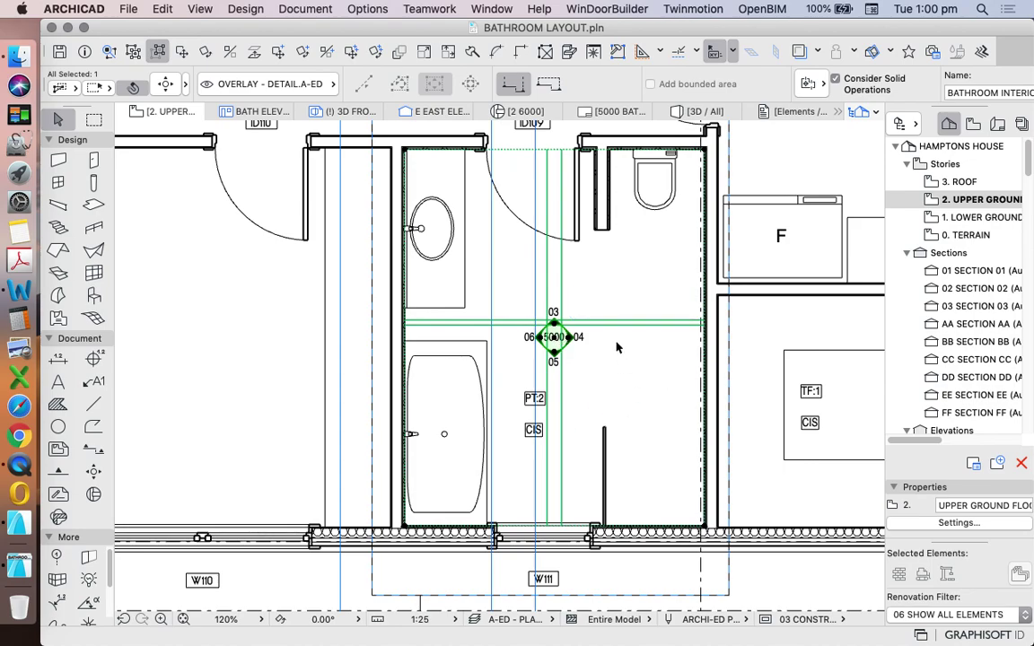
- Open the bathroom marker's Interior Elevation Selection Settings (inner text 5000, outer texts 03–06)
scroll(576, 353, down, 3)
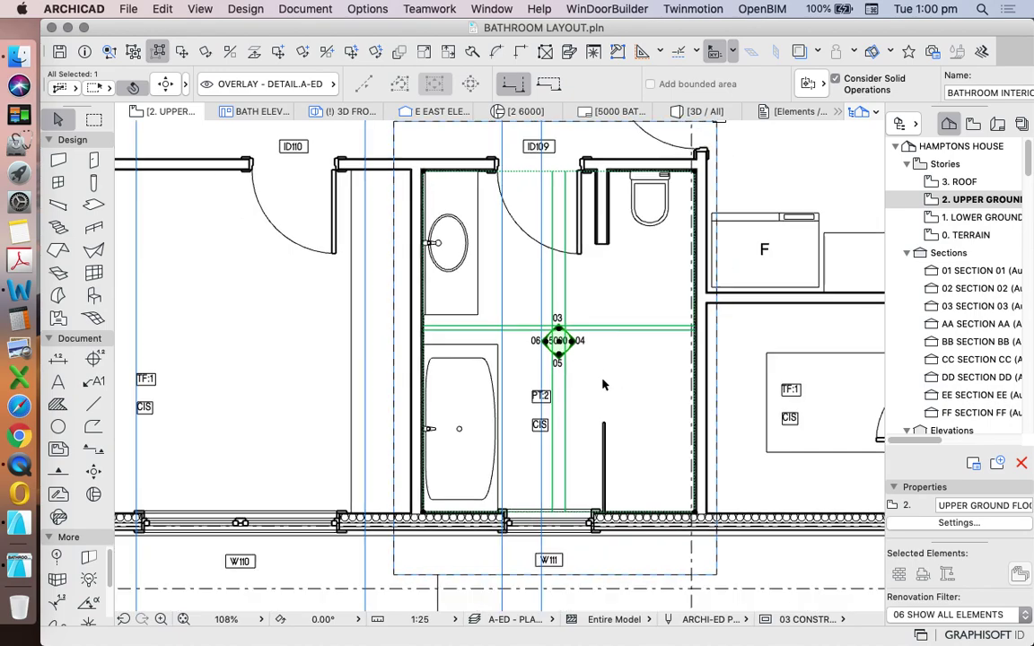
scroll(618, 376, up, 1)
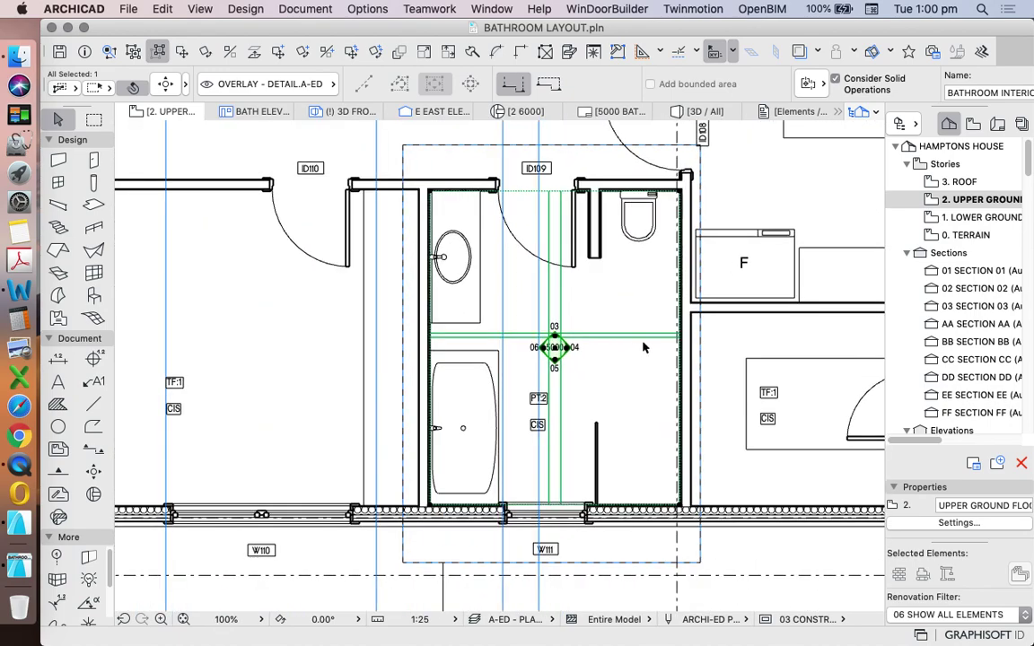
click(167, 84)
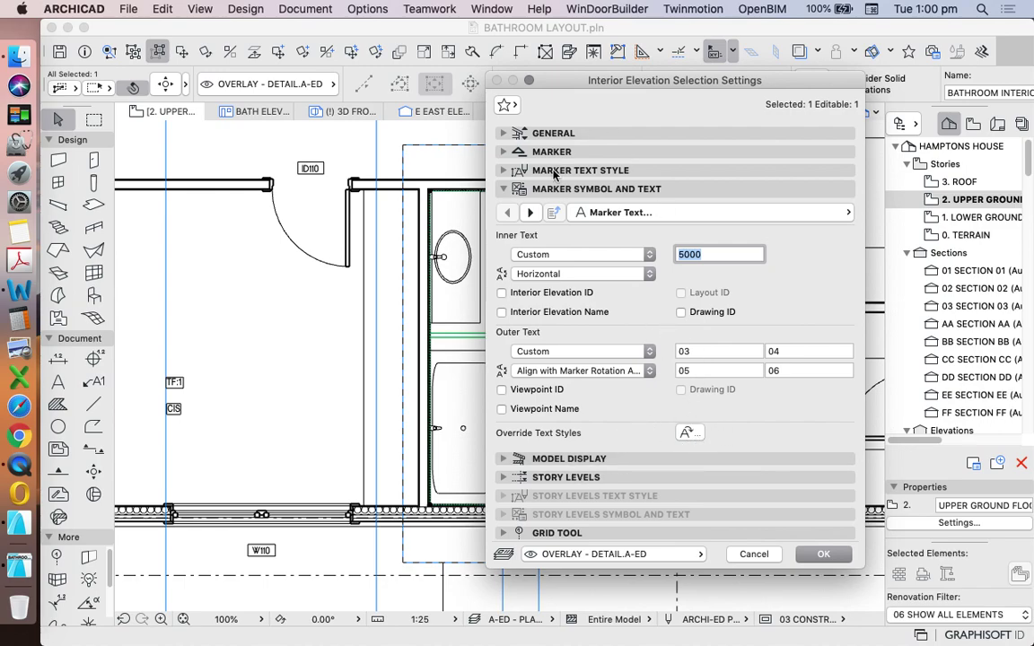
- Turn on Vectorial 3D Hatching and Transparency for uncut surfaces, with story levels set to None
click(549, 459)
scroll(745, 296, down, 3)
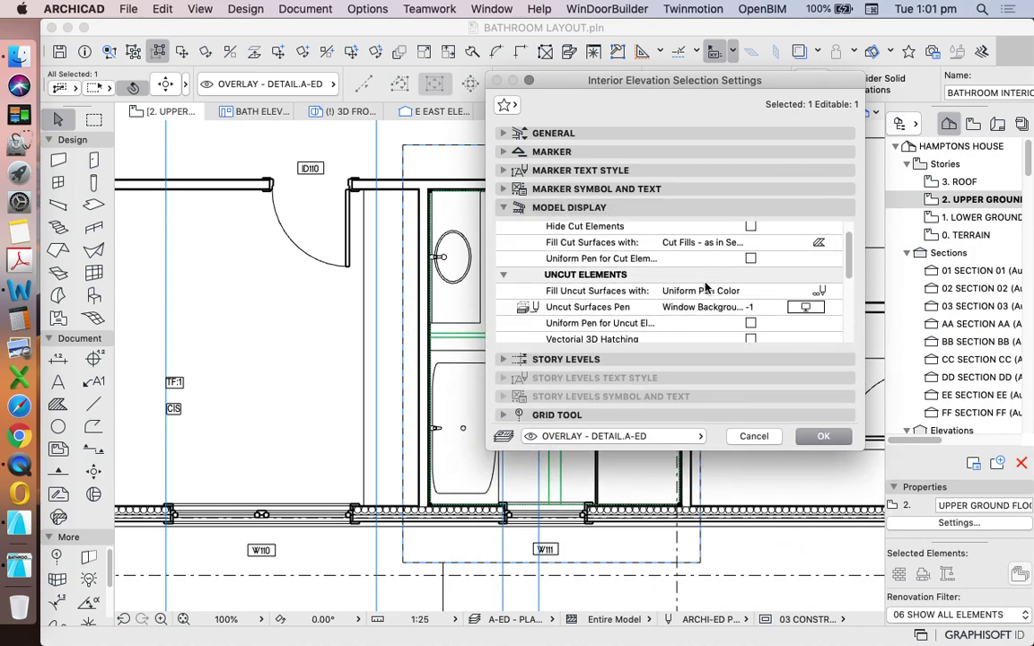
scroll(754, 278, up, 3)
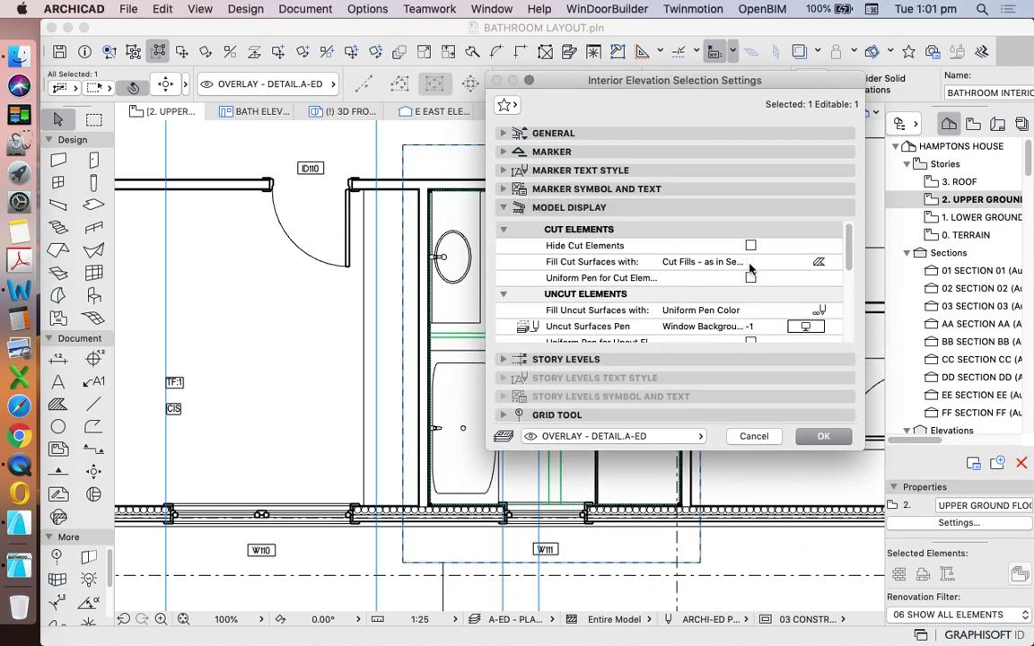
drag(685, 85, 560, 75)
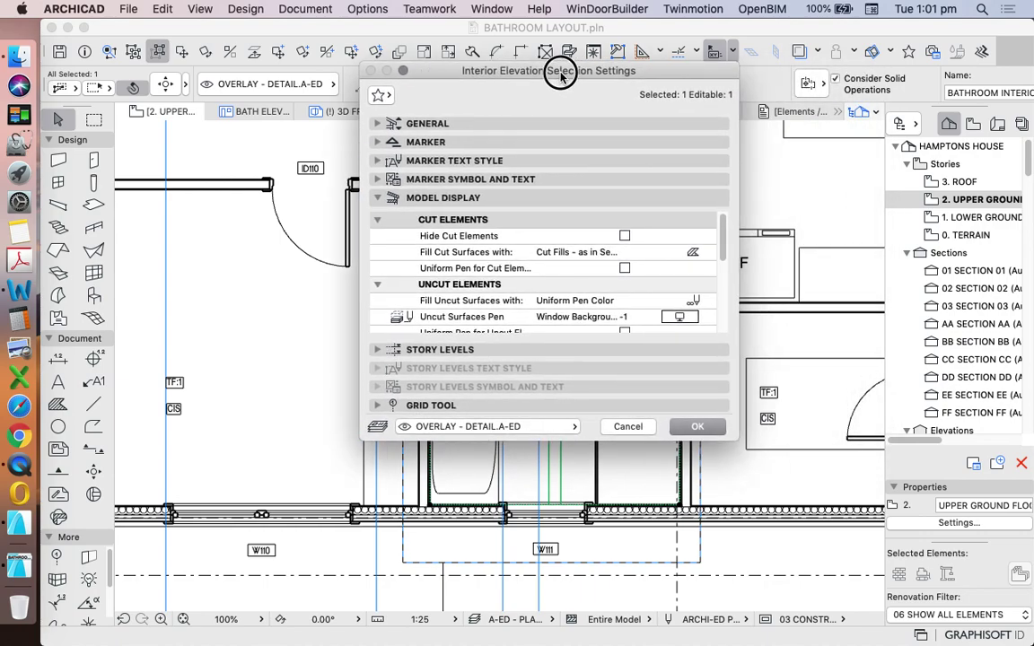
drag(738, 434, 787, 620)
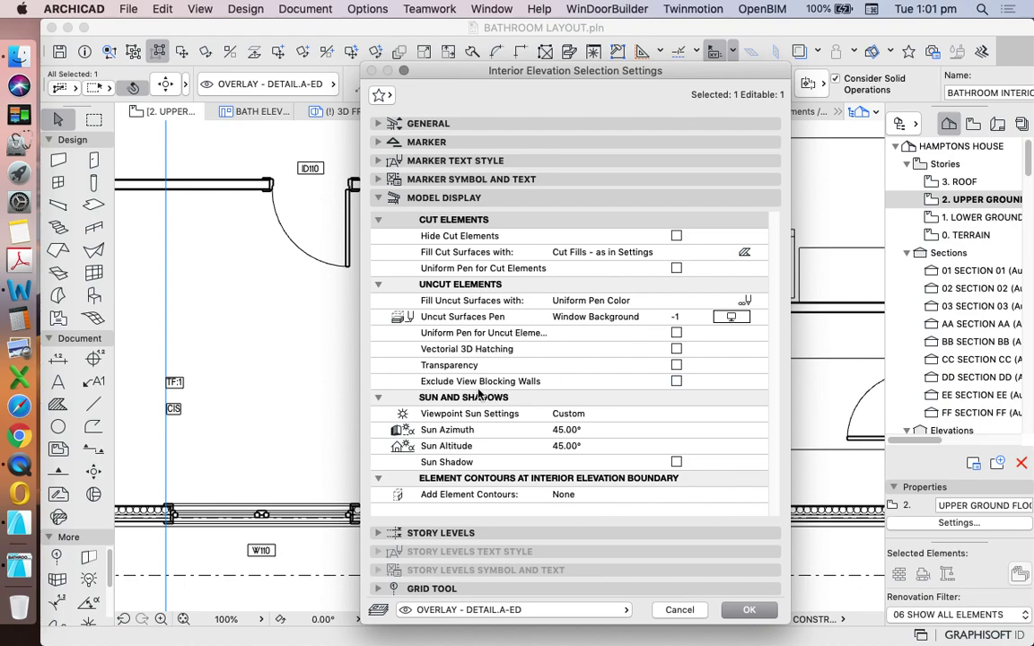
click(676, 349)
click(676, 366)
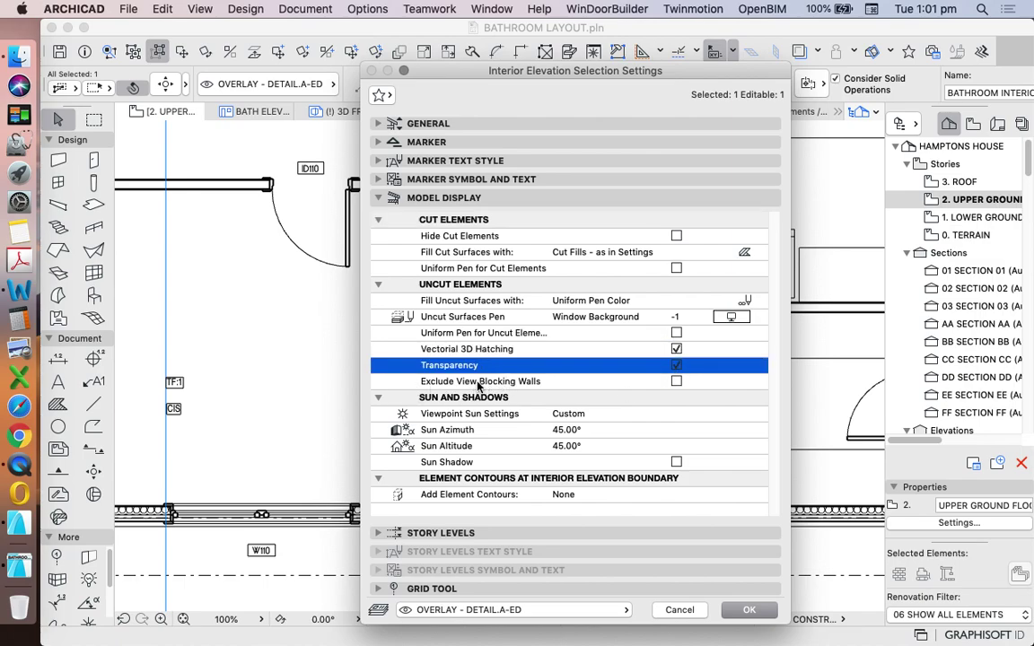
click(525, 382)
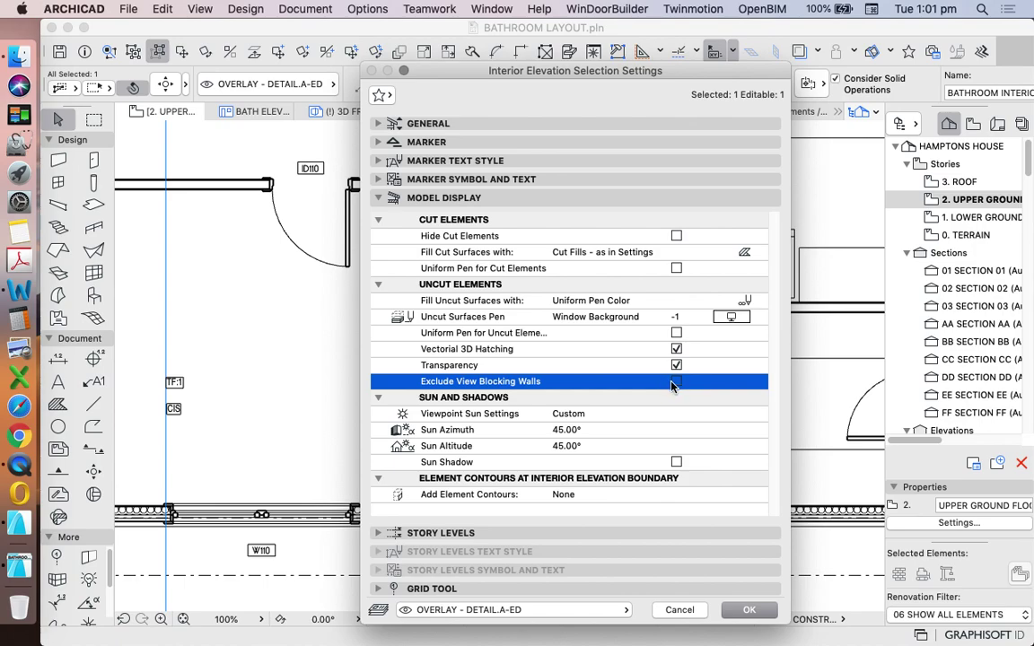
click(451, 533)
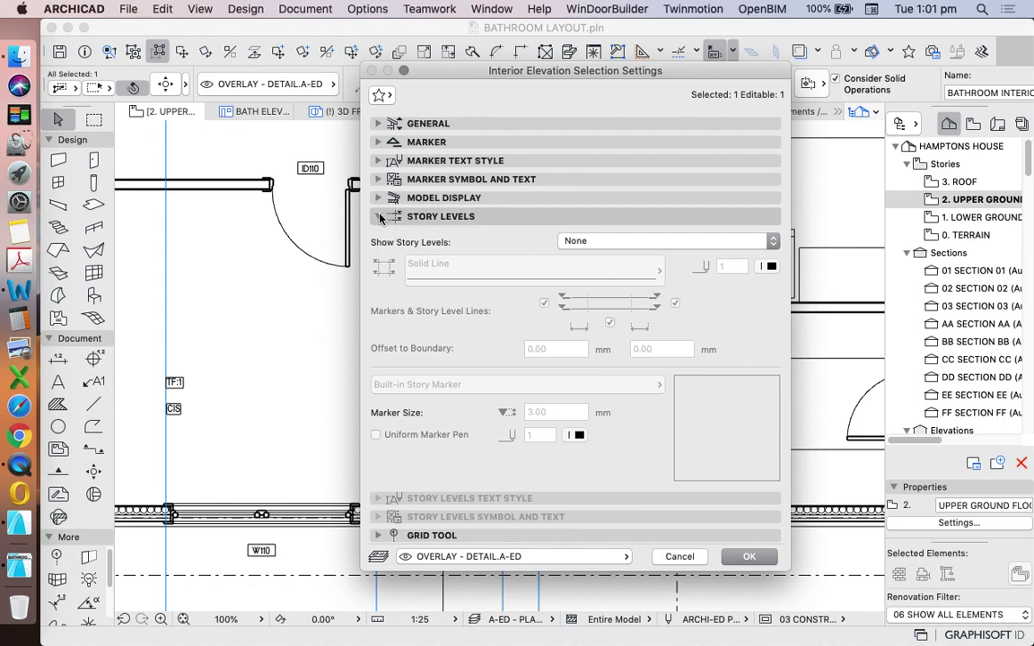
- Expand the General panel showing Auto-rebuild Model status and Detect and Fit to Zones range
click(394, 124)
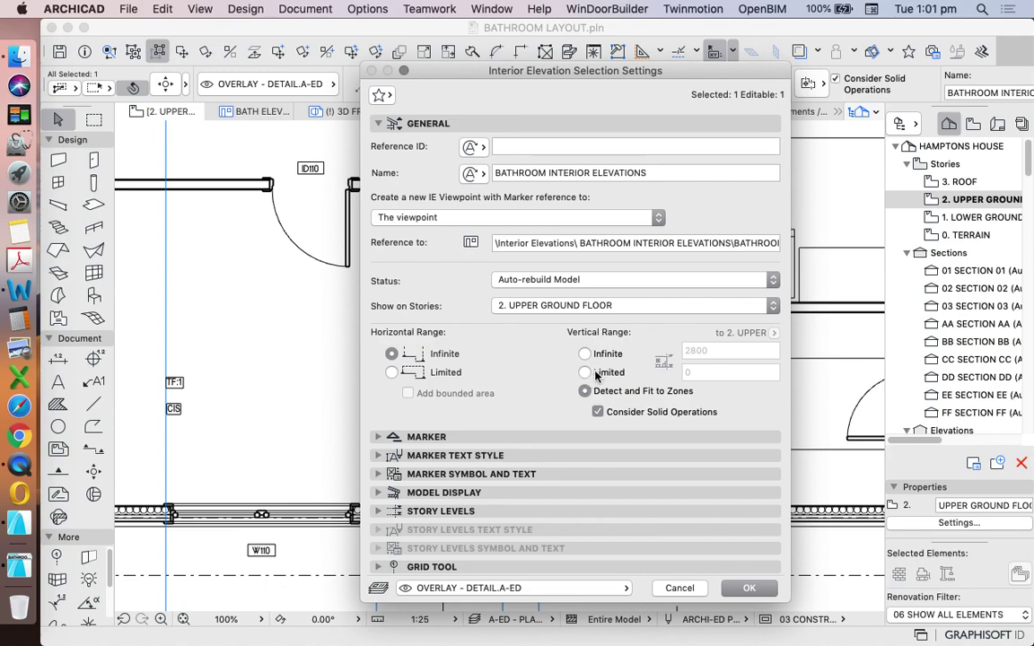
- Set a Limited vertical range from 0 to 2400, measured from 2. UPPER GROUND FLOOR
click(593, 374)
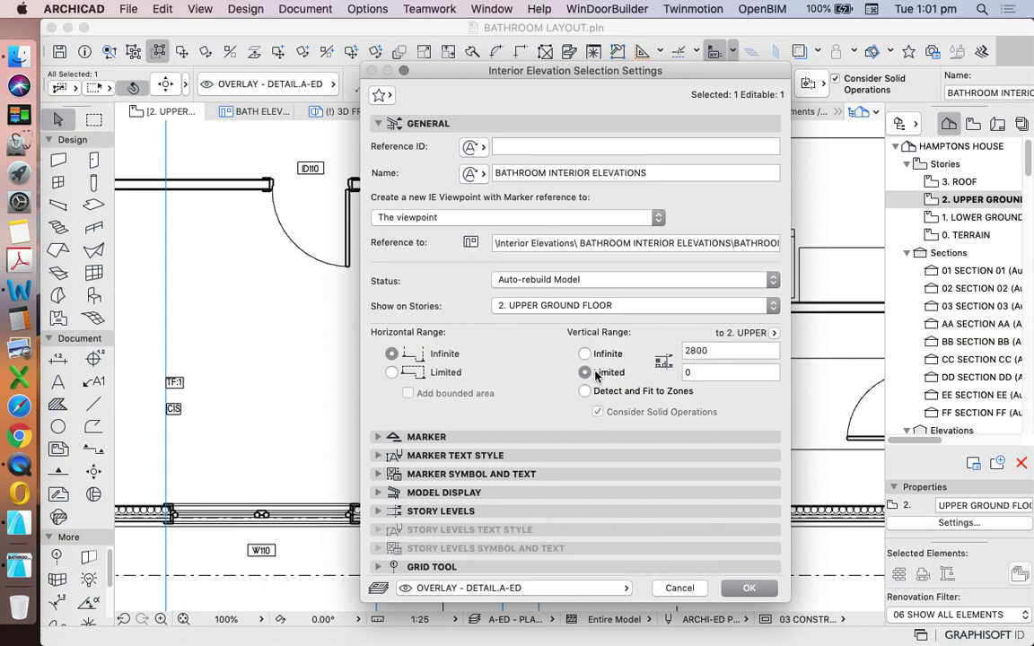
click(706, 377)
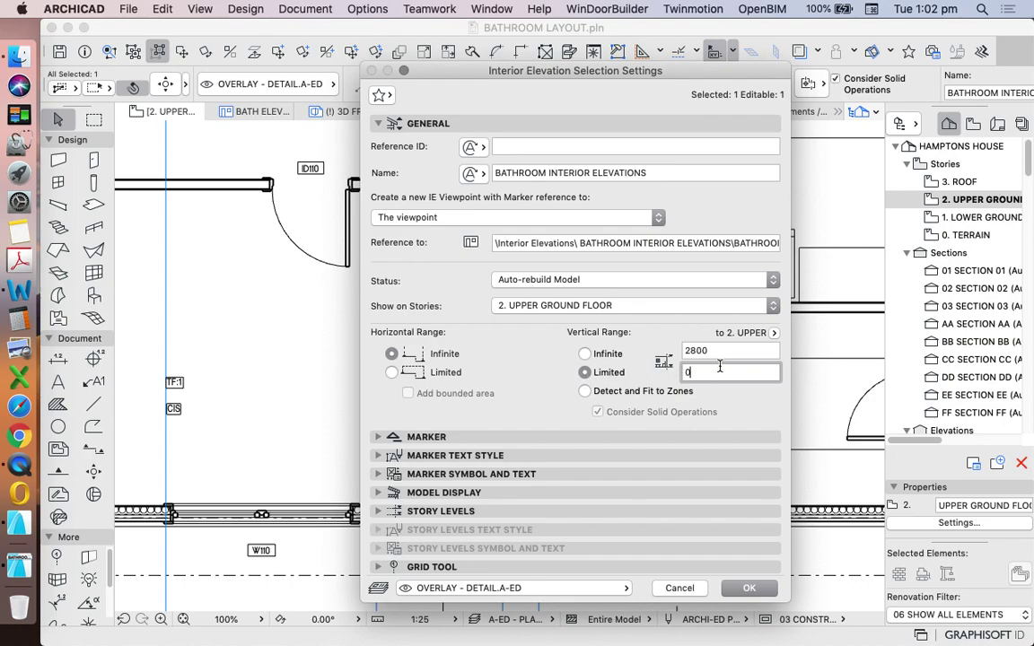
click(774, 333)
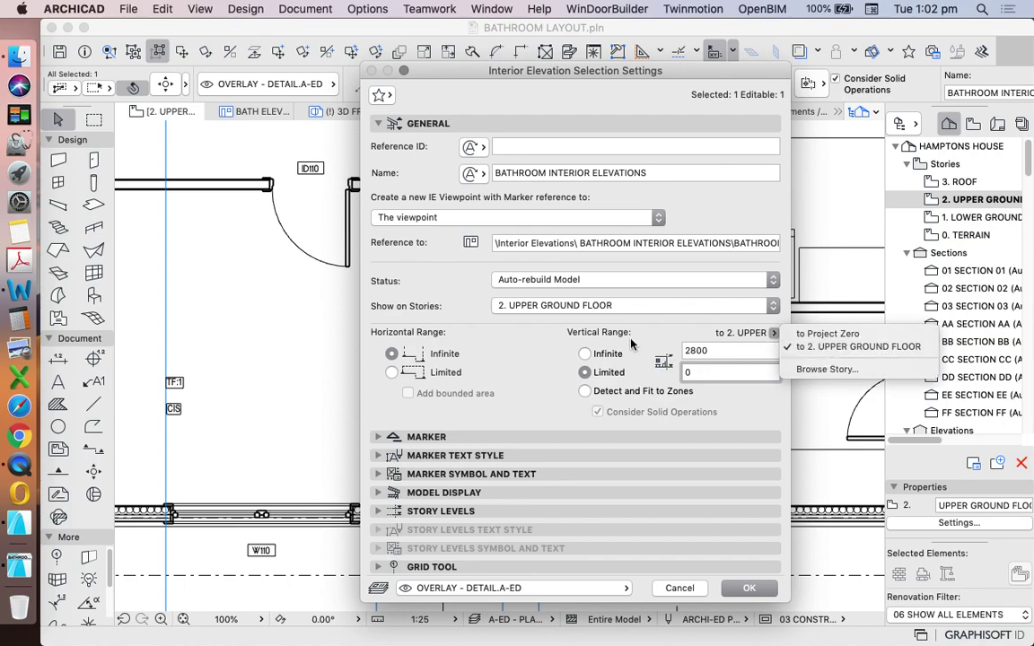
click(619, 347)
click(608, 356)
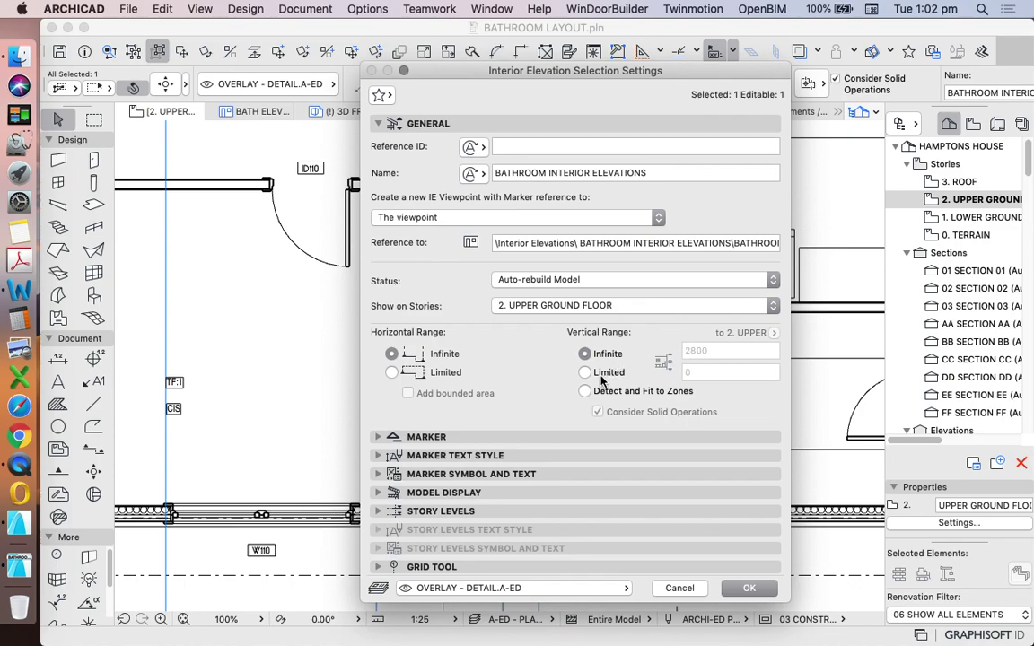
click(599, 375)
click(773, 332)
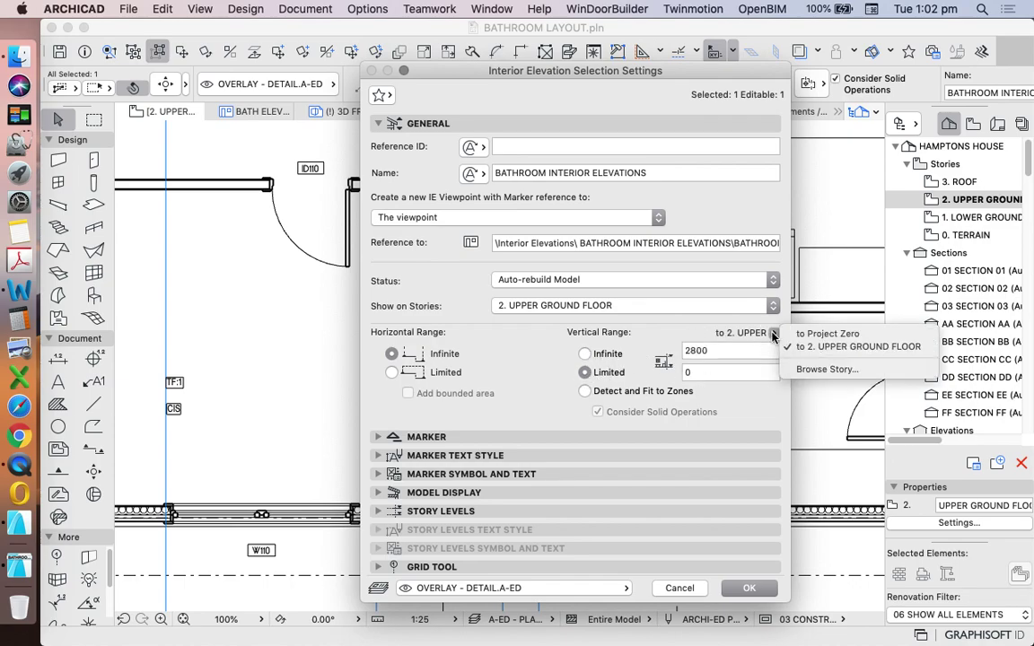
click(822, 349)
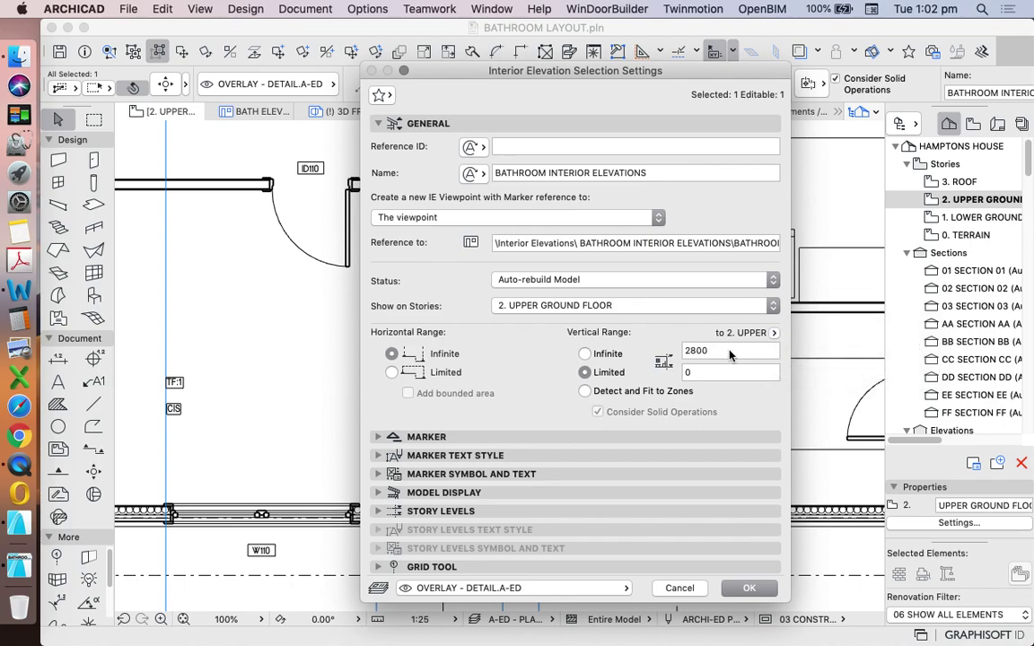
click(731, 357)
text(2400)
click(750, 587)
scroll(655, 341, down, 3)
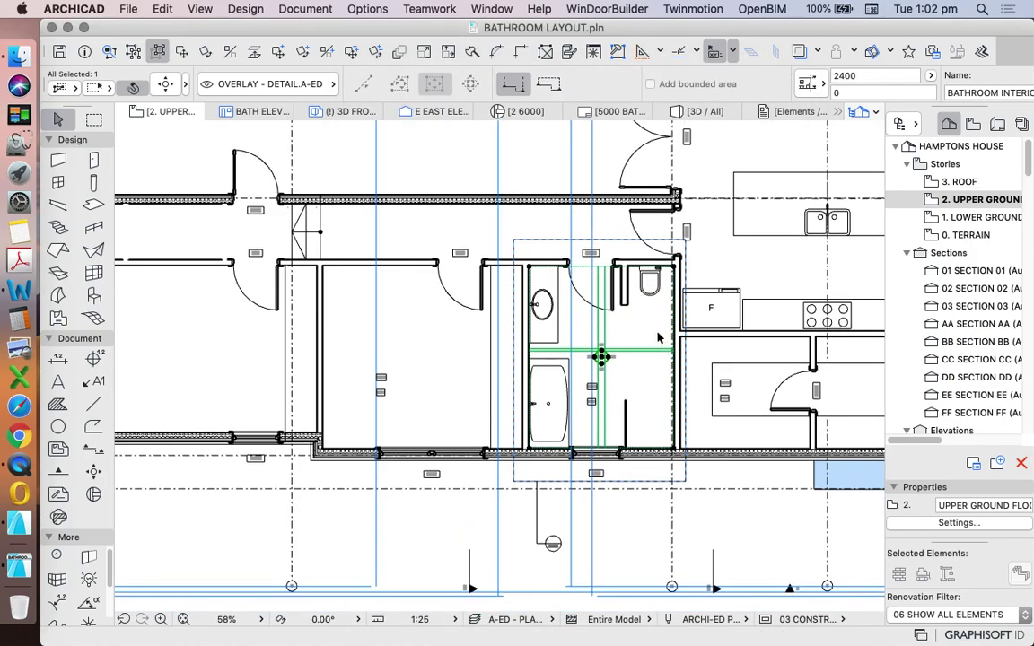
click(648, 374)
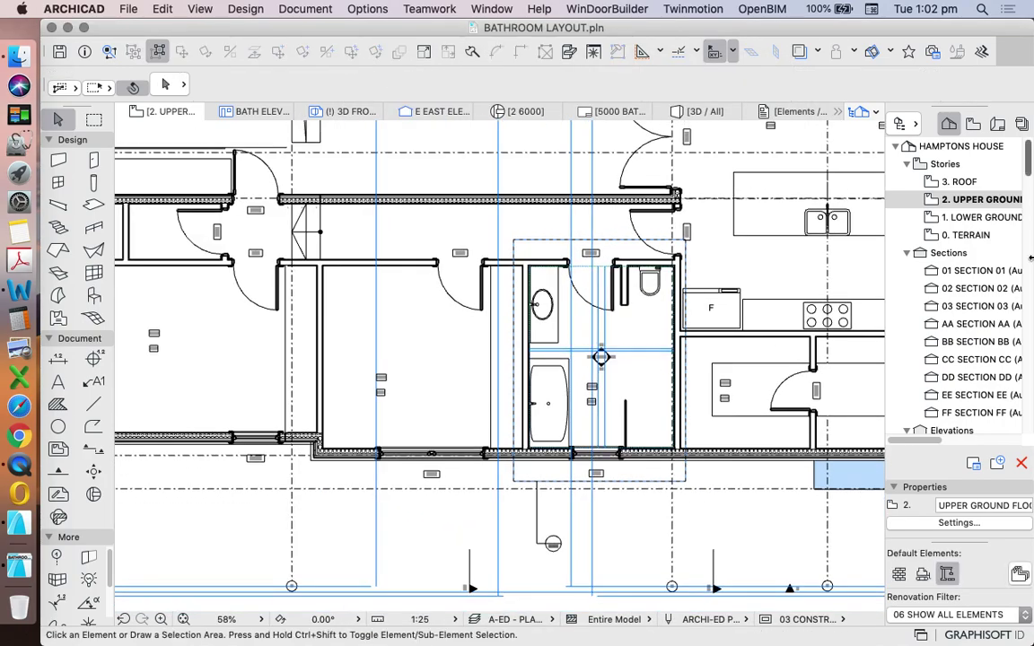
click(973, 123)
scroll(981, 269, down, 8)
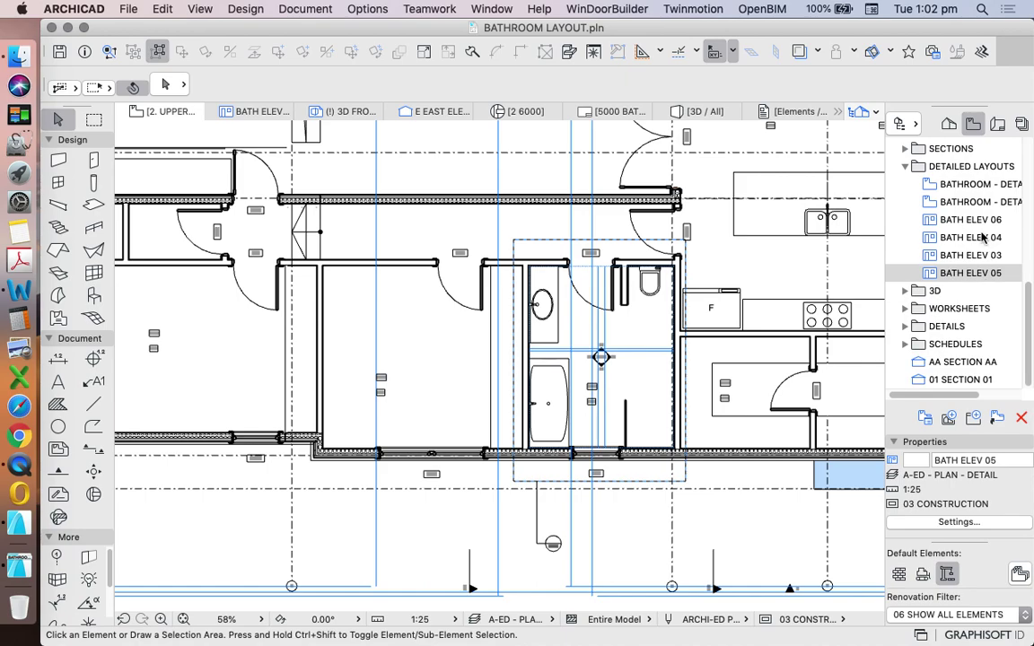
click(977, 221)
scroll(497, 338, up, 5)
scroll(406, 259, down, 1)
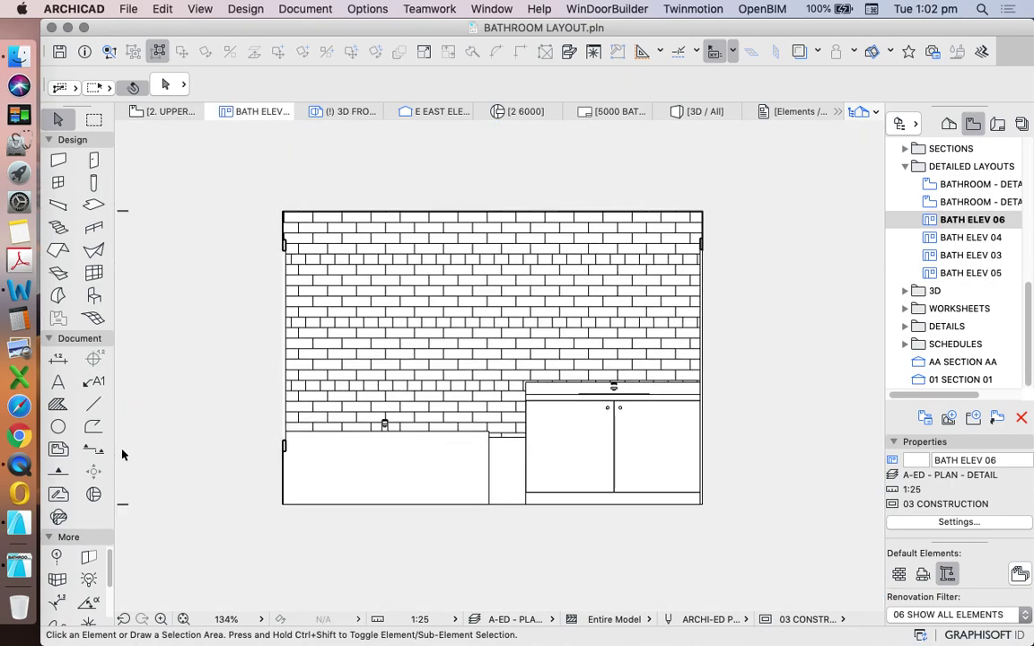
click(92, 404)
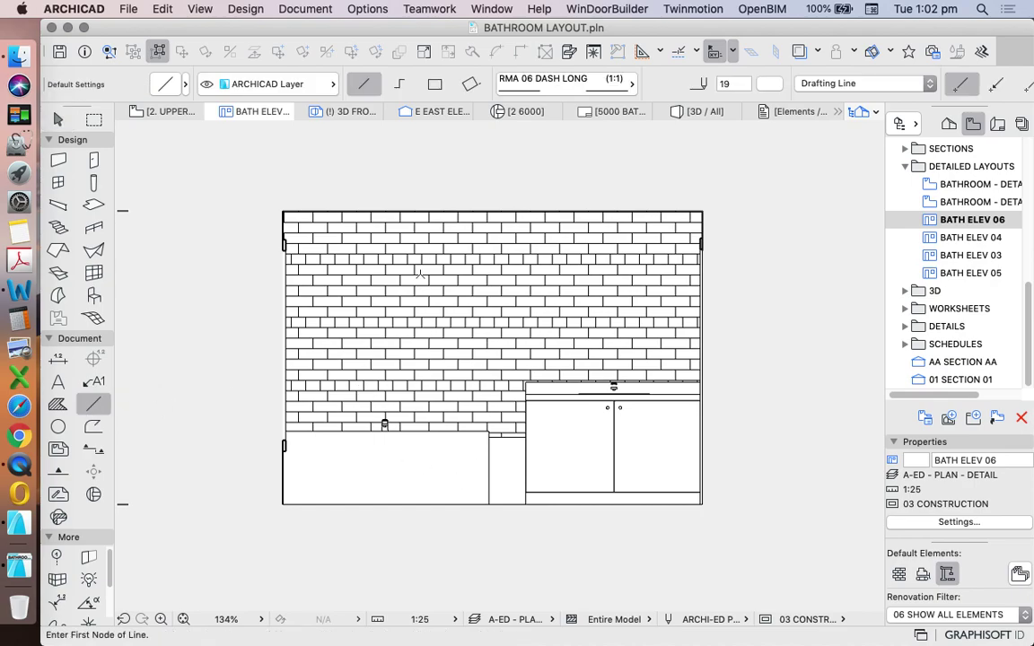
scroll(454, 286, up, 4)
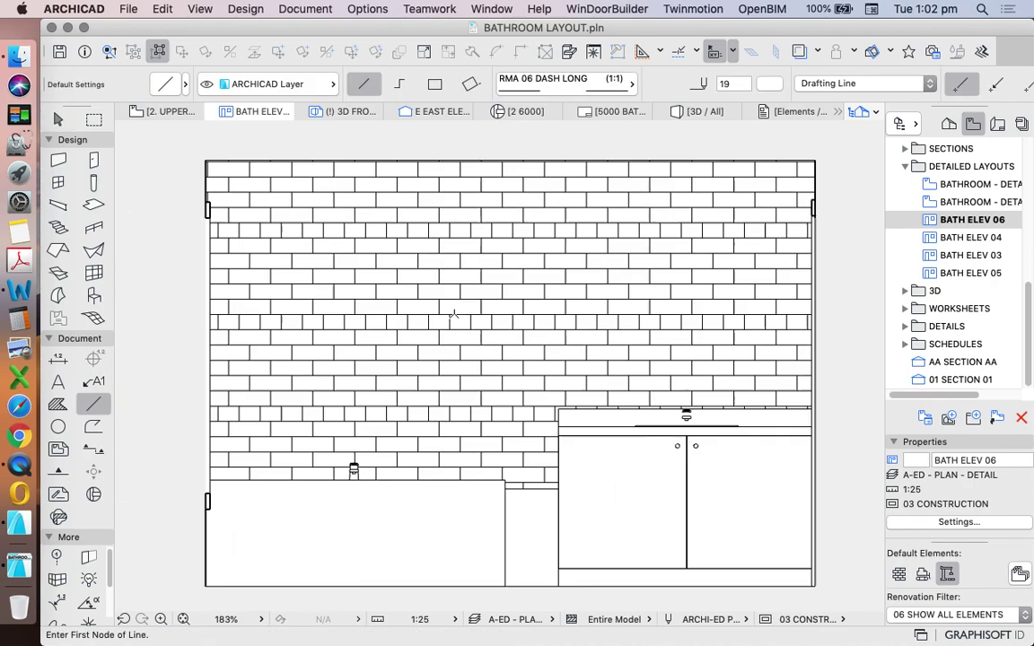
scroll(454, 298, down, 4)
click(444, 489)
click(104, 404)
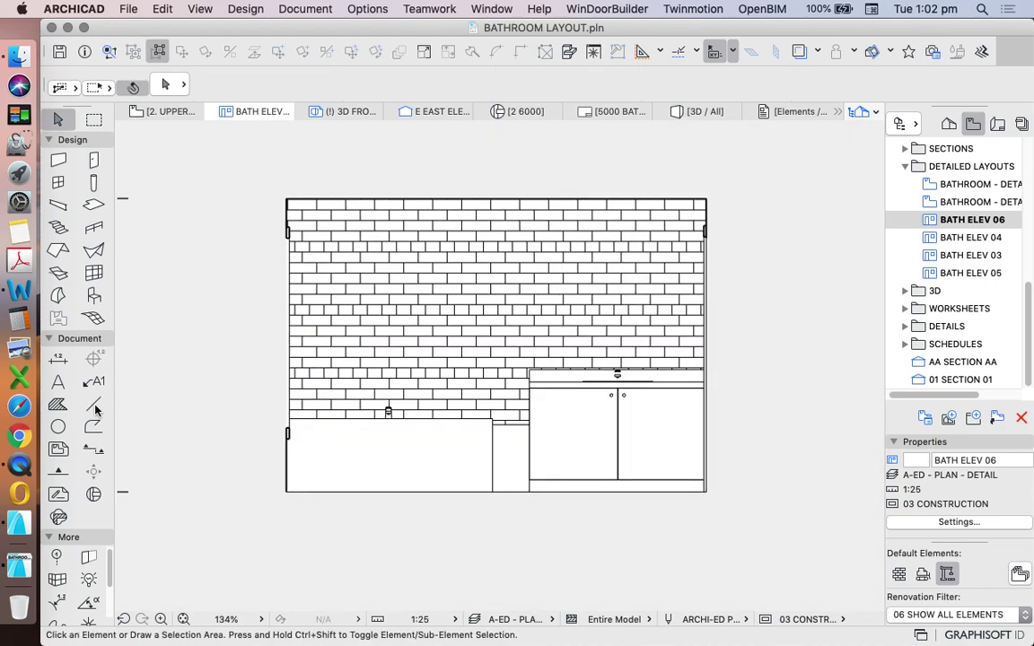
click(286, 490)
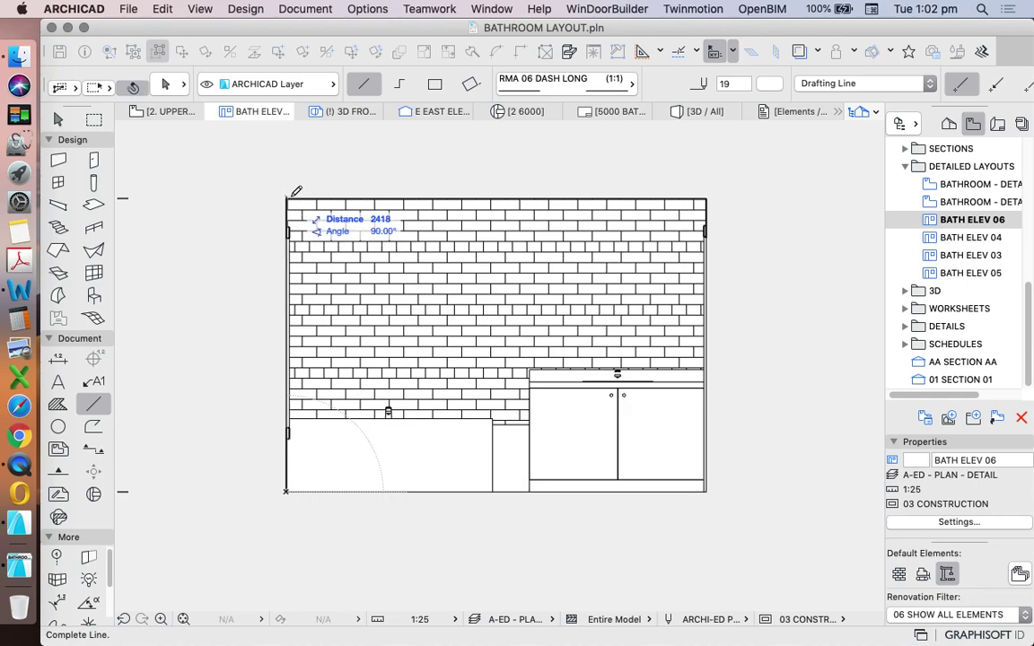
key(Escape)
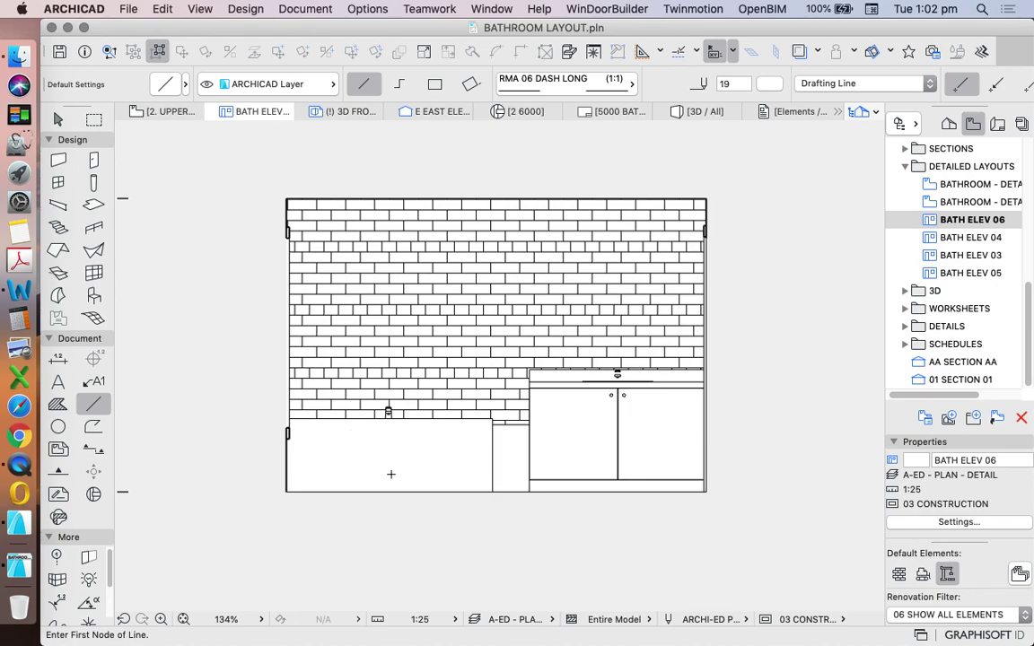
scroll(528, 268, down, 3)
scroll(516, 212, up, 3)
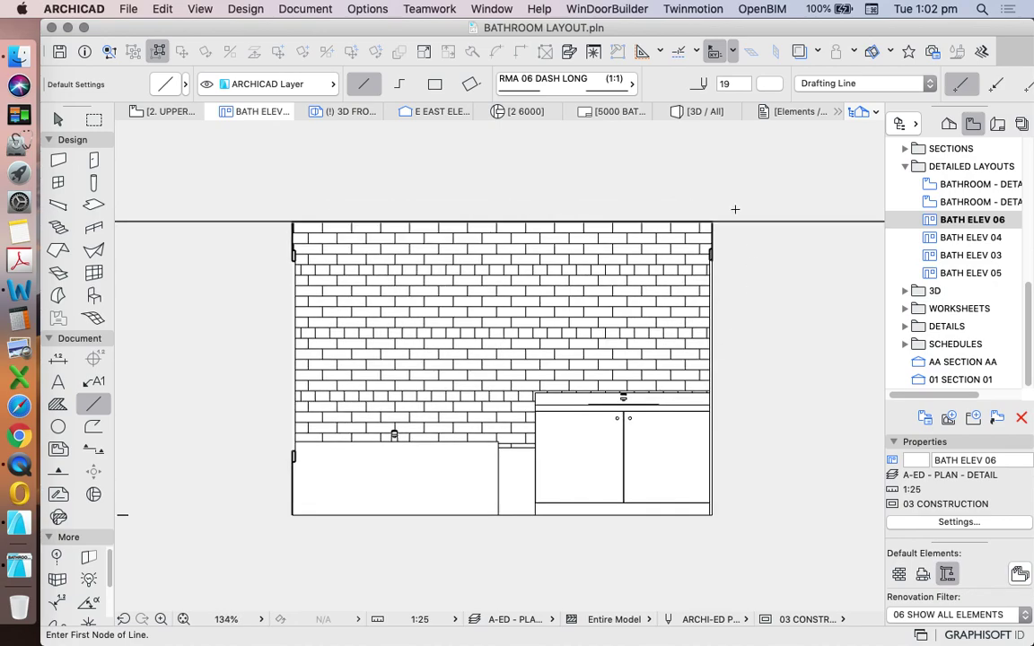
click(735, 150)
right_click(736, 150)
click(762, 193)
scroll(711, 220, up, 12)
scroll(706, 212, down, 12)
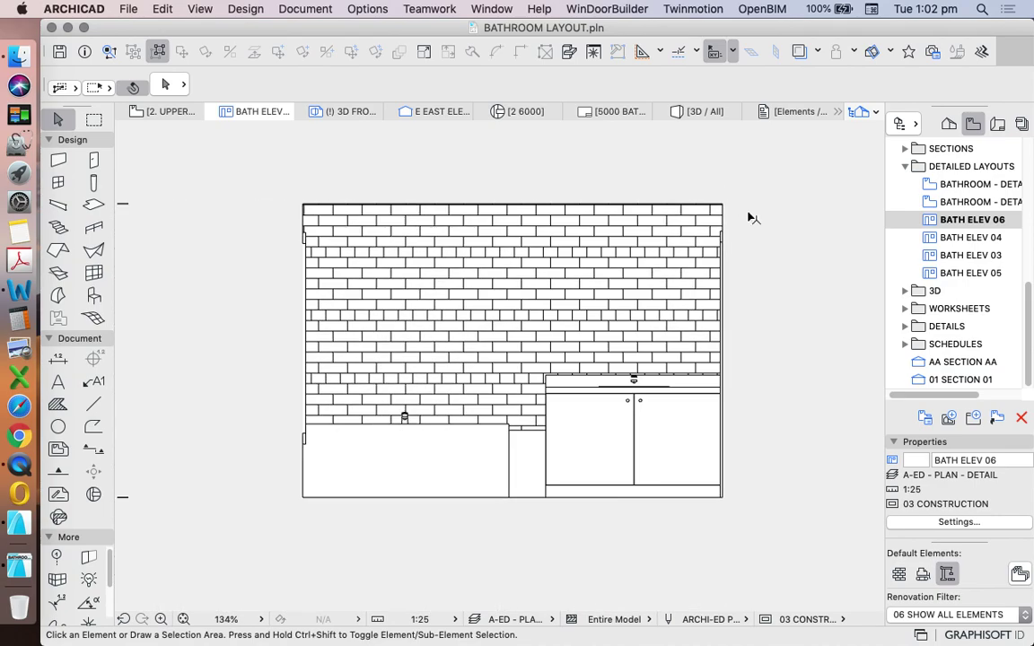
scroll(529, 377, up, 12)
scroll(534, 367, down, 8)
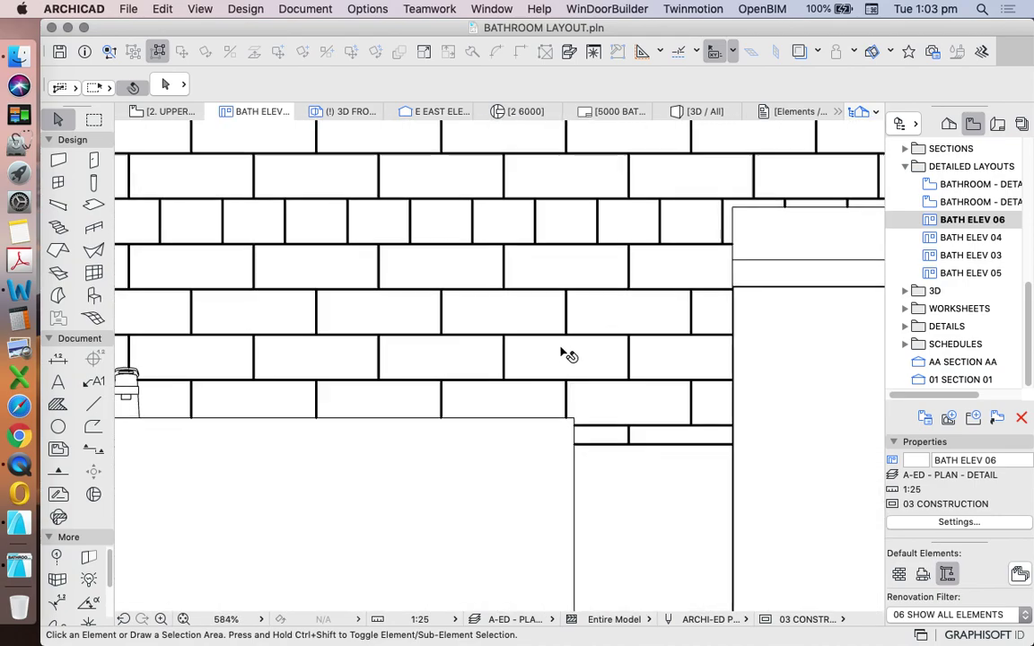
scroll(593, 289, left, 3)
scroll(556, 305, up, 7)
scroll(556, 321, up, 4)
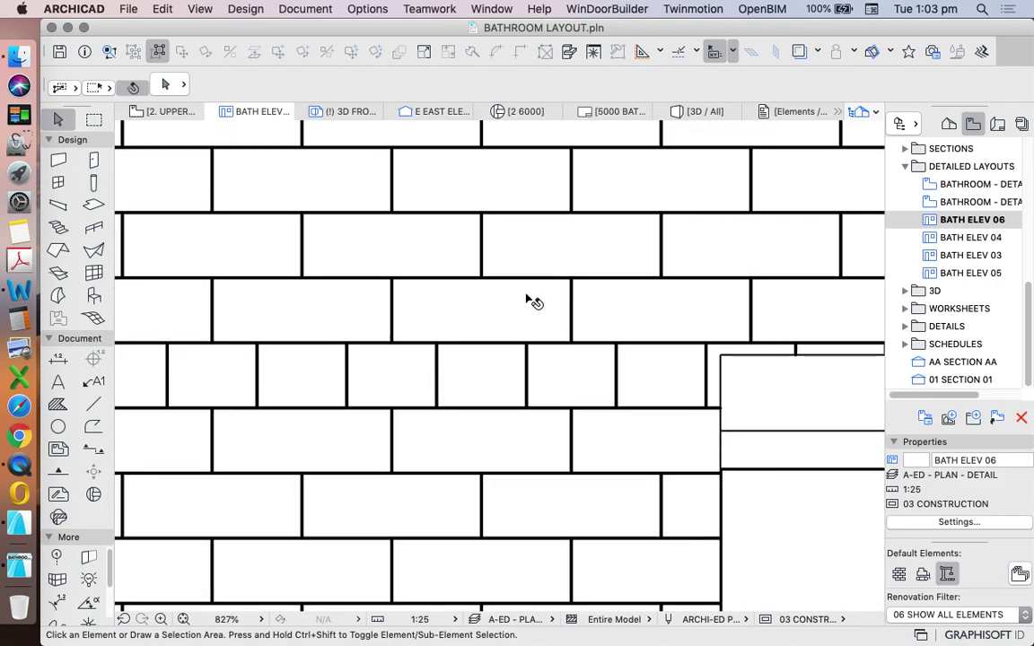
scroll(583, 284, down, 2)
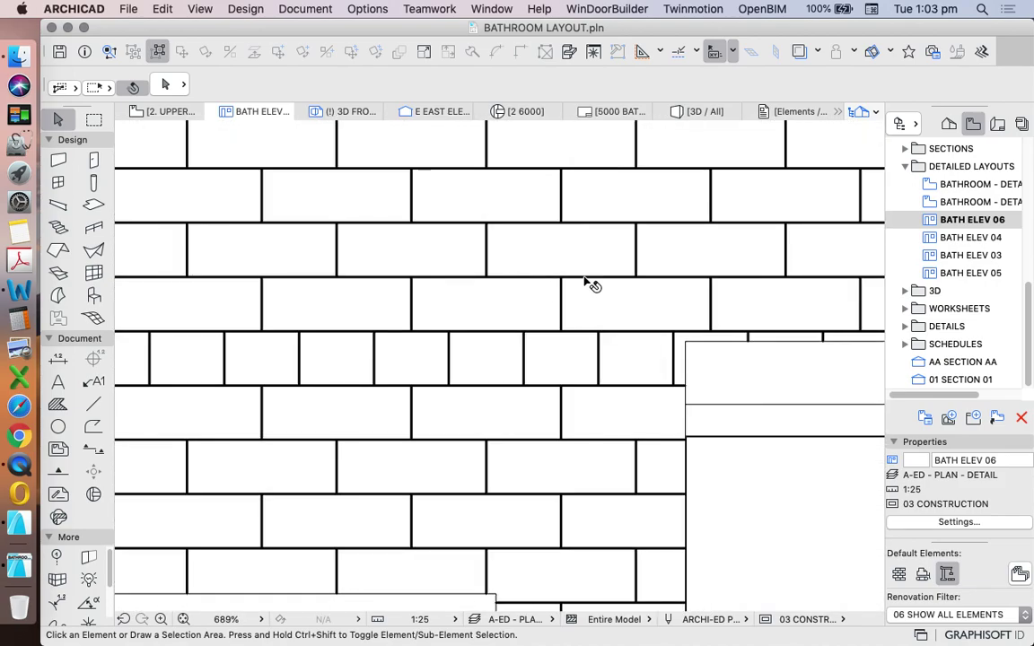
click(574, 282)
scroll(502, 262, down, 4)
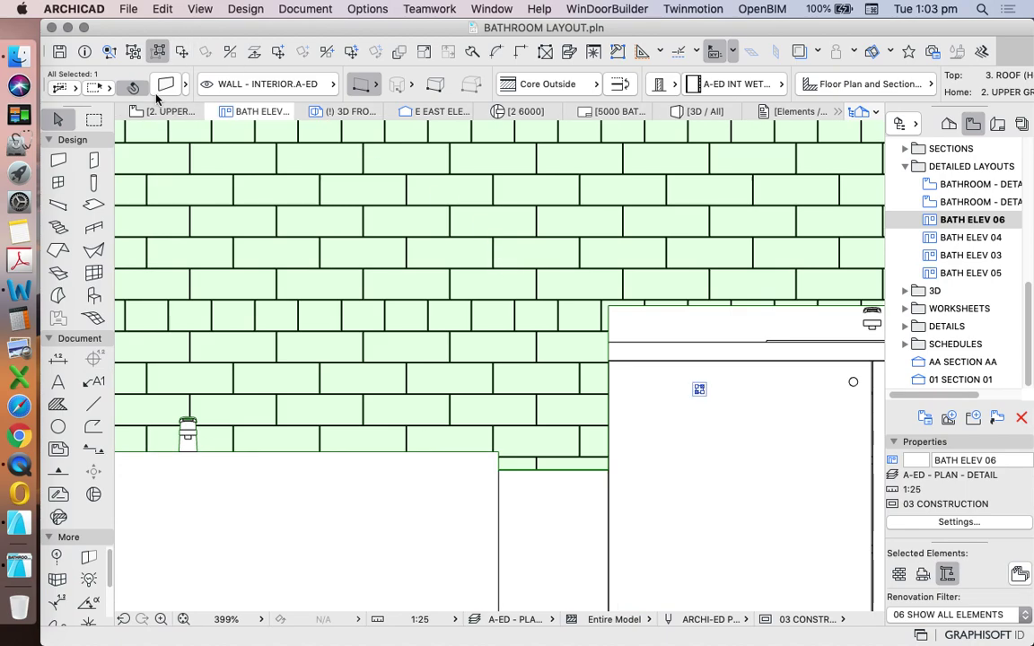
double_click(391, 161)
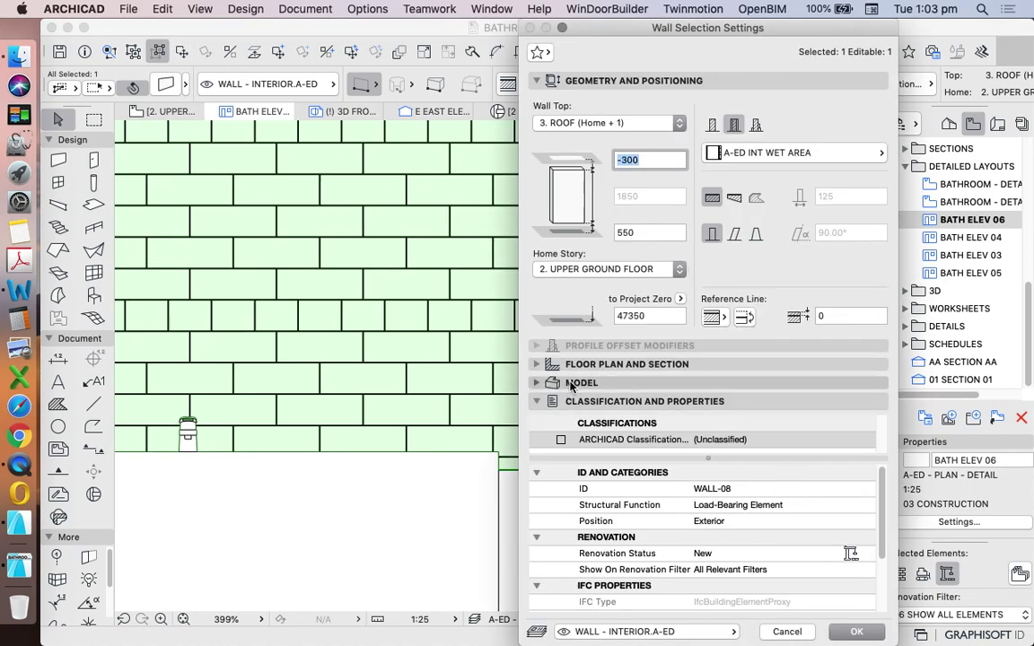
click(543, 383)
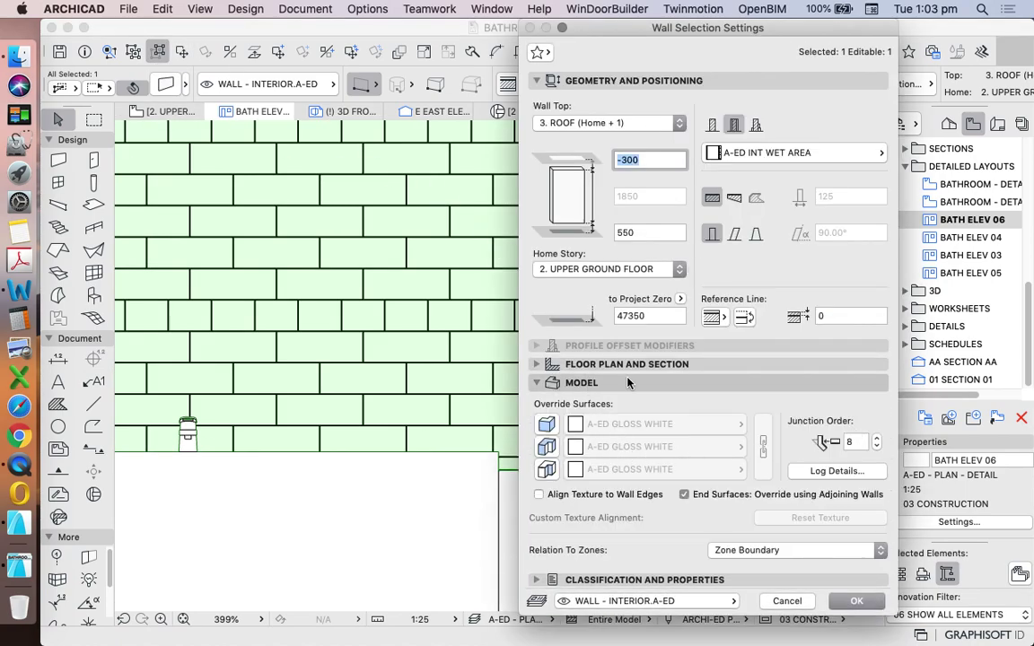
click(785, 154)
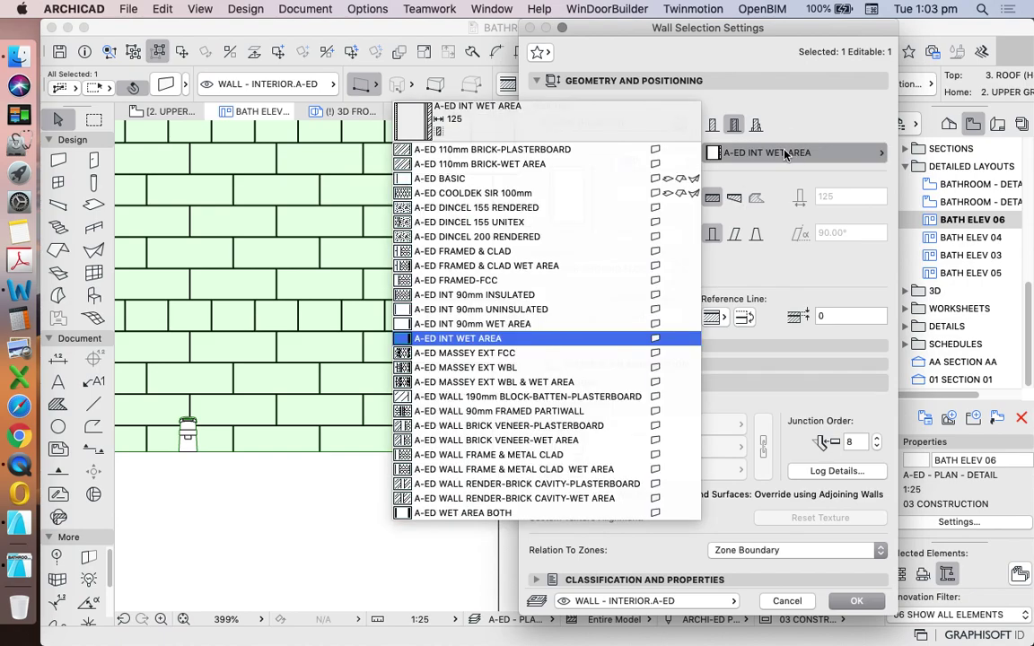
click(480, 346)
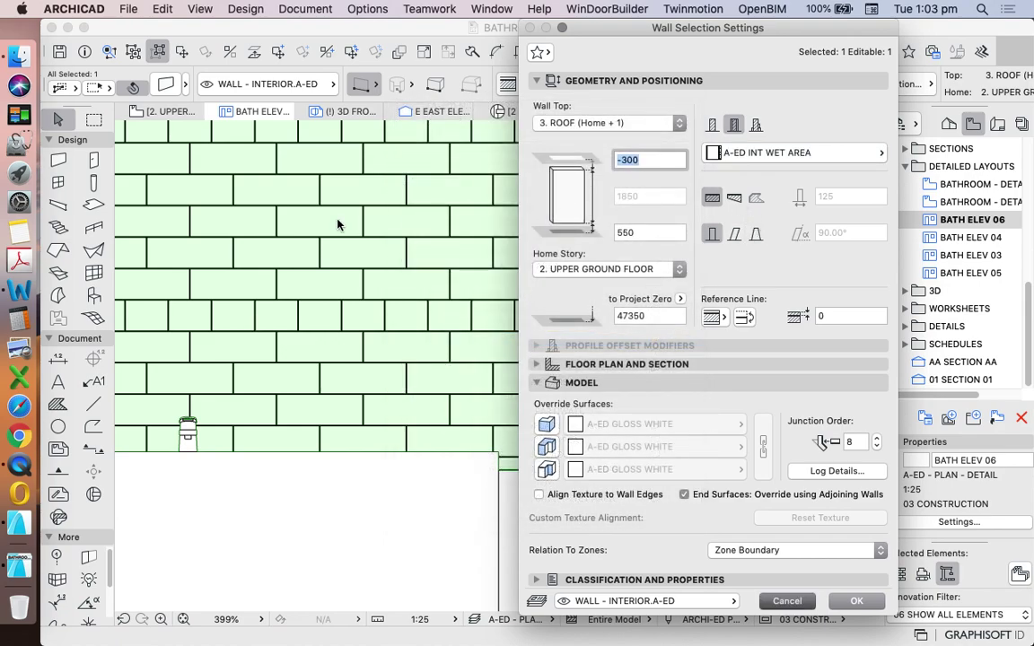
key(Return)
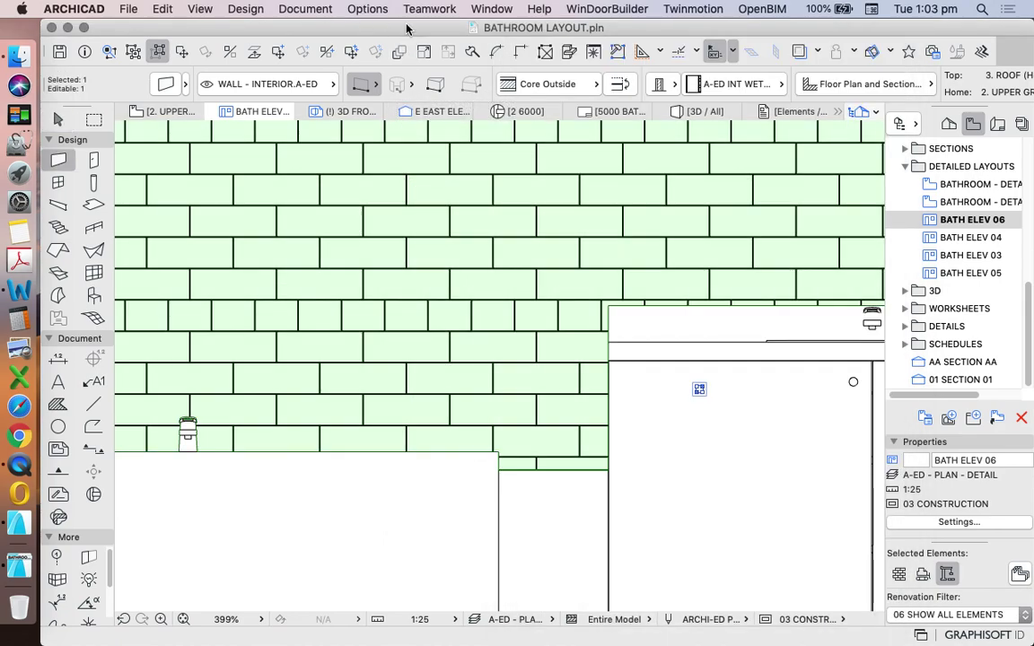
click(367, 9)
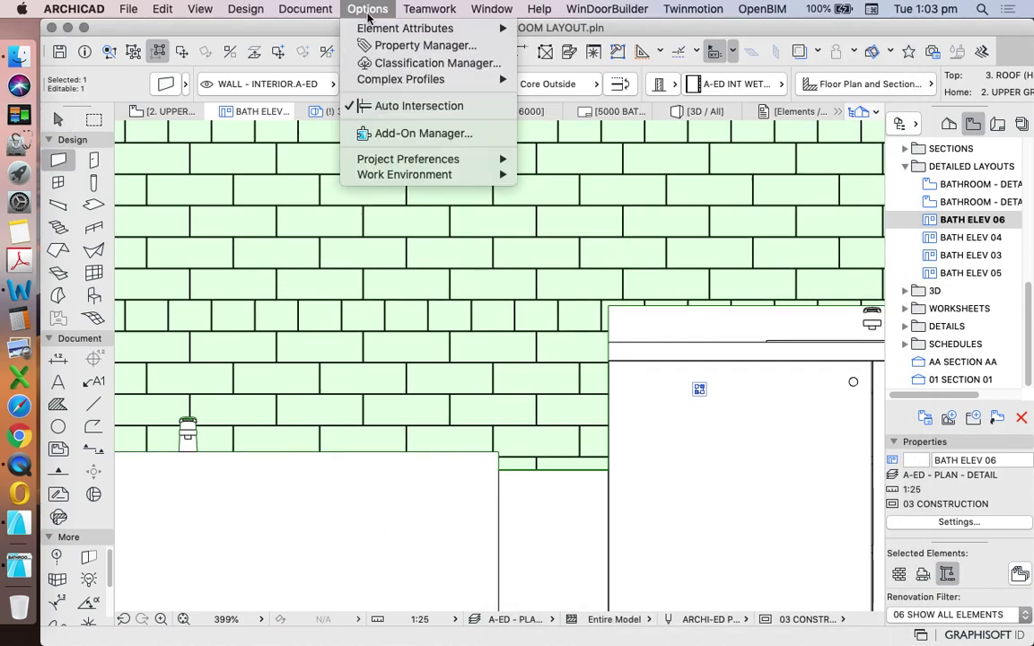
mouse_move(414, 27)
click(592, 141)
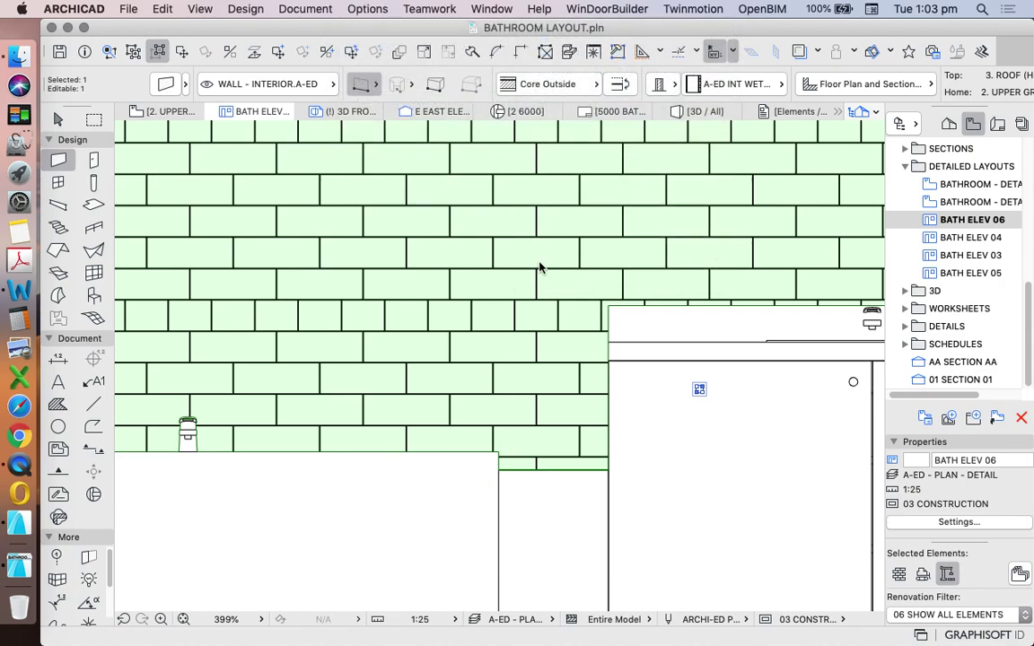
click(371, 386)
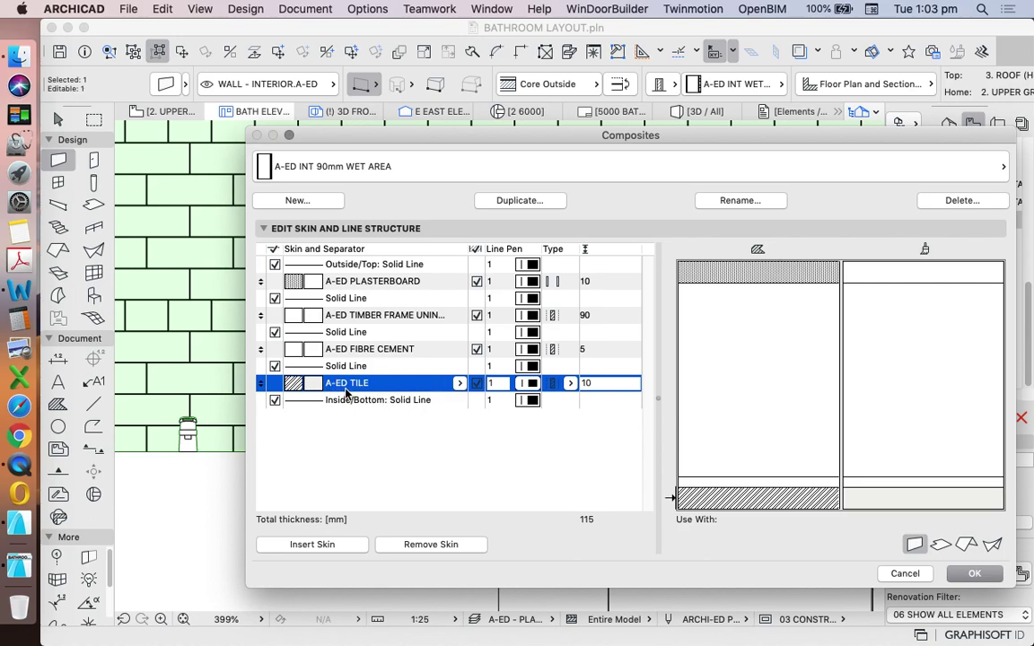
- Confirm that the A-ED TILE building material uses the A-ED BRICK WHITE surface
key(Return)
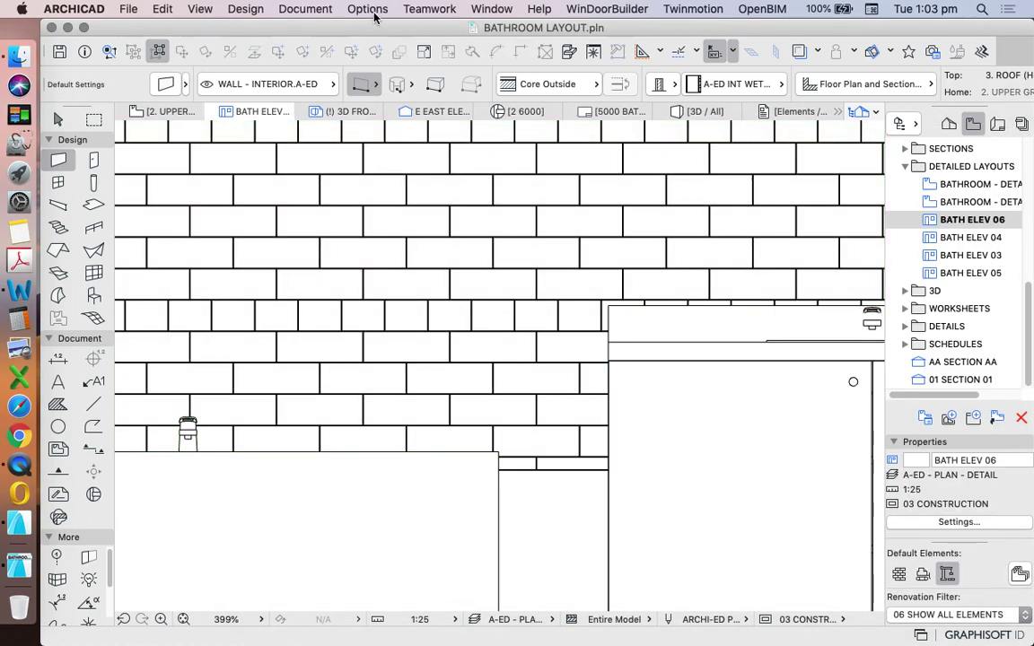
click(367, 9)
mouse_move(386, 28)
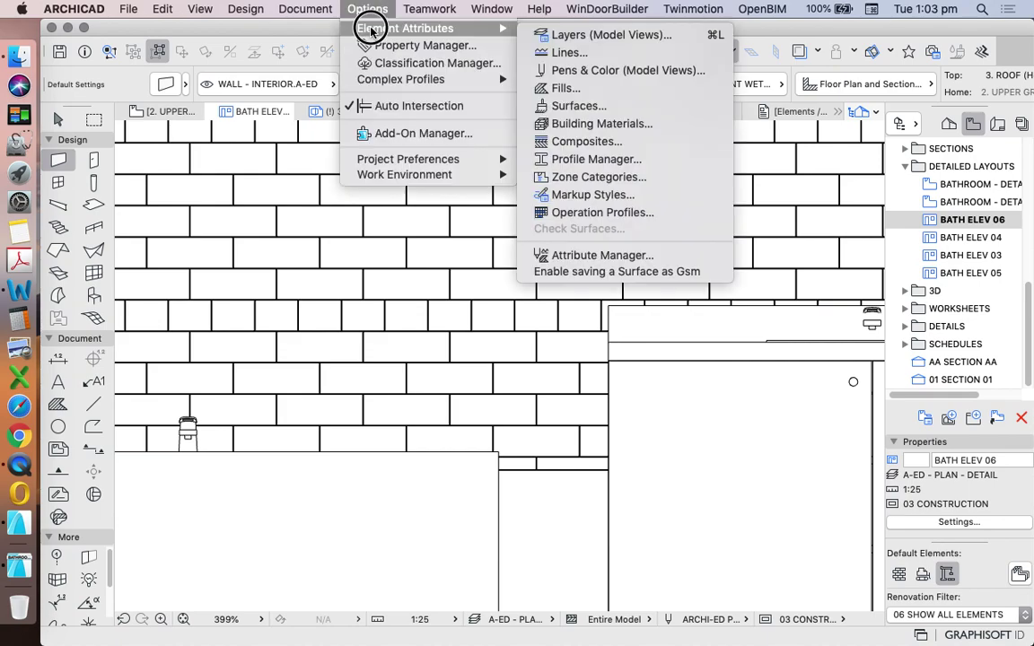
click(646, 126)
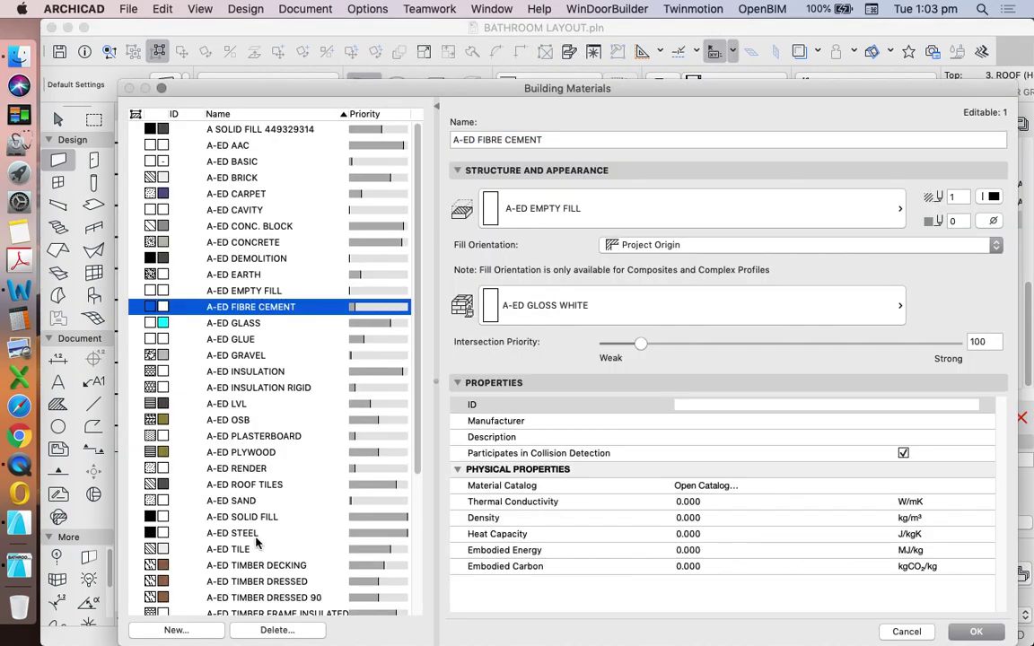
click(229, 549)
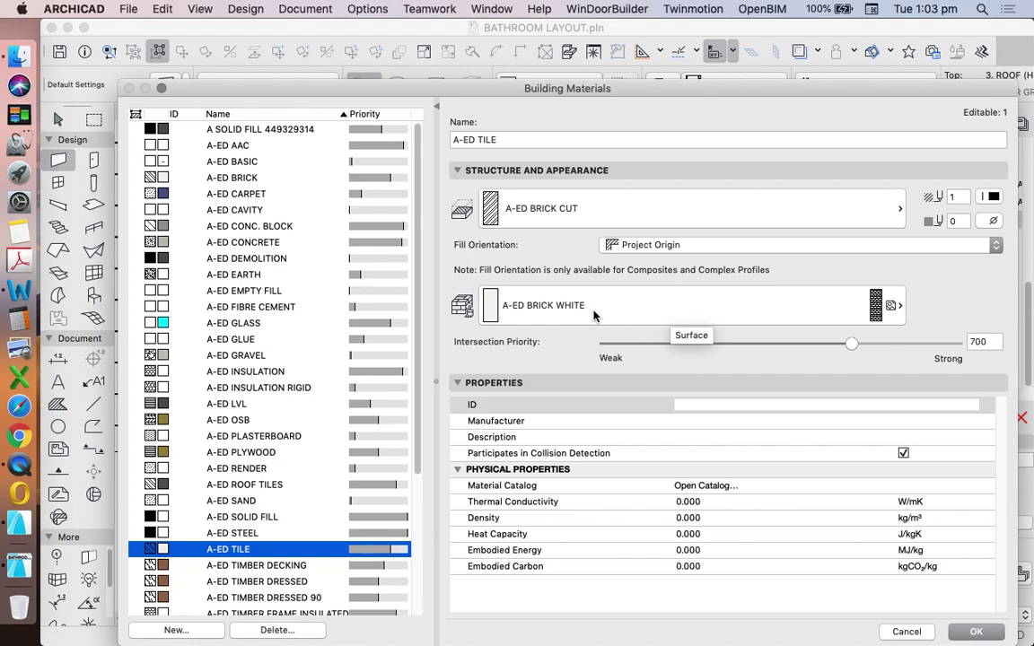
click(976, 631)
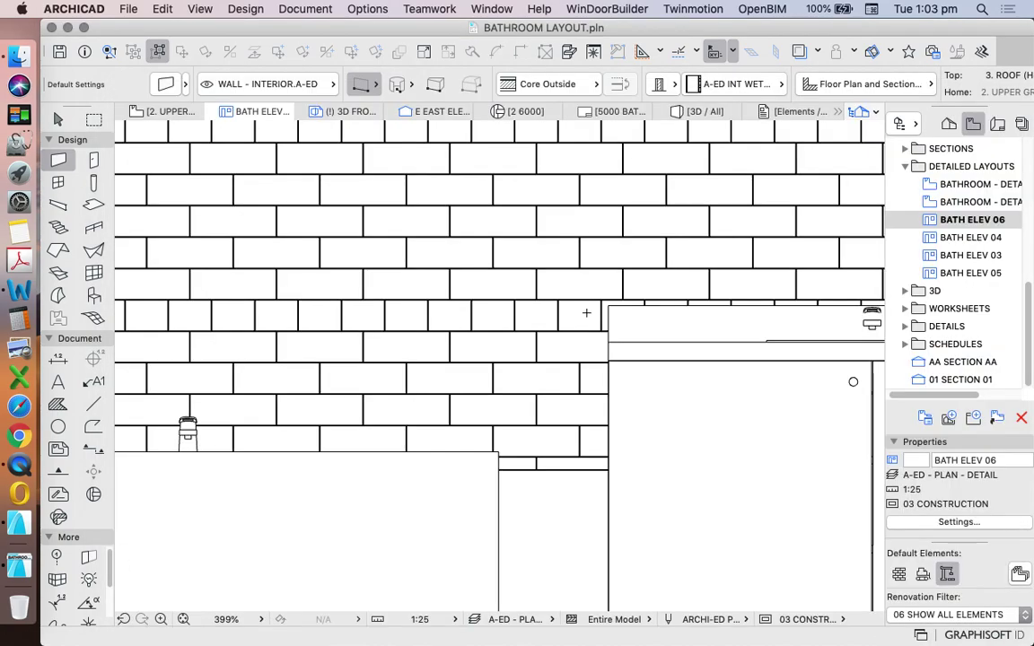
click(367, 9)
- Give A-ED BRICK WHITE's vectorial hatching a custom light grey pen 15 (0.20 mm)
mouse_move(378, 29)
click(578, 106)
click(104, 139)
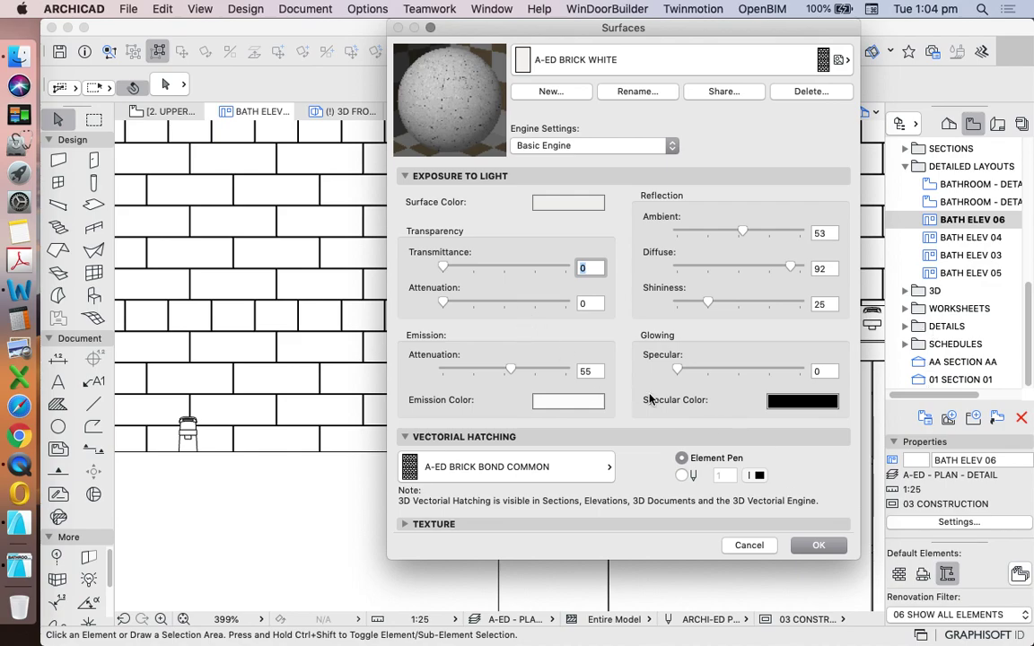
click(682, 474)
click(758, 477)
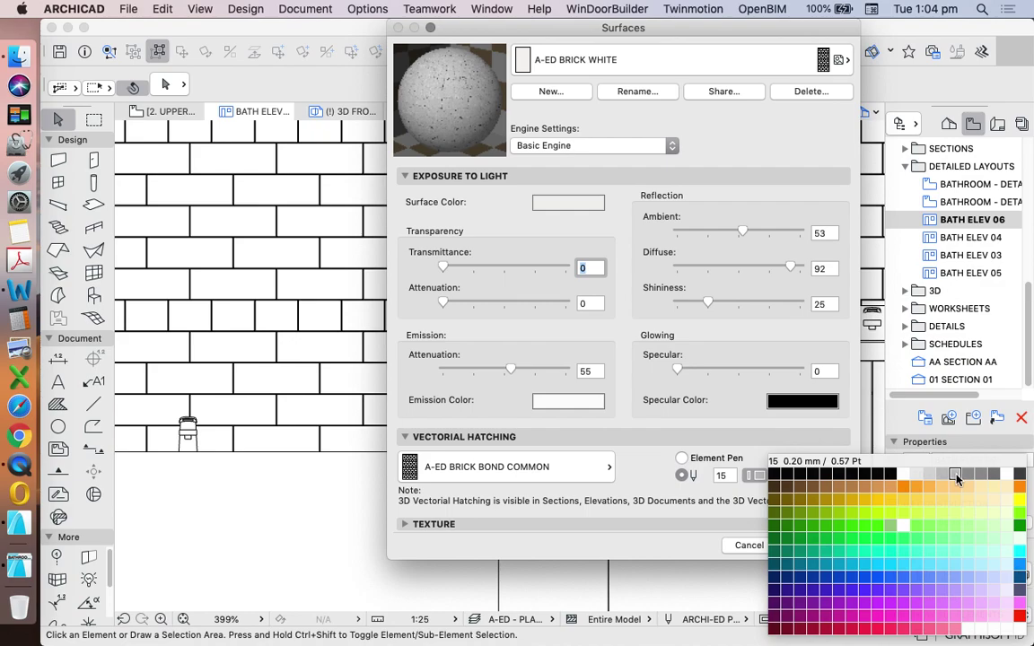
click(957, 480)
click(815, 545)
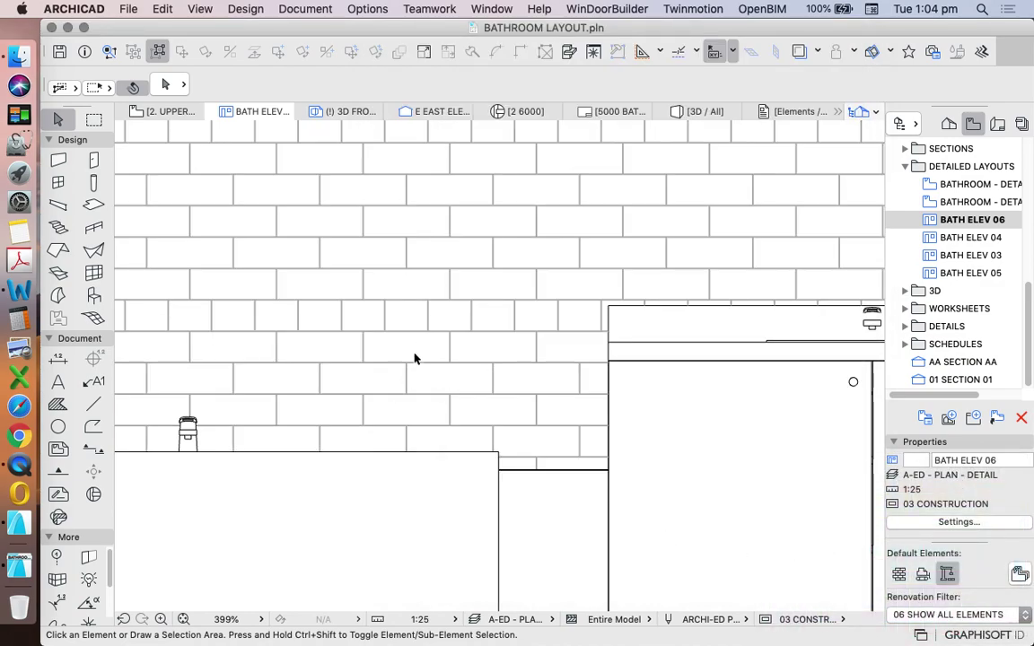
- Zoom out on BATH ELEV 06 and select the tiled wall above the bench and vanity
scroll(413, 358, up, 5)
scroll(434, 318, down, 10)
scroll(427, 340, down, 2)
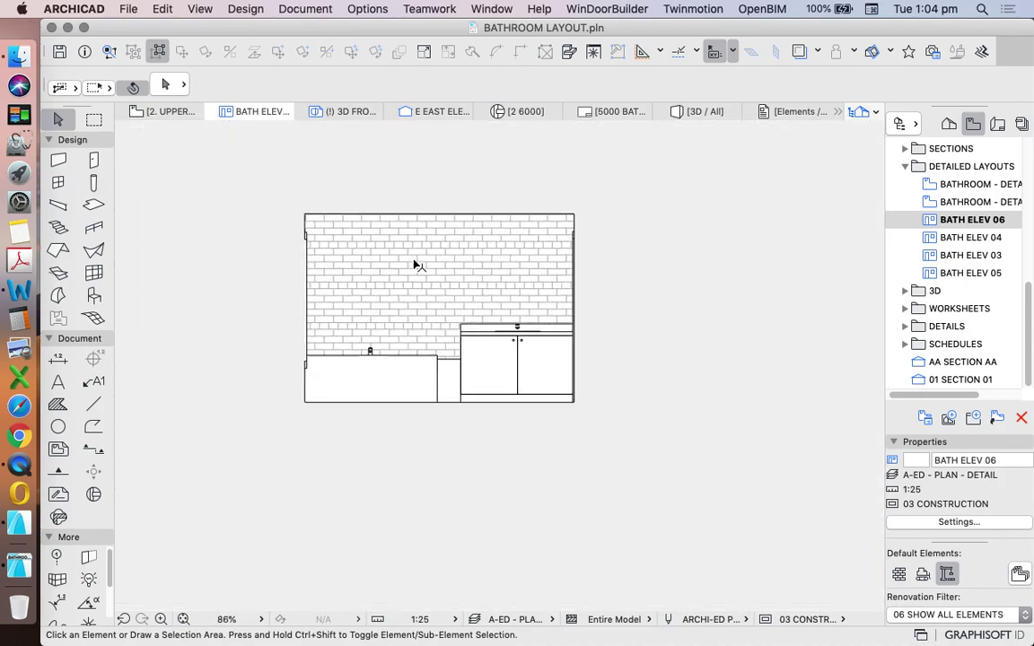
scroll(417, 263, up, 2)
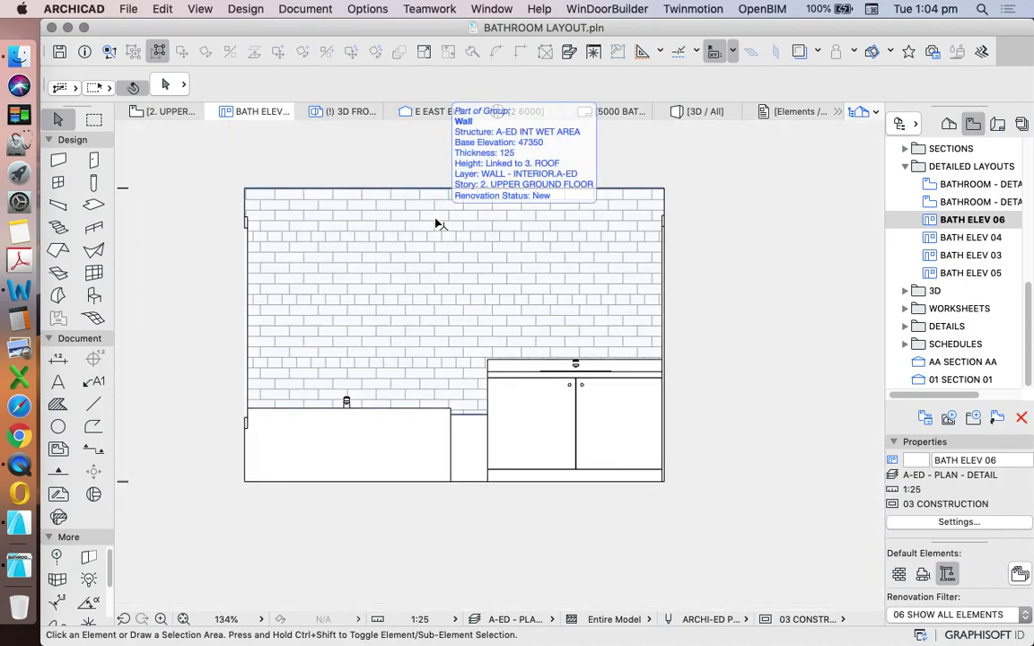
click(436, 224)
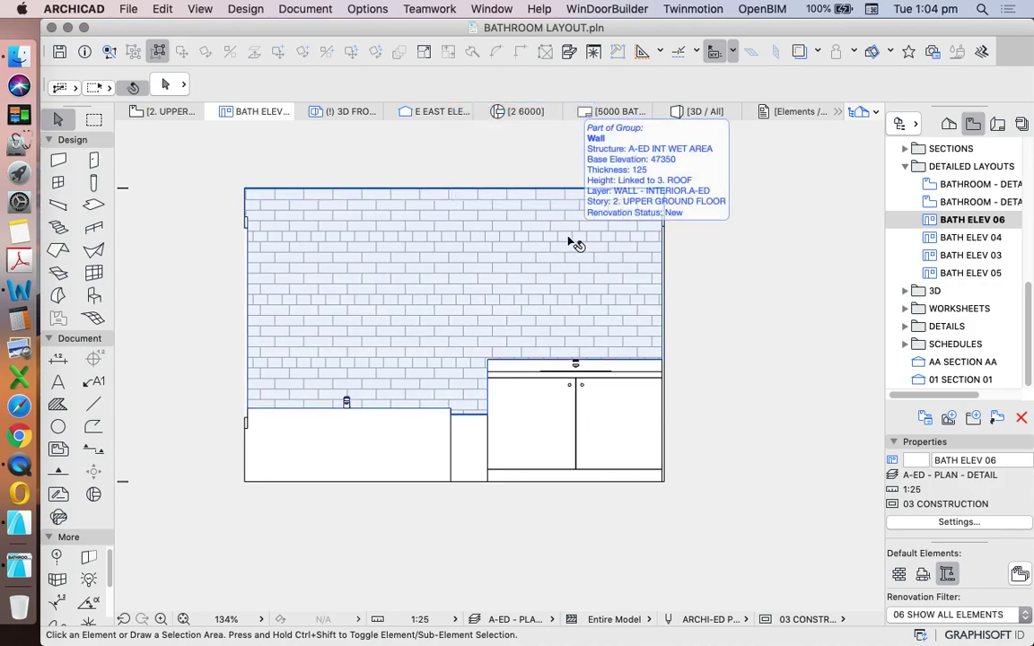
click(722, 300)
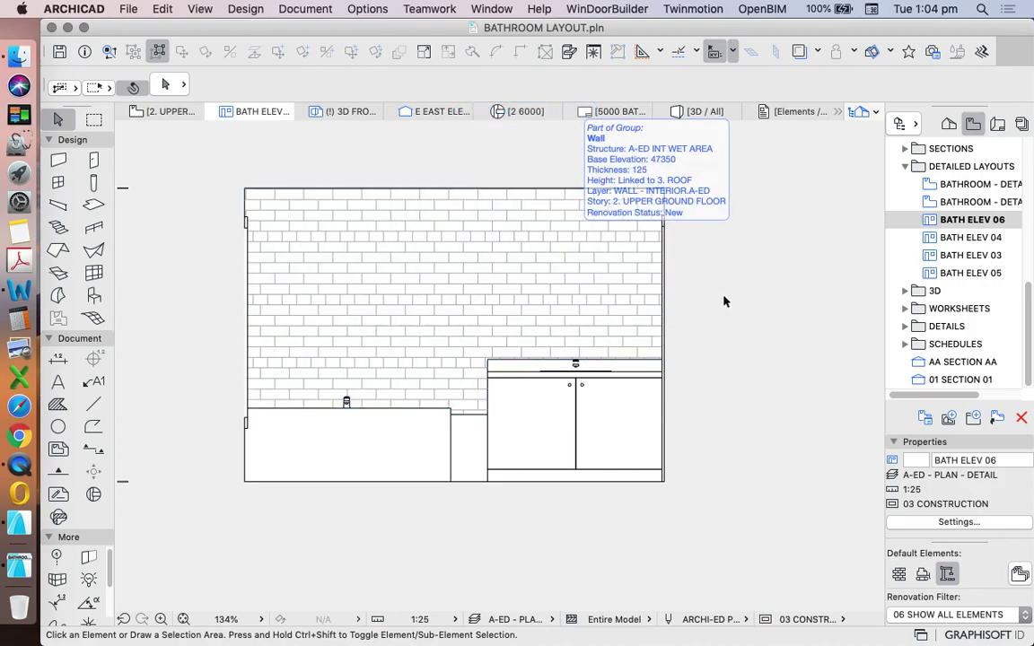
click(654, 290)
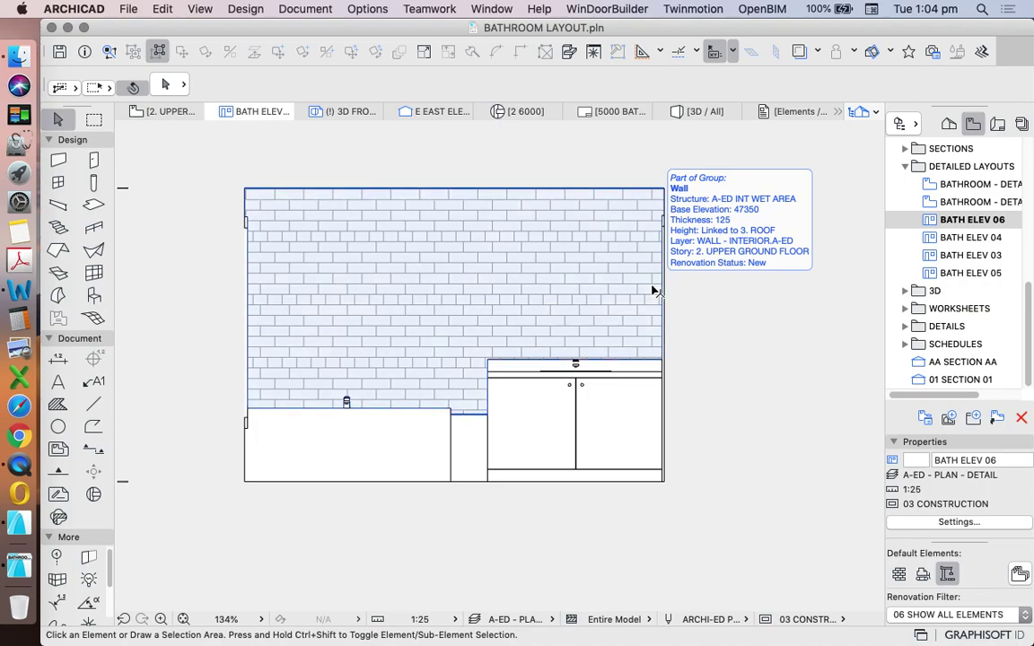
click(512, 292)
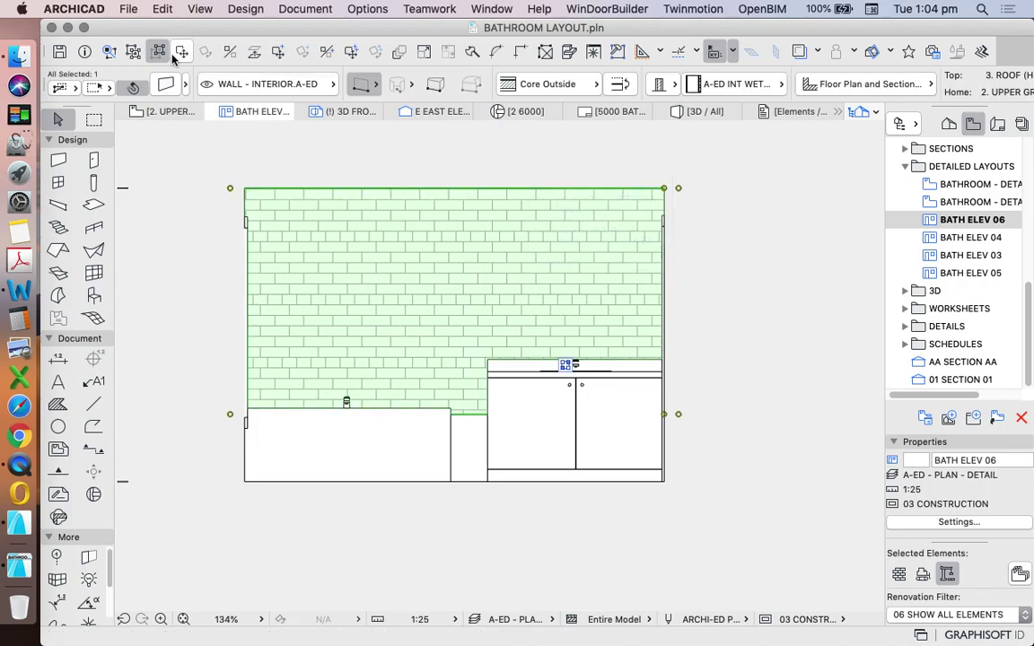
click(171, 89)
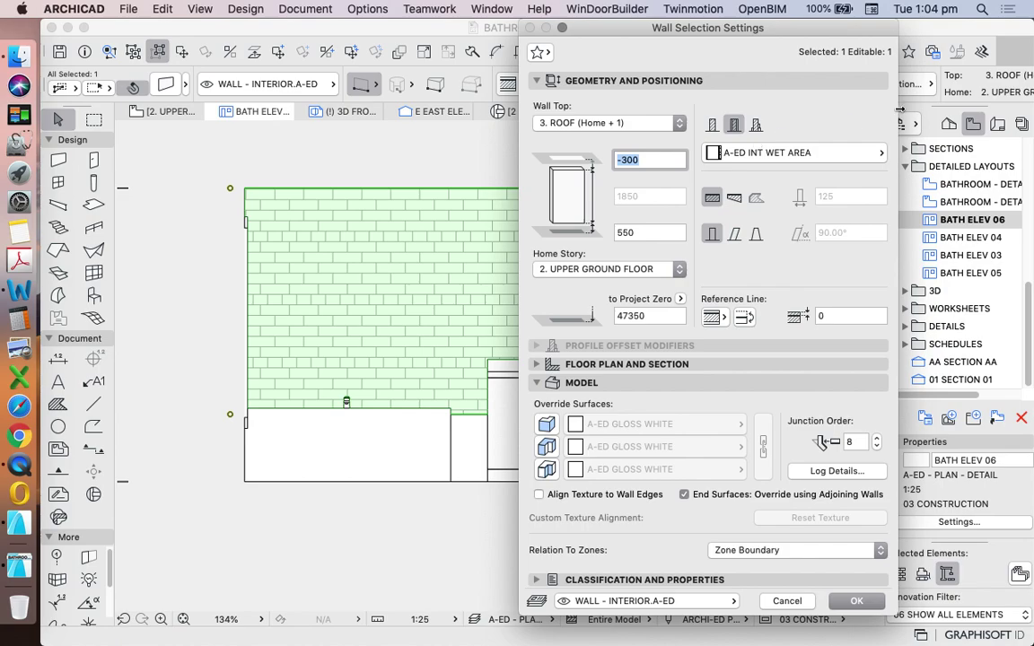
mouse_move(674, 32)
mouse_down()
mouse_move(710, 28)
mouse_move(673, 20)
mouse_up()
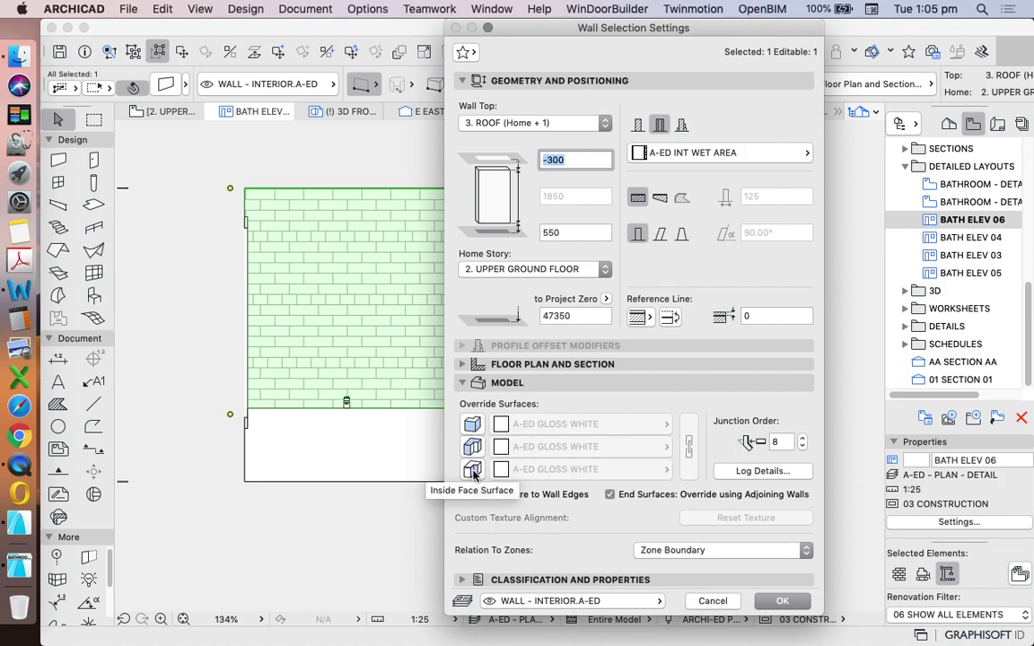
click(782, 600)
- Open the 2. UPPER GROUND floor plan and zoom to about 248% on the wall beside the bath
click(948, 123)
scroll(969, 207, up, 10)
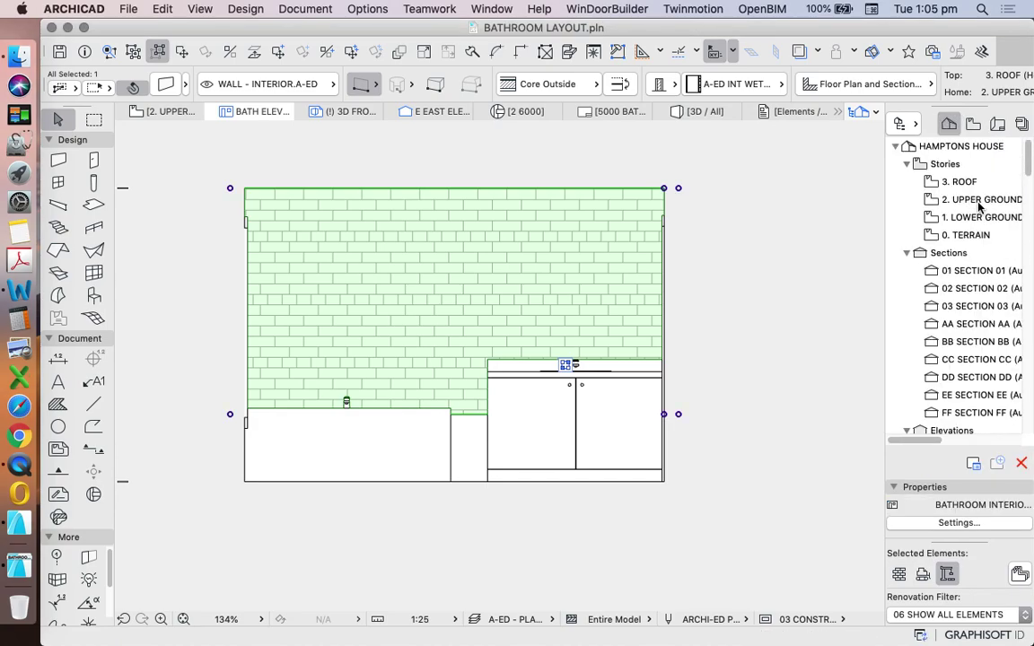
click(956, 206)
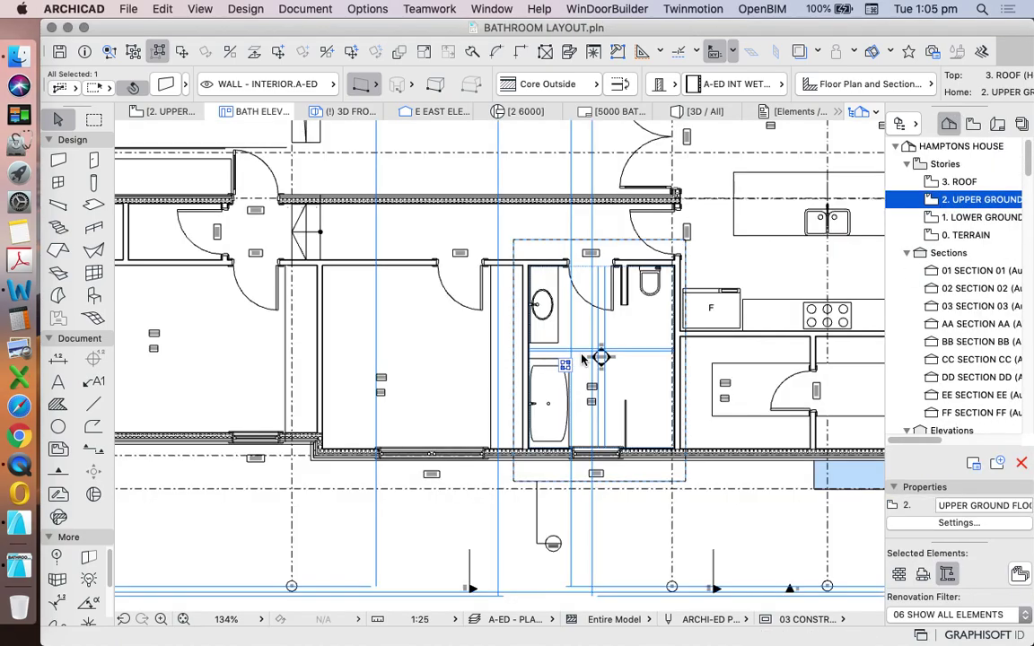
scroll(574, 360, up, 5)
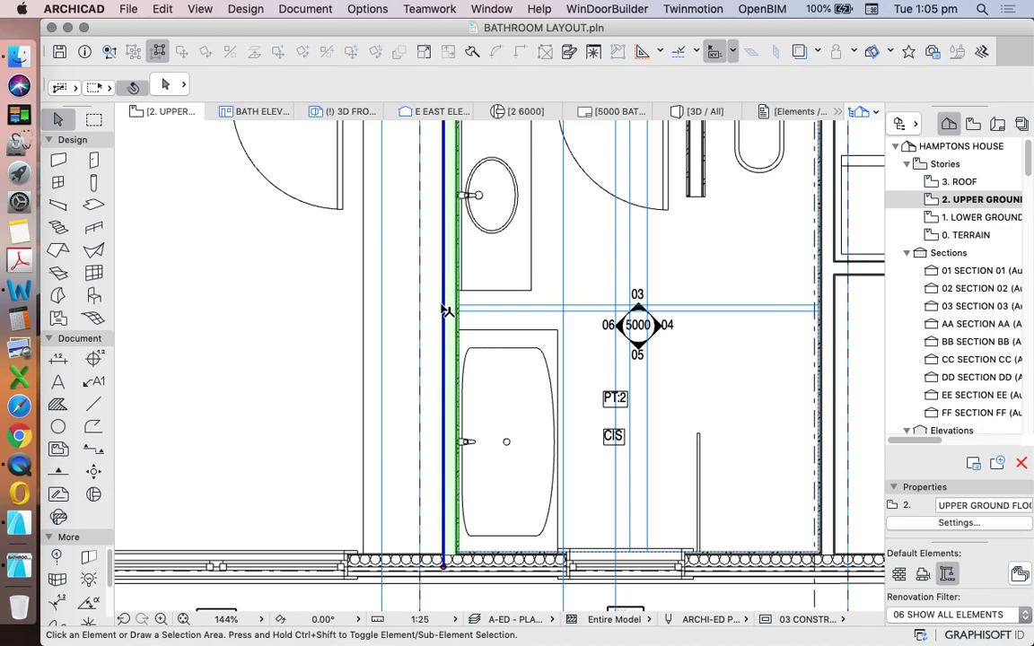
click(446, 308)
scroll(447, 310, down, 3)
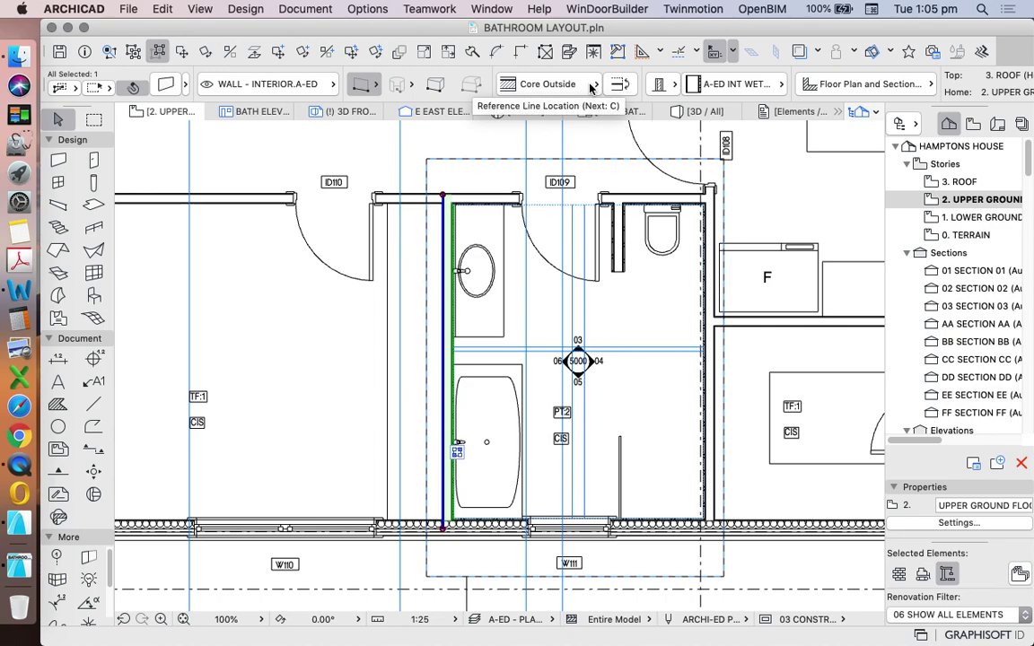
scroll(458, 341, up, 5)
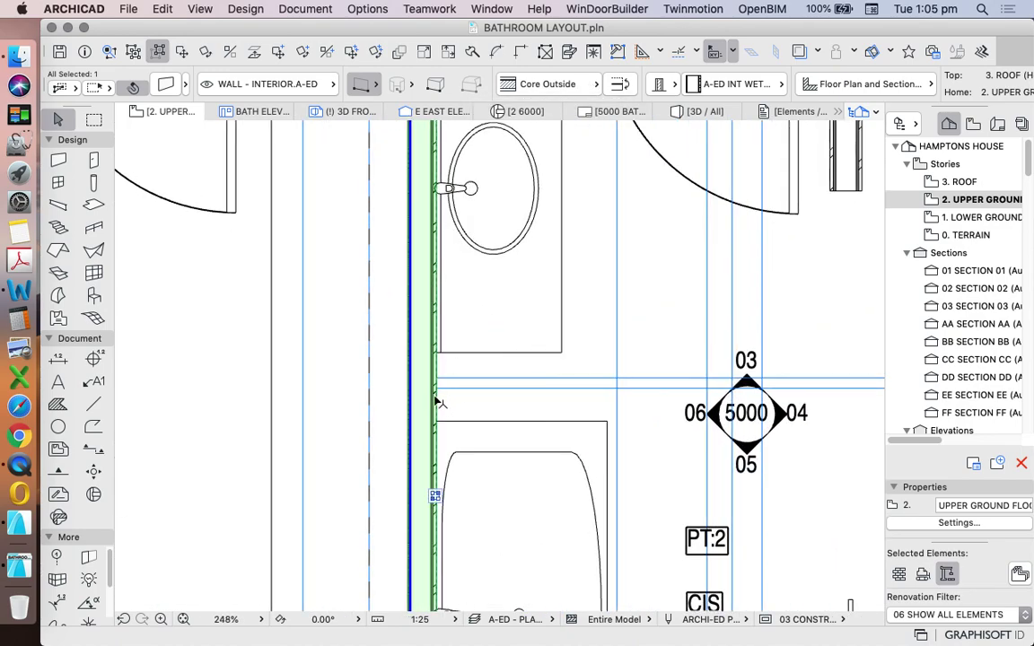
- Set the basin-side wall's Inside Face surface override to A-ED TILE BLACK
click(432, 398)
click(59, 87)
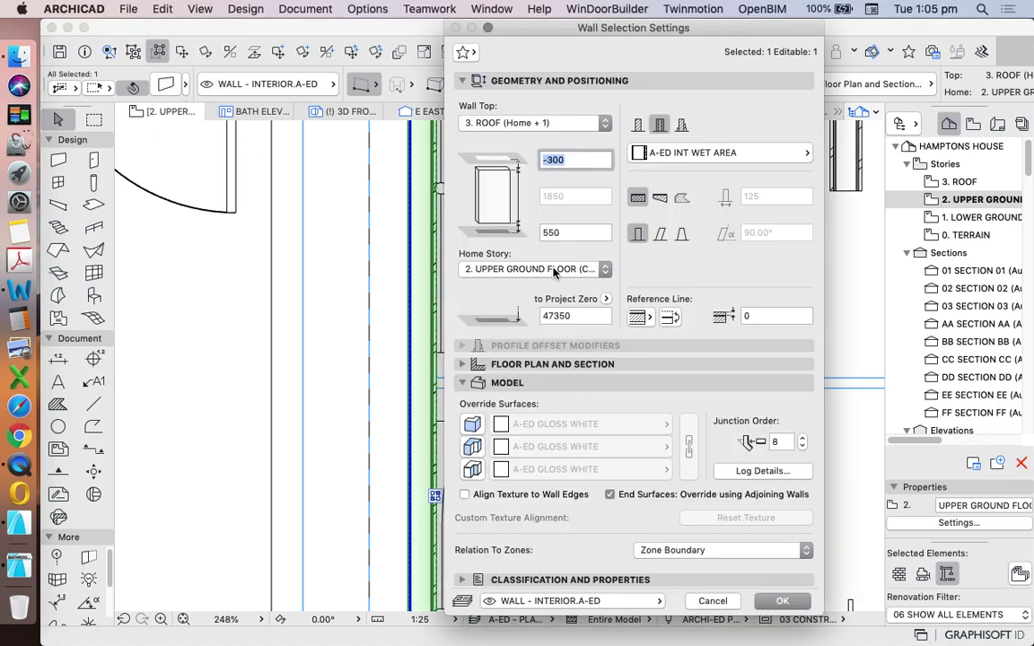
click(471, 470)
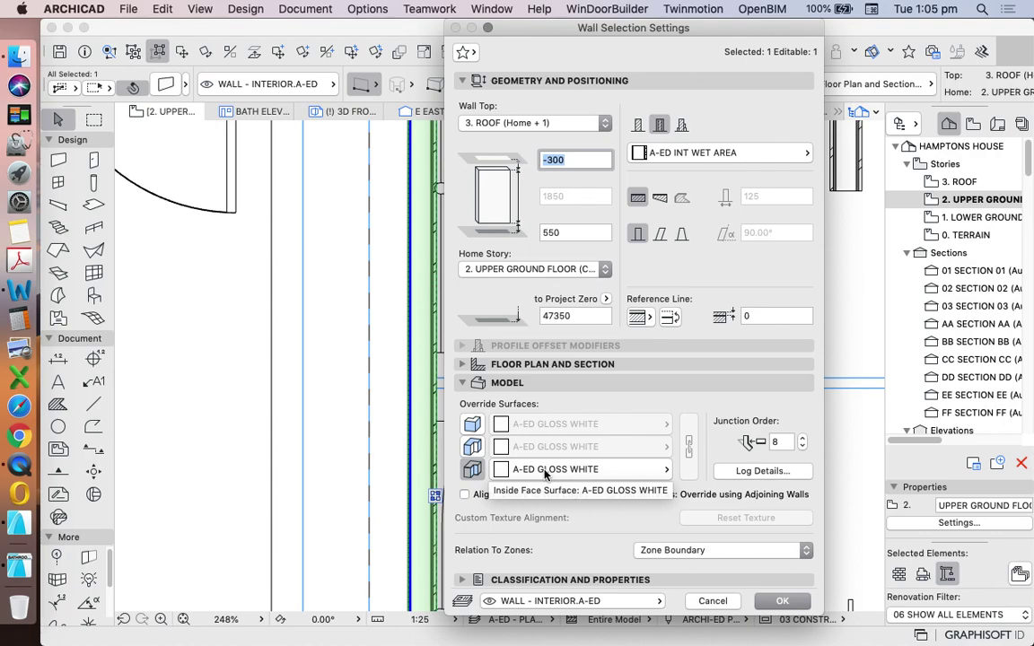
click(545, 469)
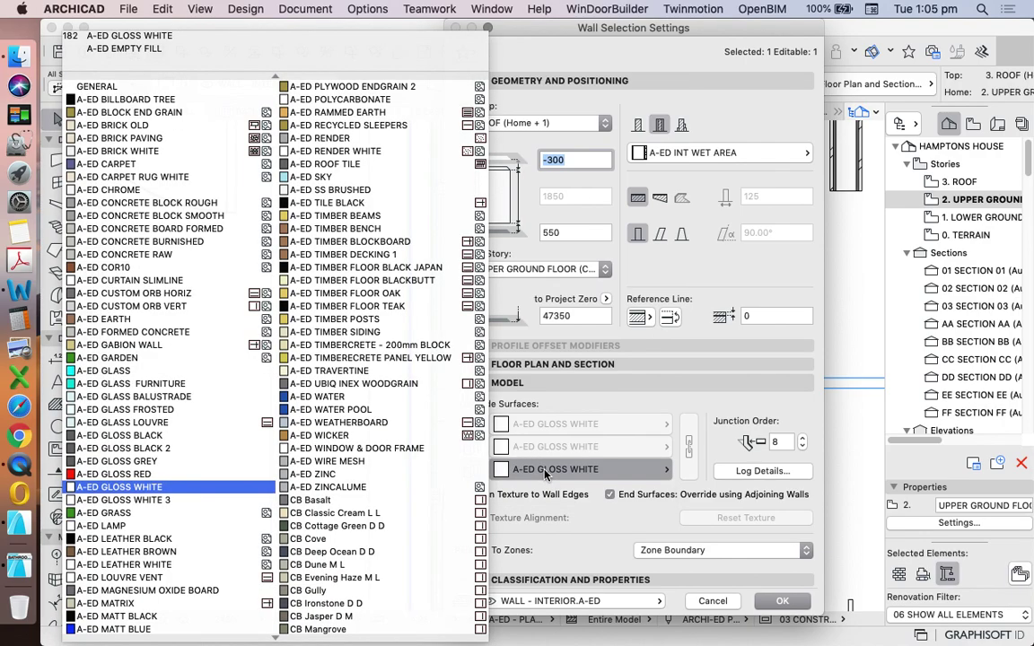
scroll(428, 448, down, 7)
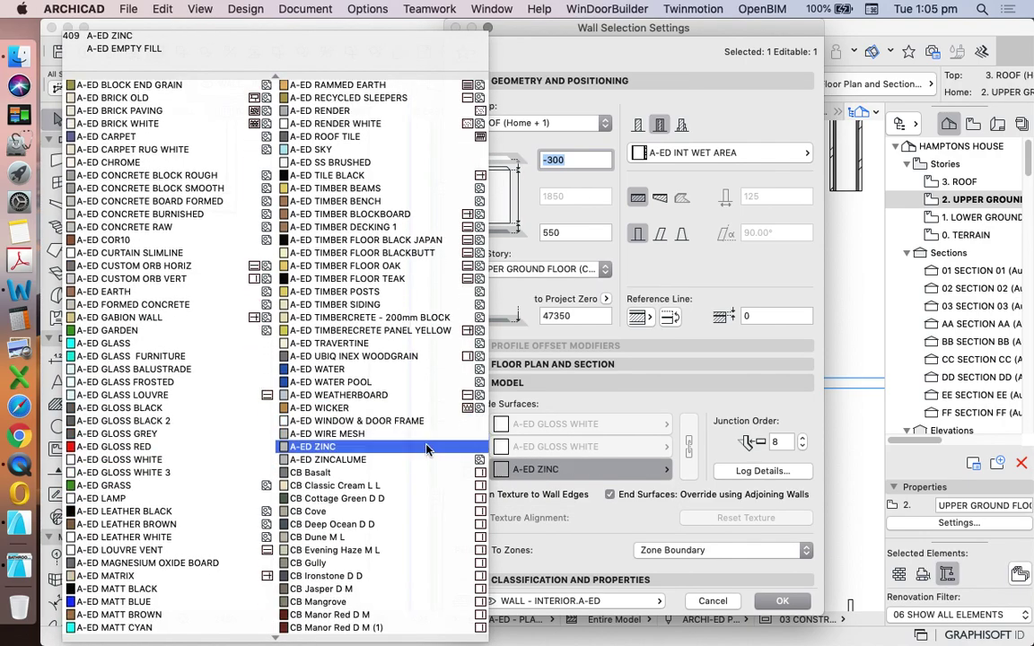
scroll(427, 448, up, 7)
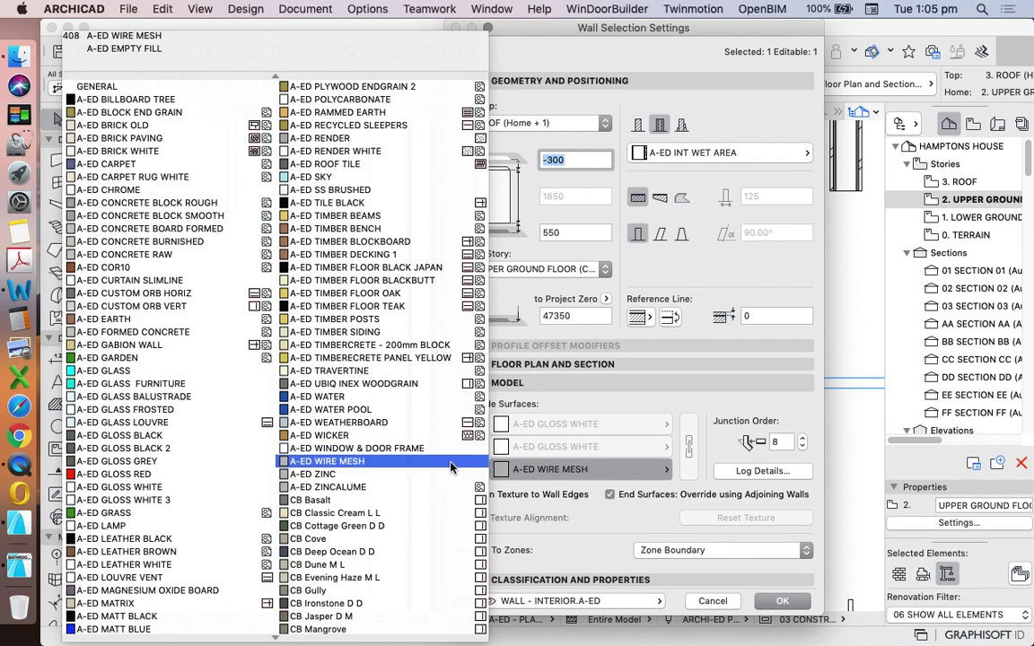
click(397, 204)
click(782, 601)
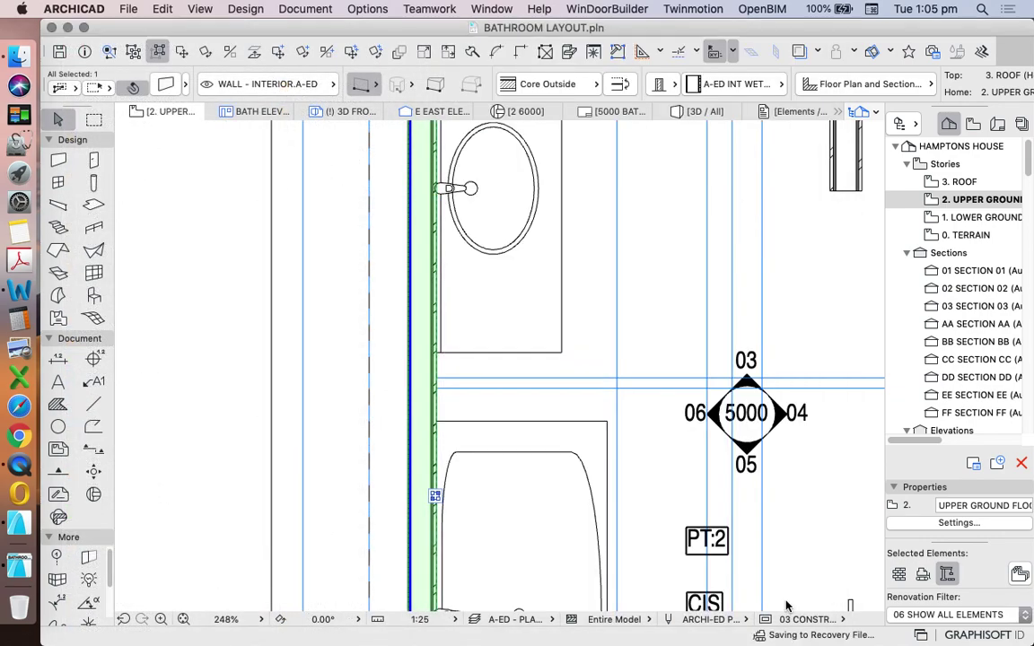
- Open BATH ELEV 06 from the View Map and inspect the tiled wall above the cabinets
scroll(549, 330, down, 5)
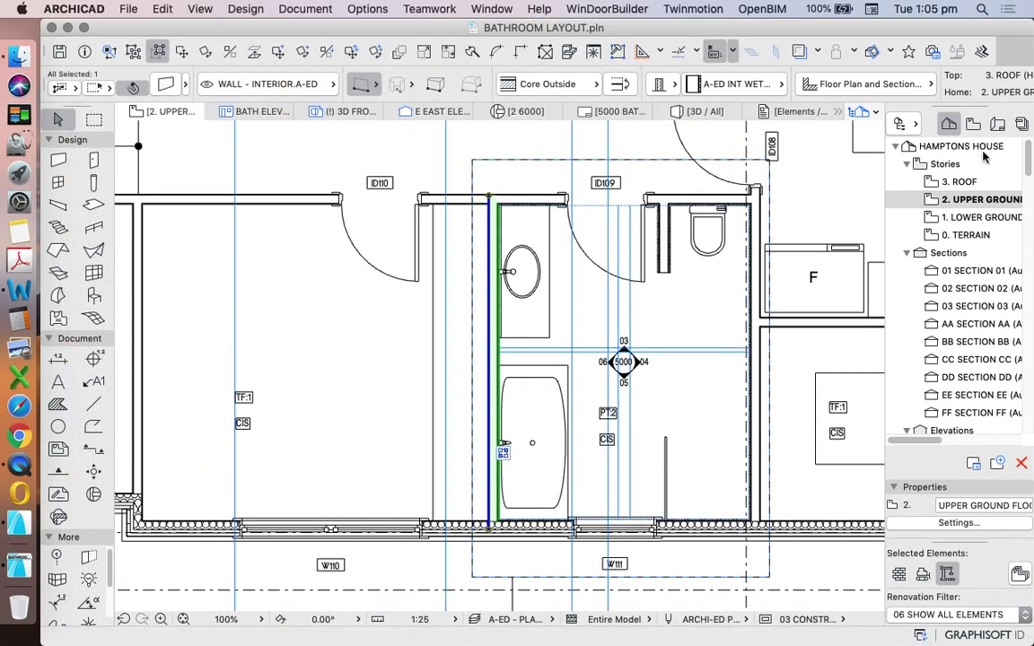
click(973, 123)
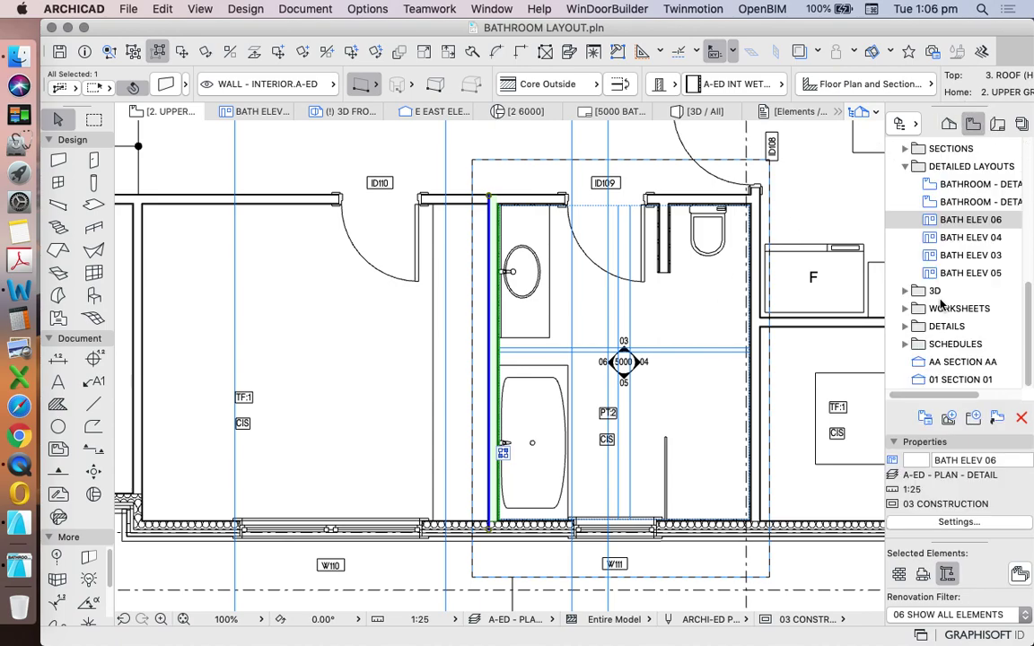
click(969, 220)
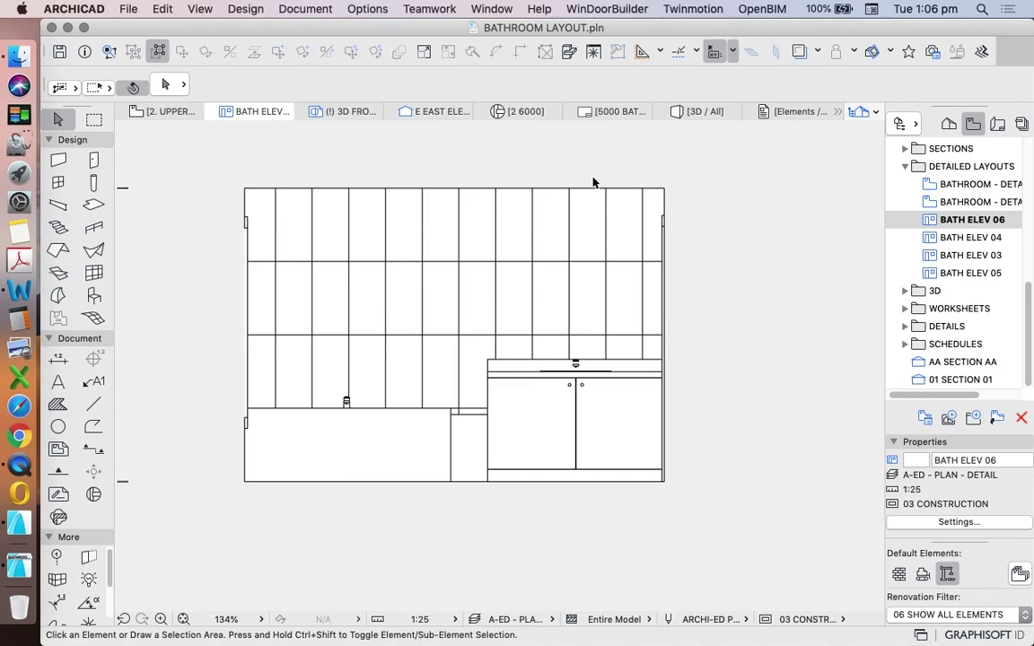
click(480, 263)
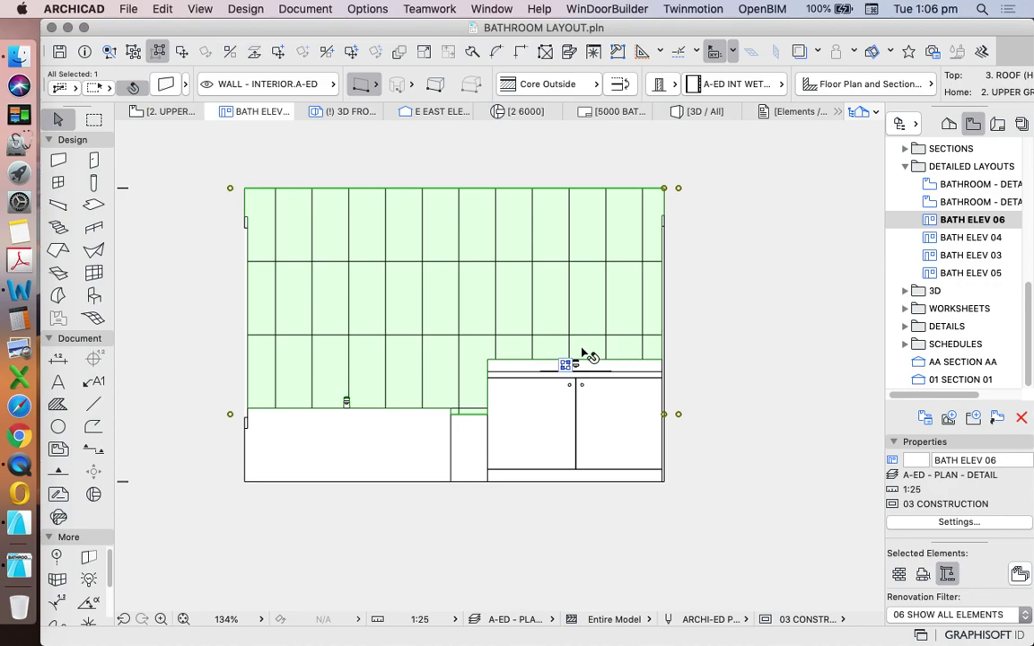
key(Escape)
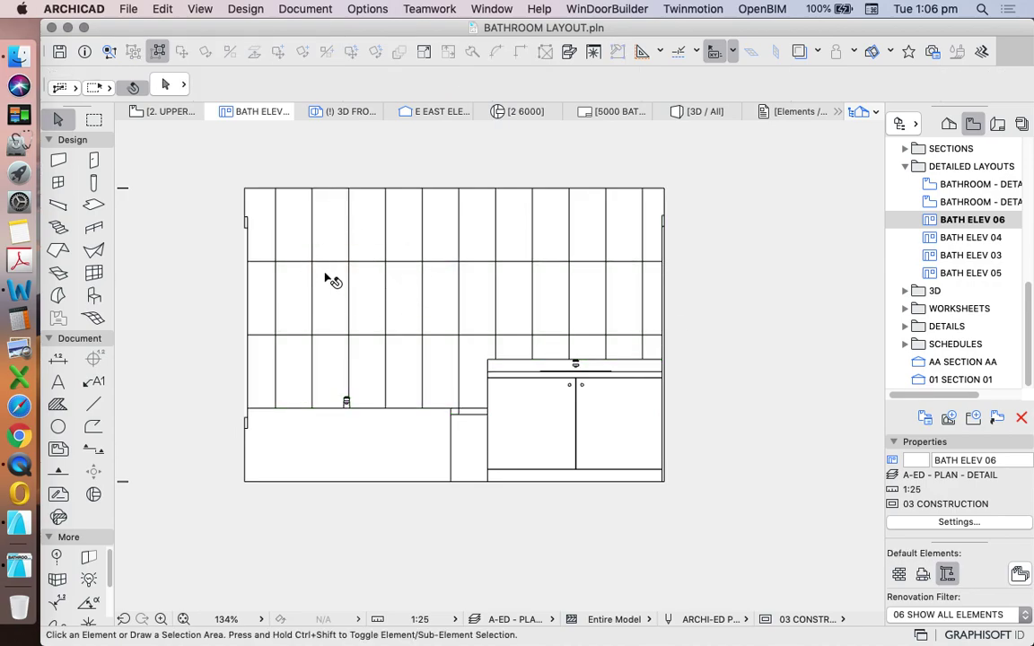
click(322, 274)
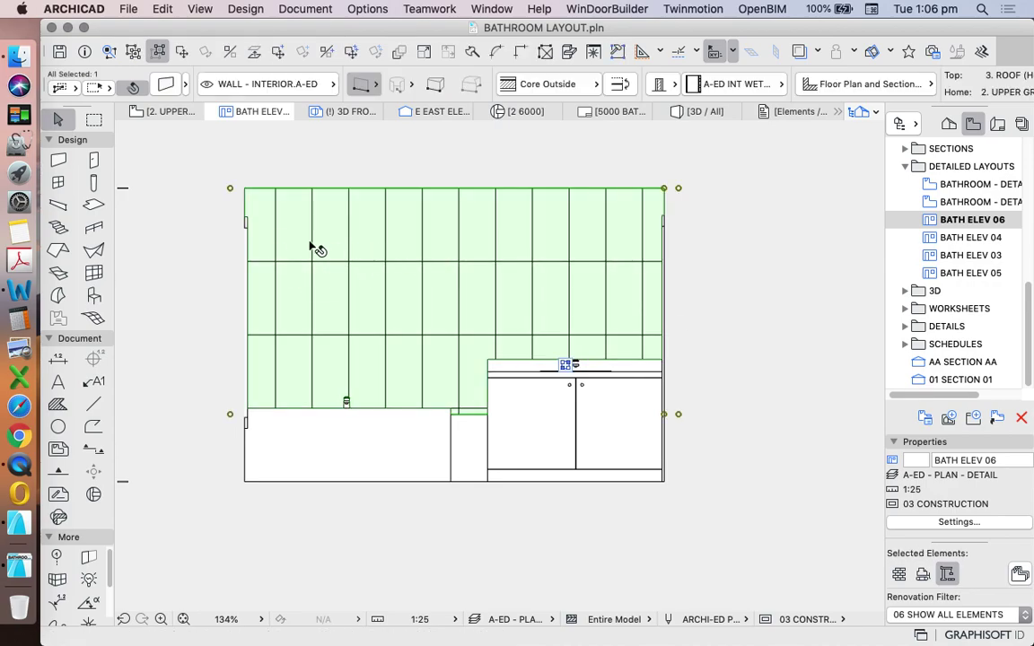
key(Escape)
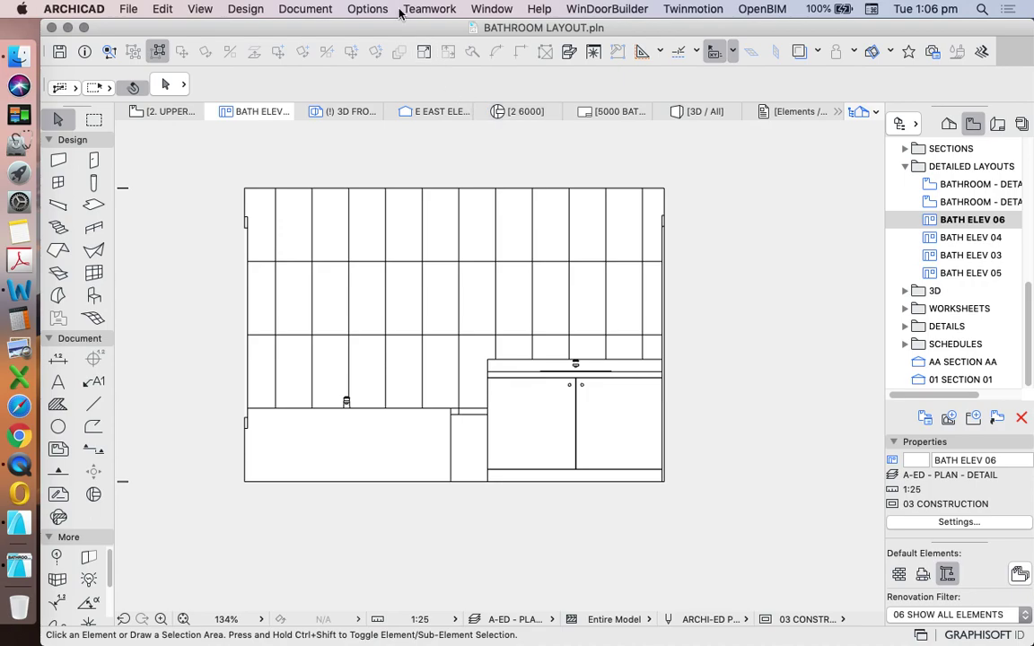
click(364, 9)
- Give the A-ED TILE BLACK surface the A-ED TILE 200 X 400 vectorial hatch in light-grey pen 15
mouse_move(403, 28)
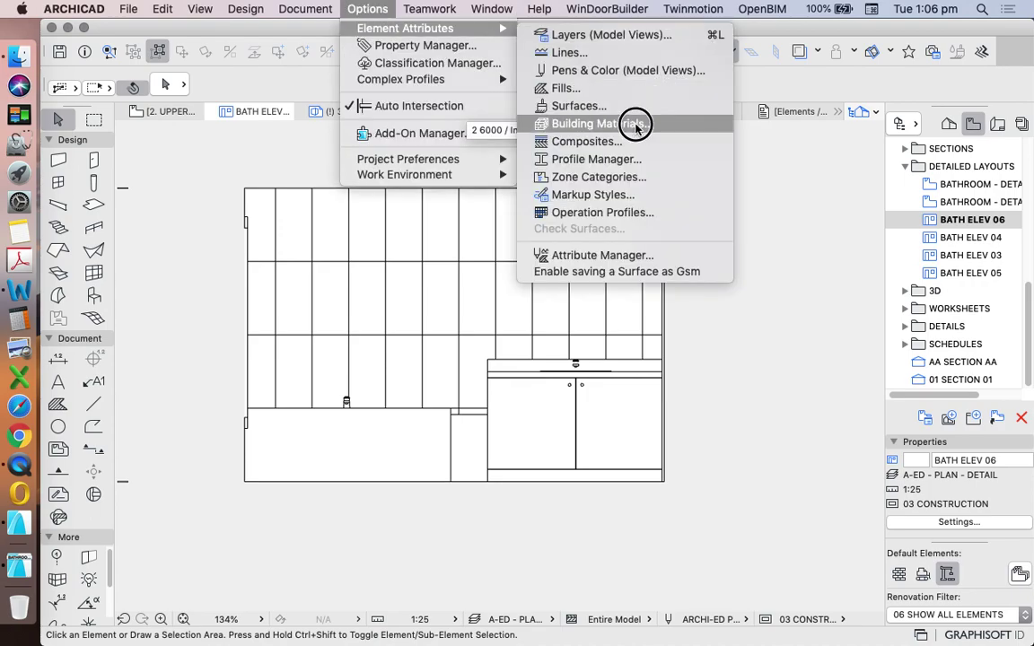
click(571, 176)
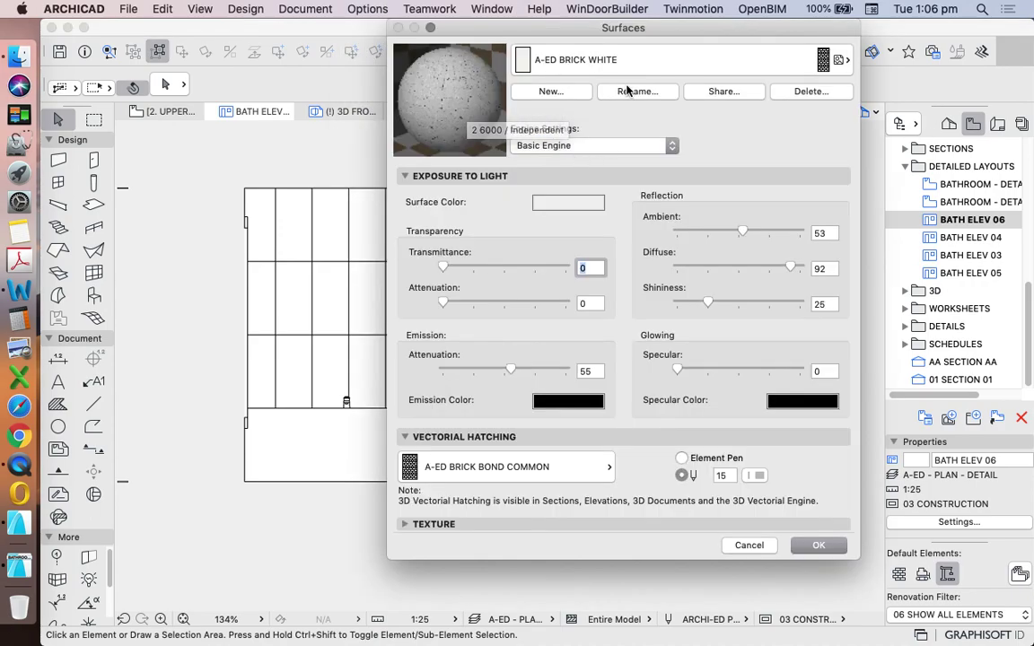
click(562, 58)
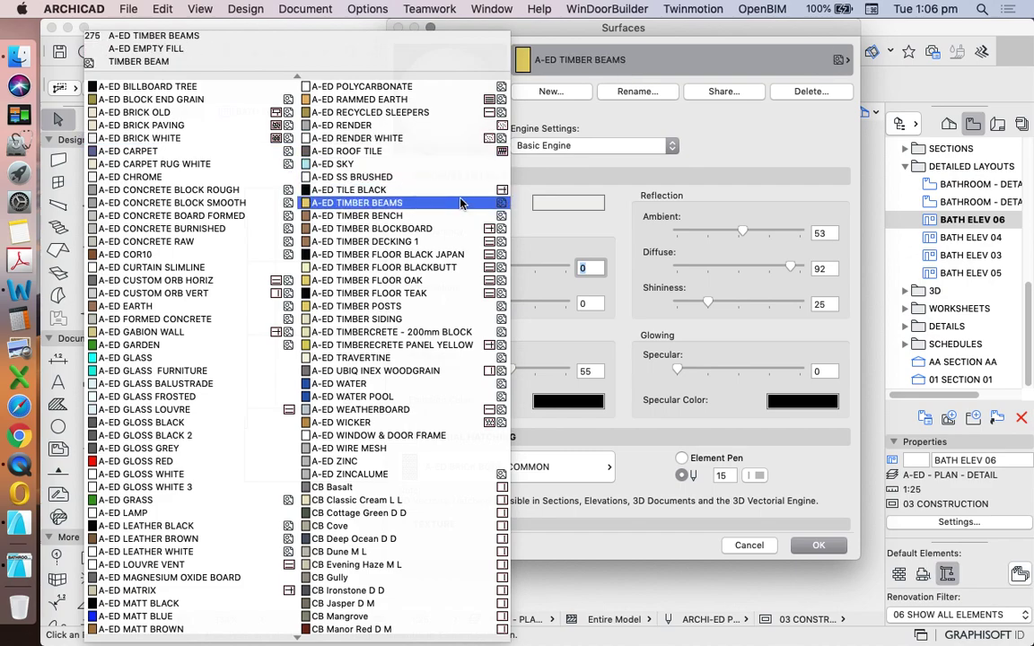
click(412, 189)
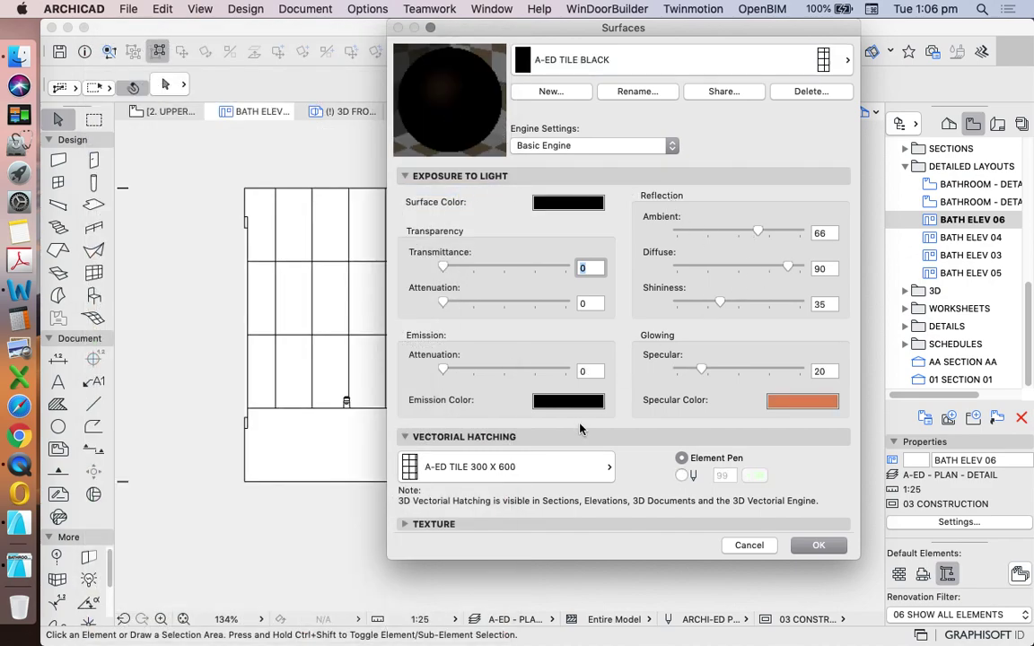
click(536, 467)
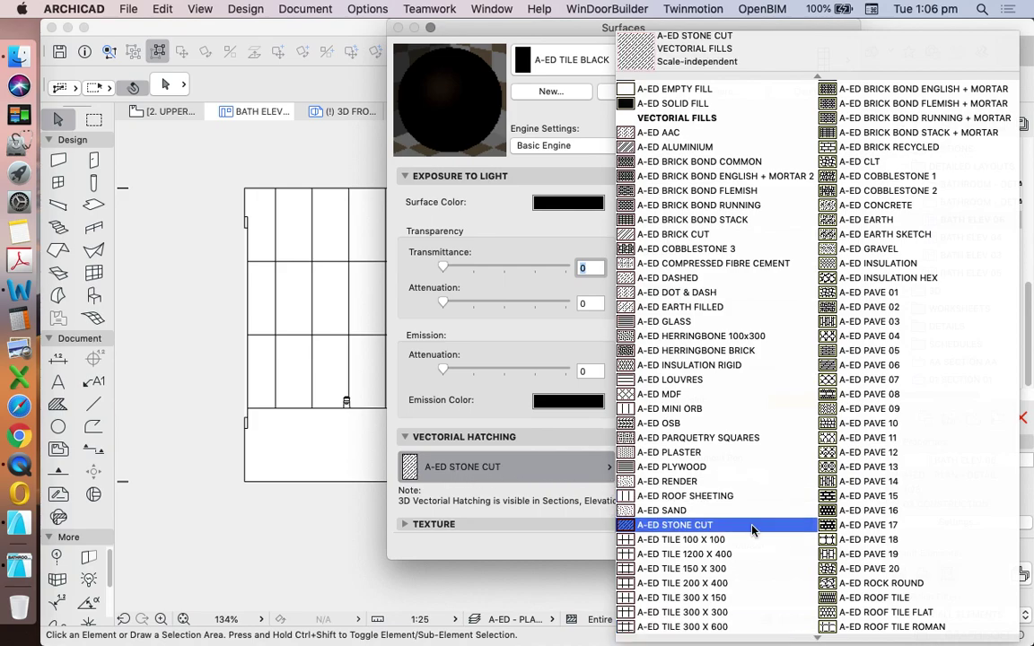
click(709, 582)
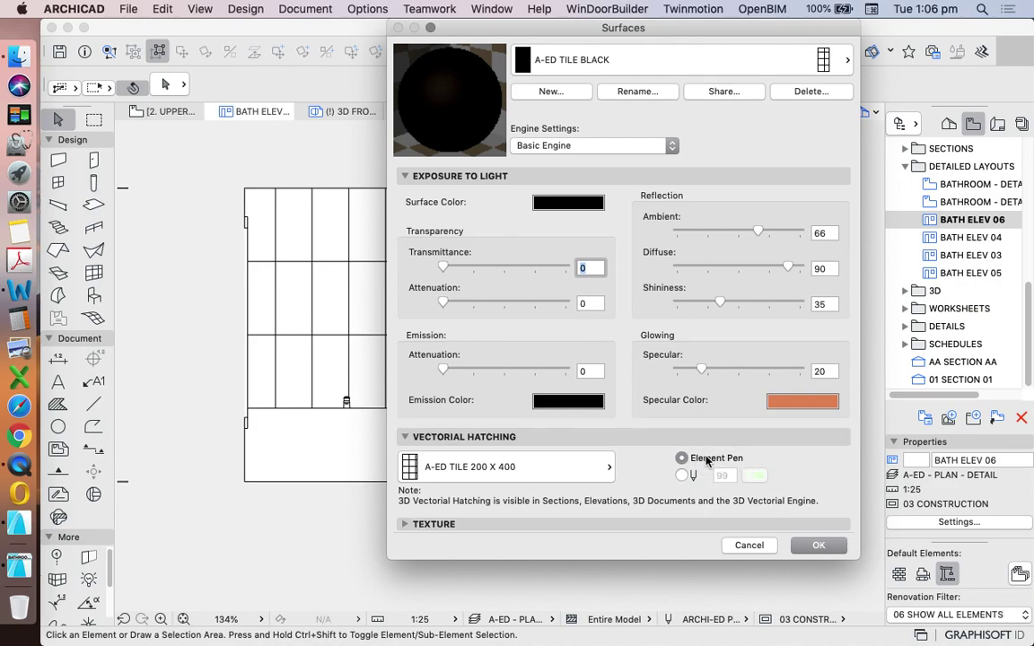
click(682, 476)
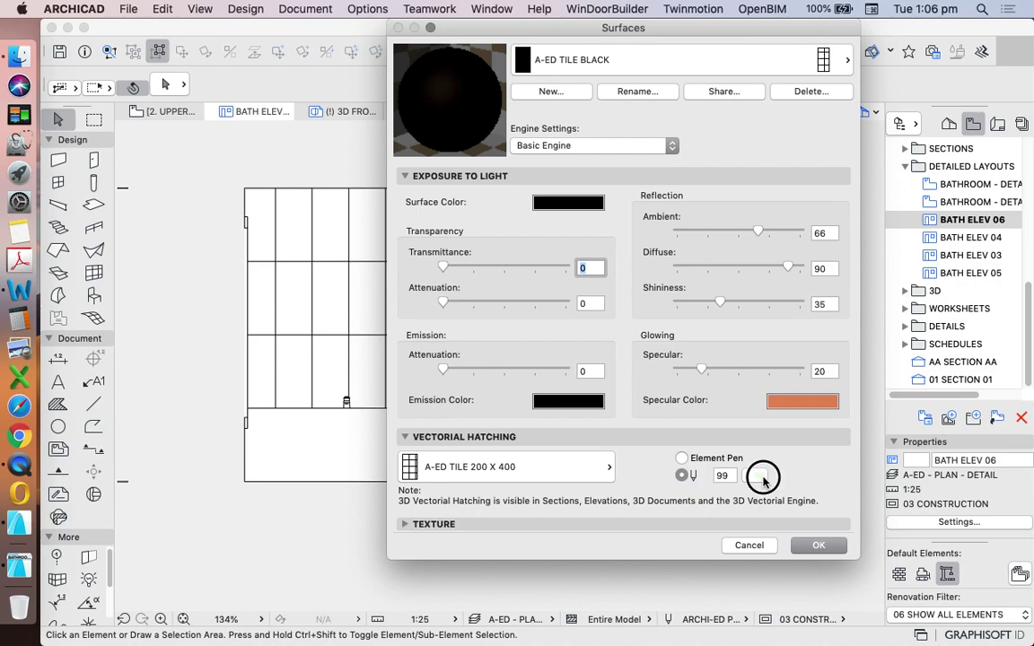
click(758, 476)
click(951, 474)
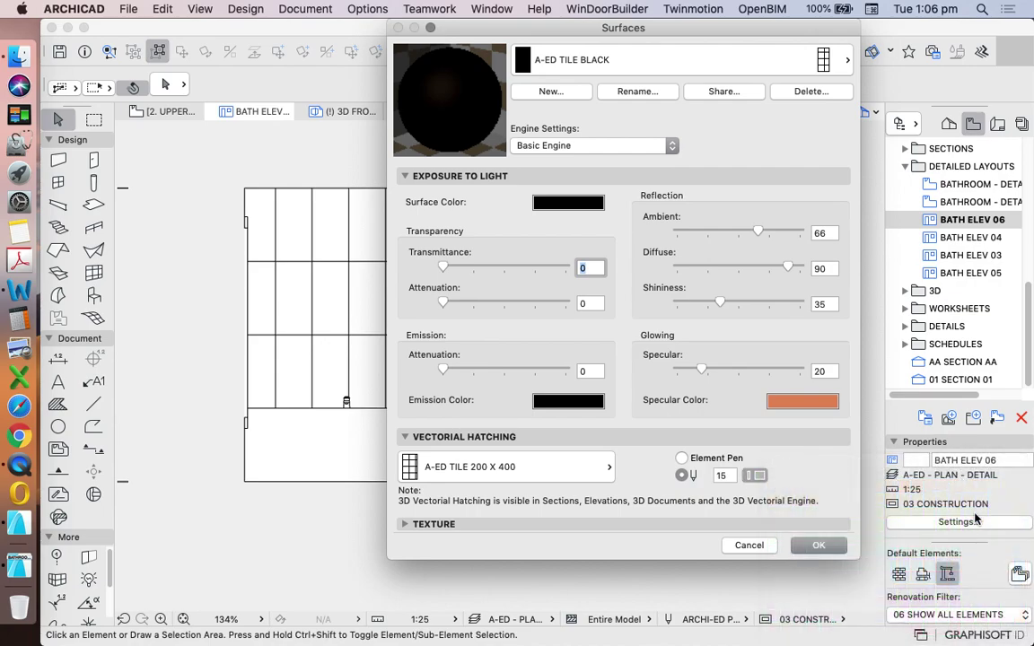
click(835, 545)
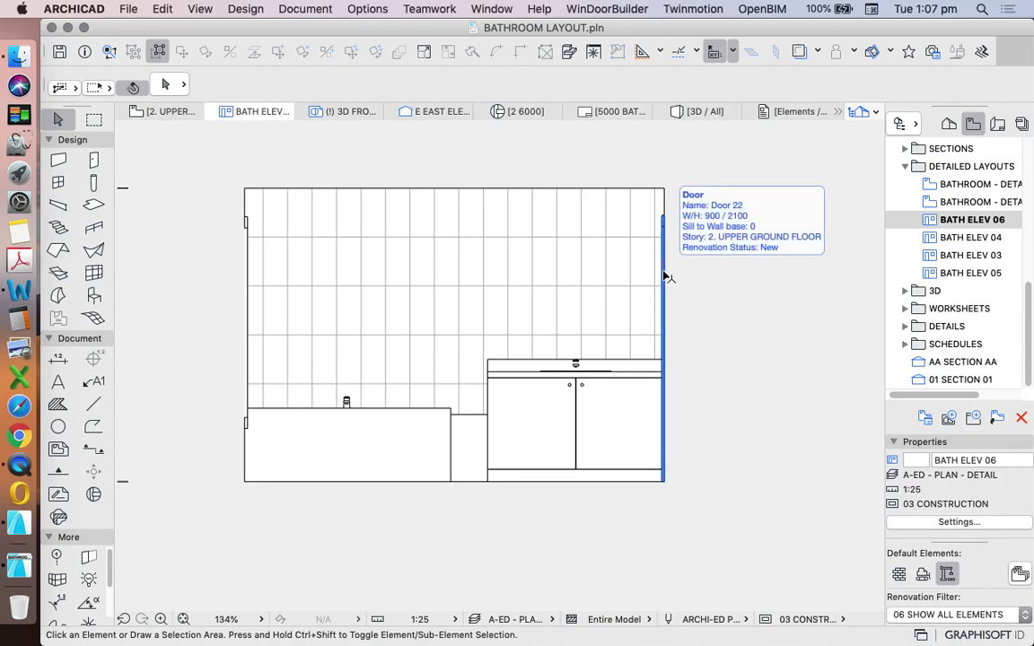
- Check the fainter tiled wall in BATH ELEV 06, then show the entire house model in 3D
click(493, 278)
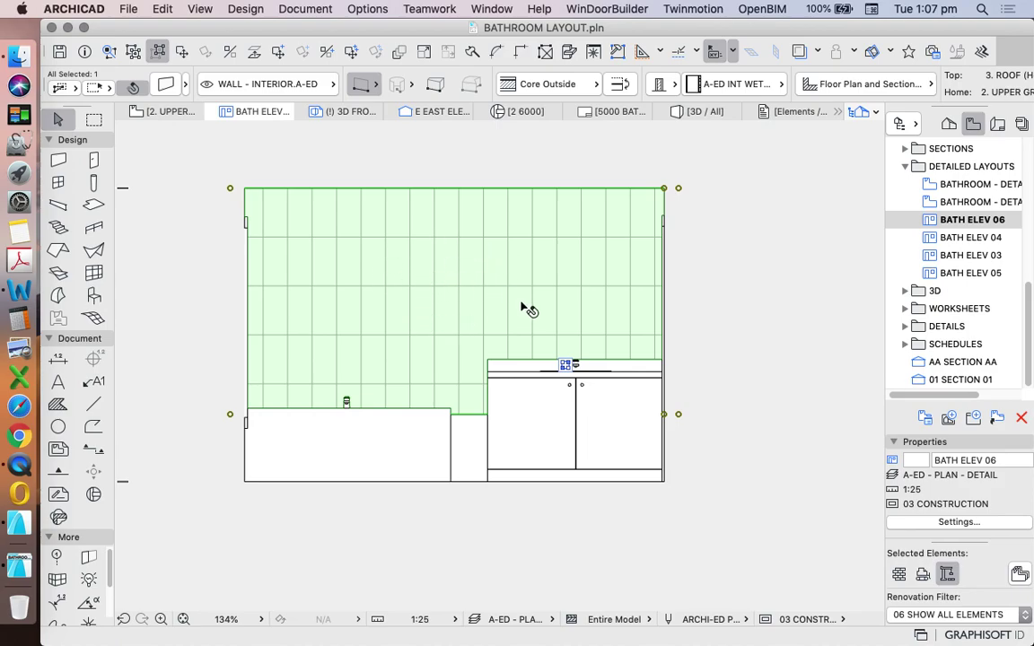
mouse_move(525, 308)
click(334, 152)
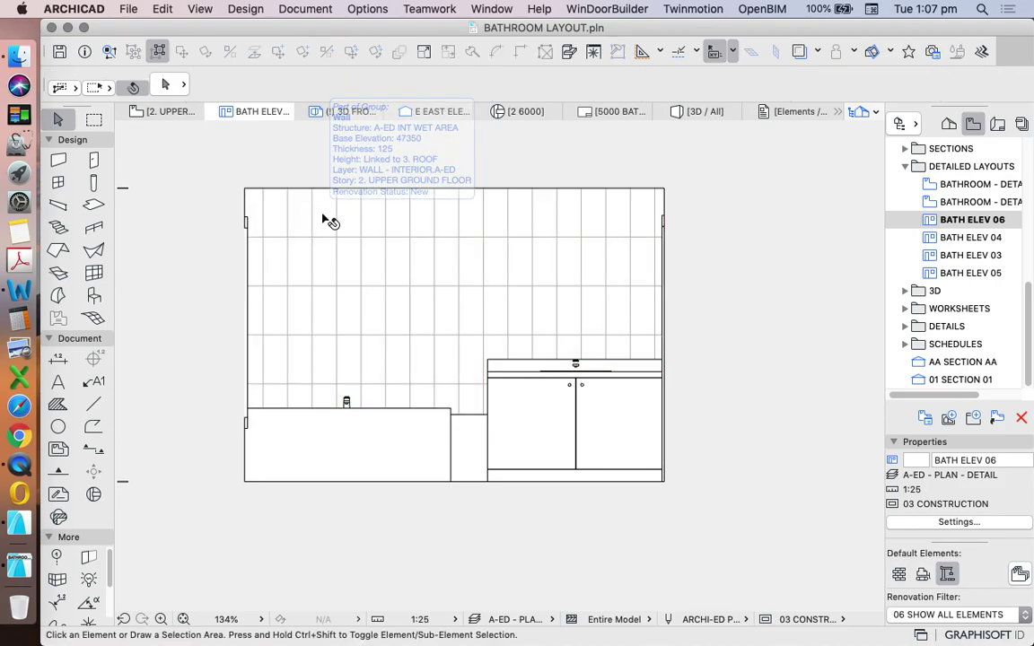
right_click(511, 116)
click(592, 362)
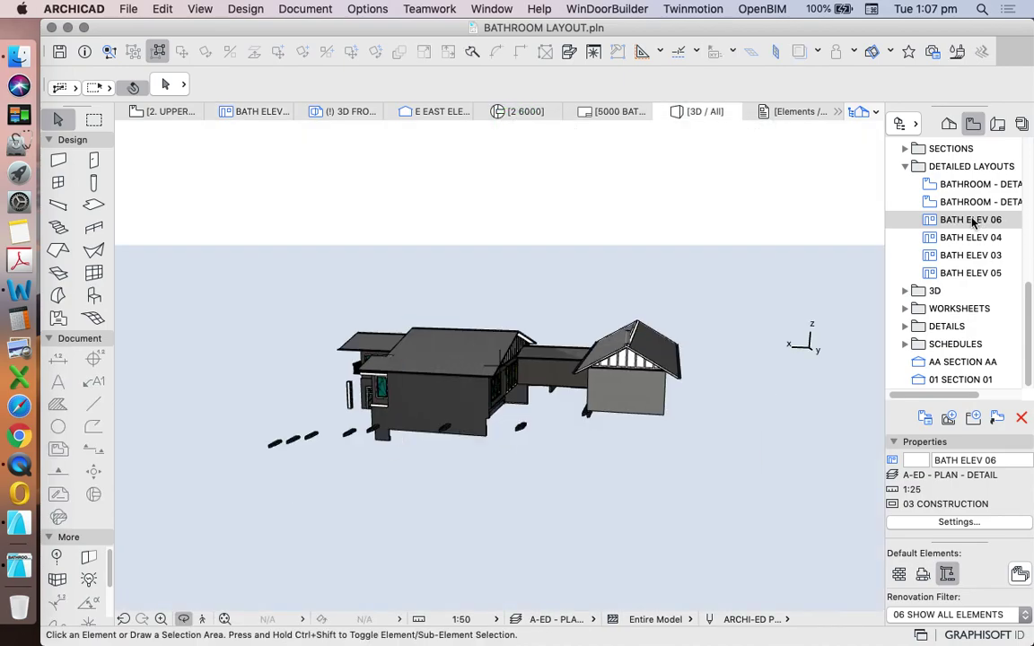
- Go to the upper ground floor plan through the Project Map
double_click(968, 218)
click(949, 123)
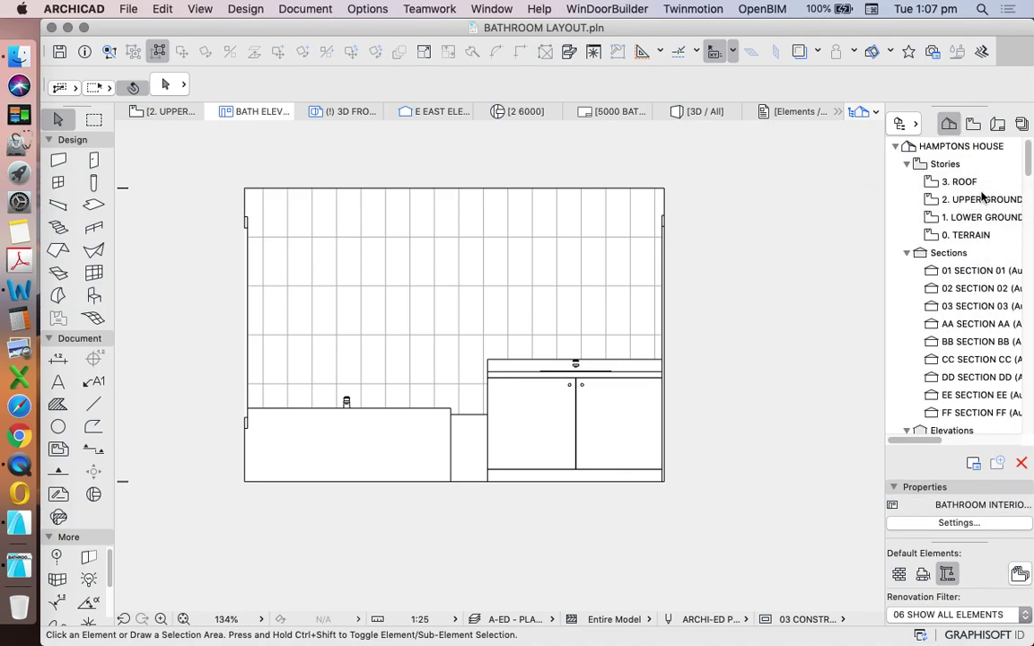
click(981, 199)
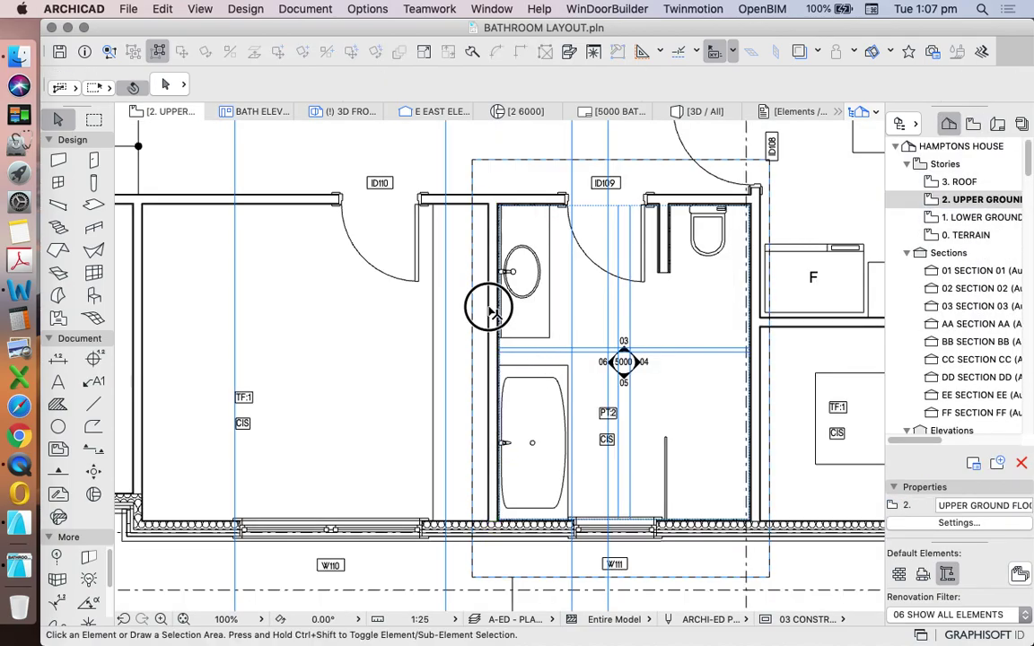
- Show the bathroom interior wall alone in 3D, fitted and orbited to its dark face, and select it
click(494, 312)
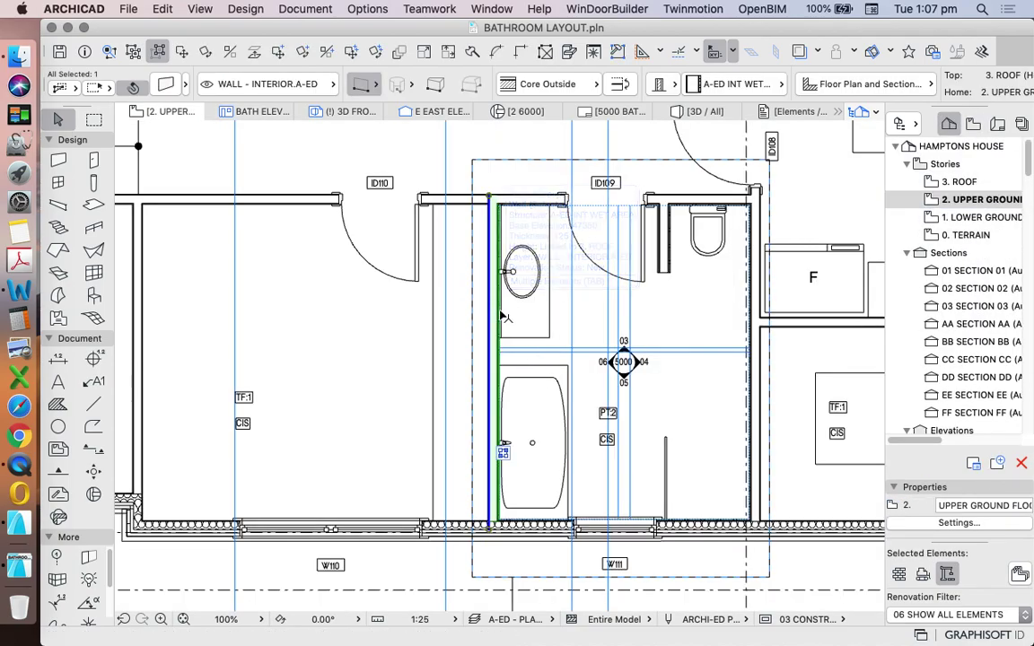
right_click(495, 312)
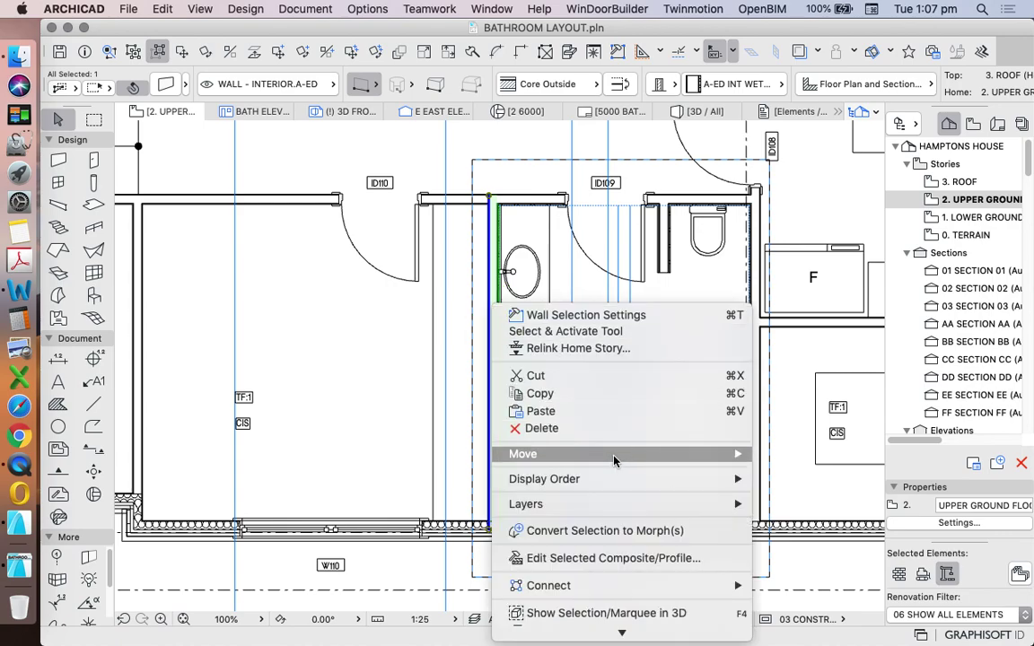
click(606, 535)
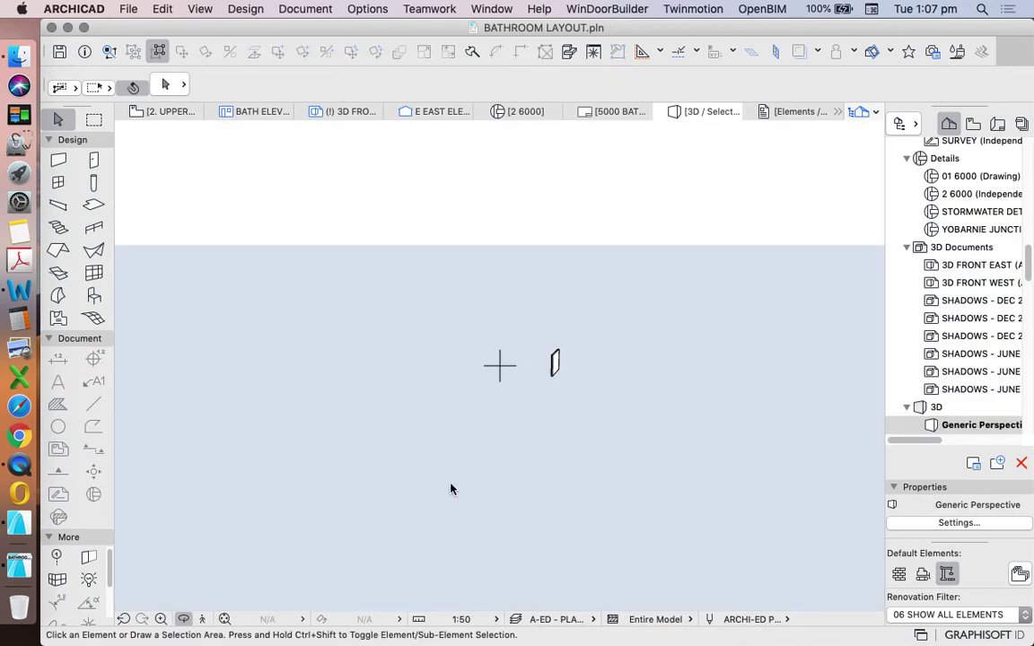
click(223, 619)
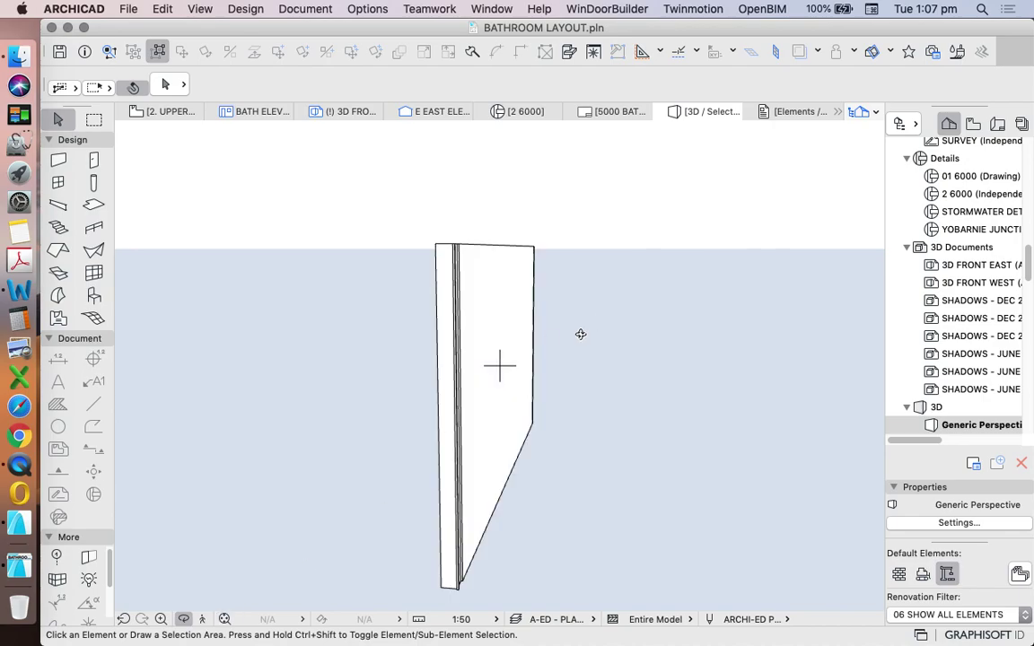
drag(559, 341, 522, 376)
click(500, 403)
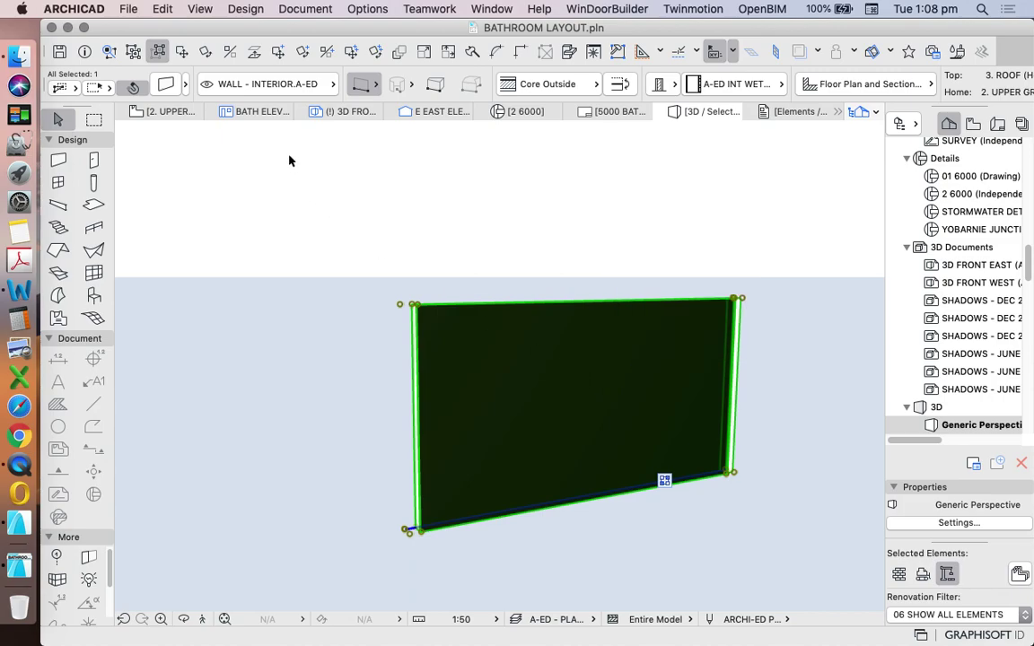
- Reset the wall's 3D texture origin with Align 3D Texture > Set Origin, revealing marbled tiles
click(305, 8)
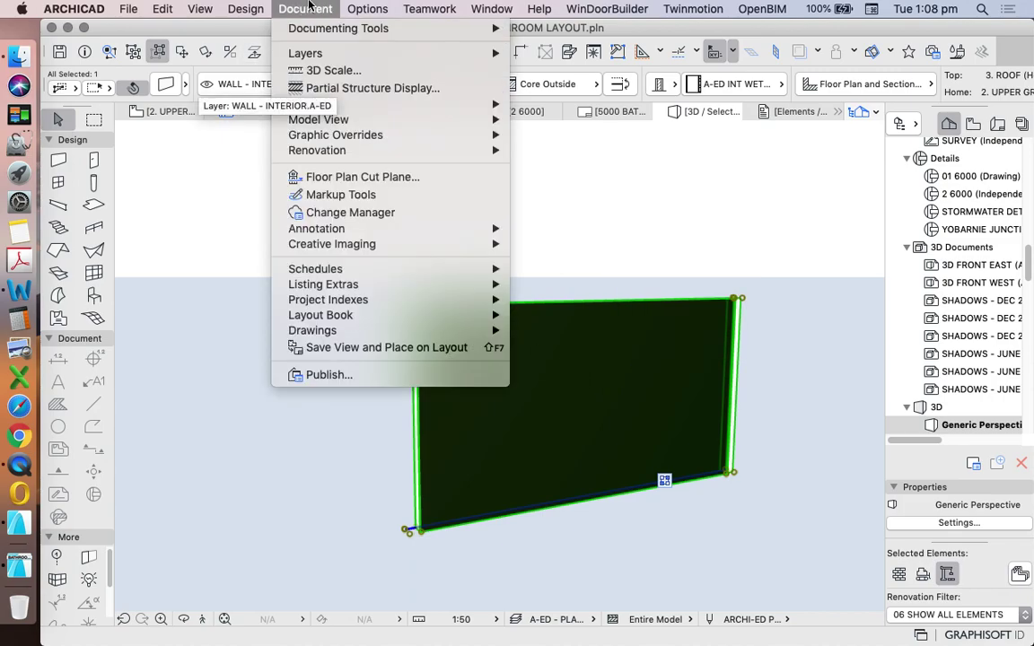
mouse_move(365, 245)
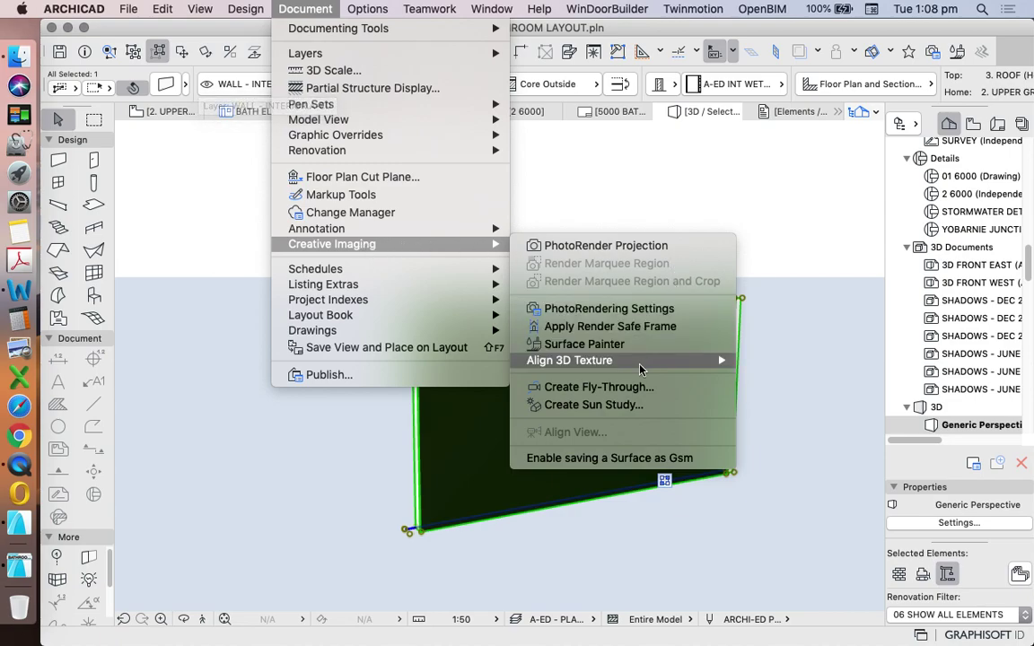
mouse_move(641, 367)
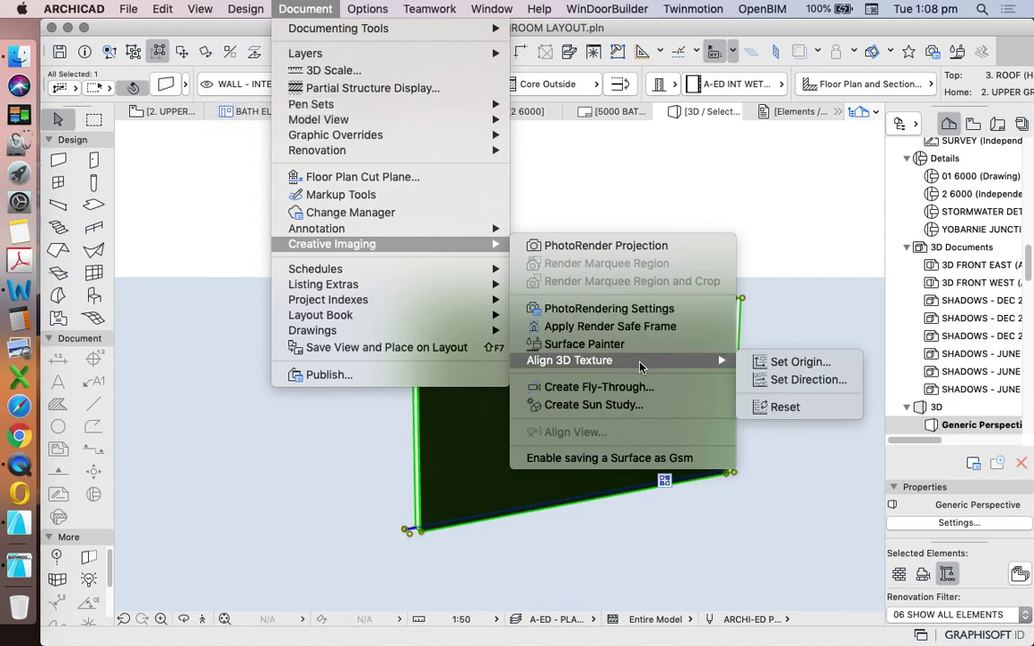
click(812, 369)
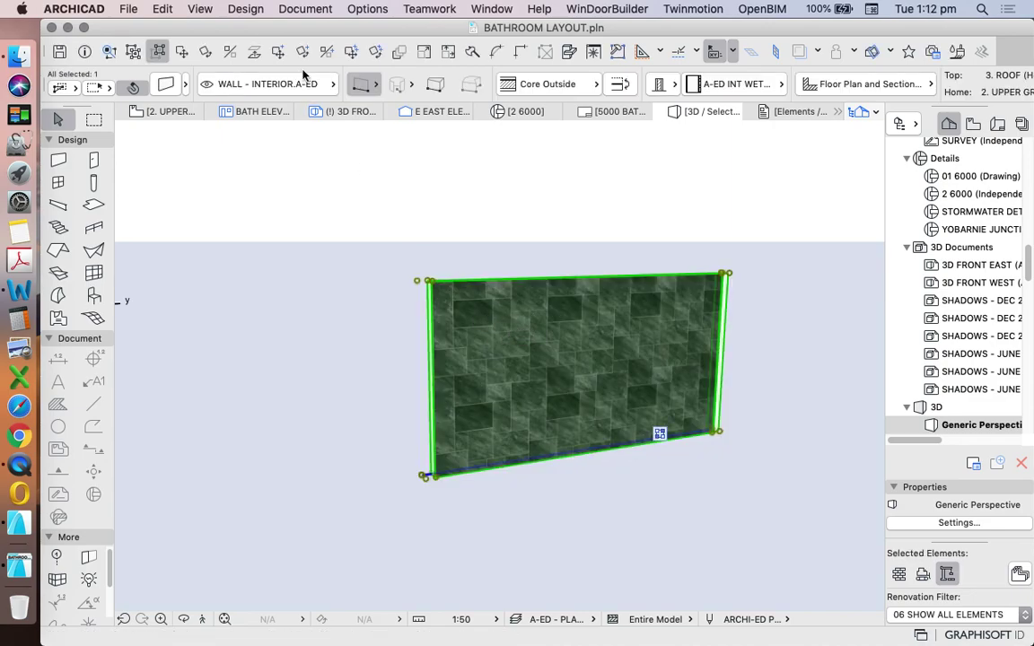
- Switch the 3D view to the Technical Drawing display style
click(199, 9)
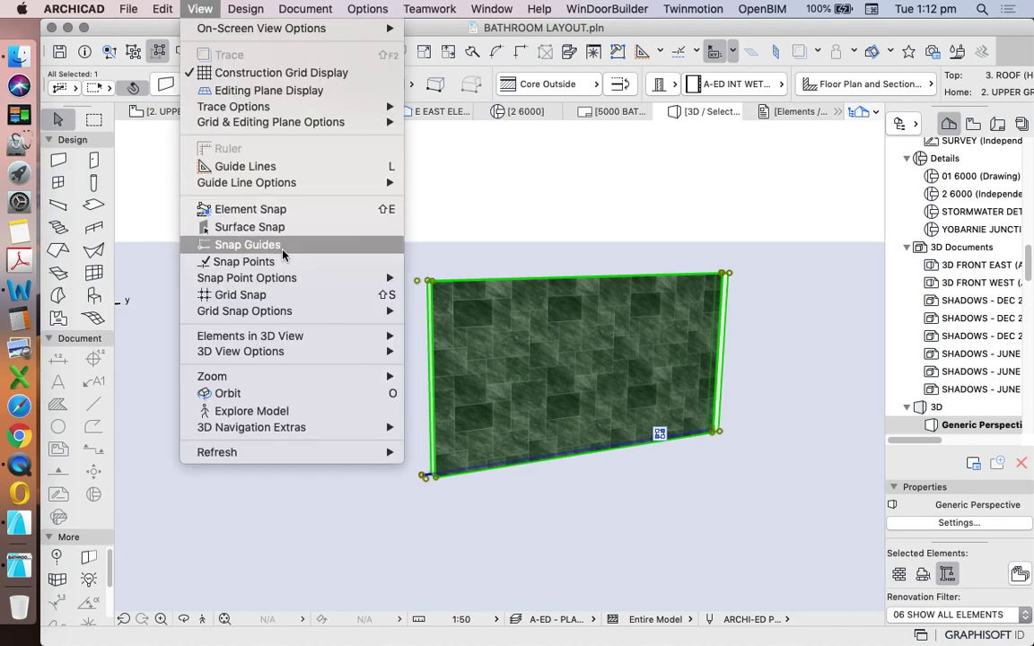
mouse_move(309, 352)
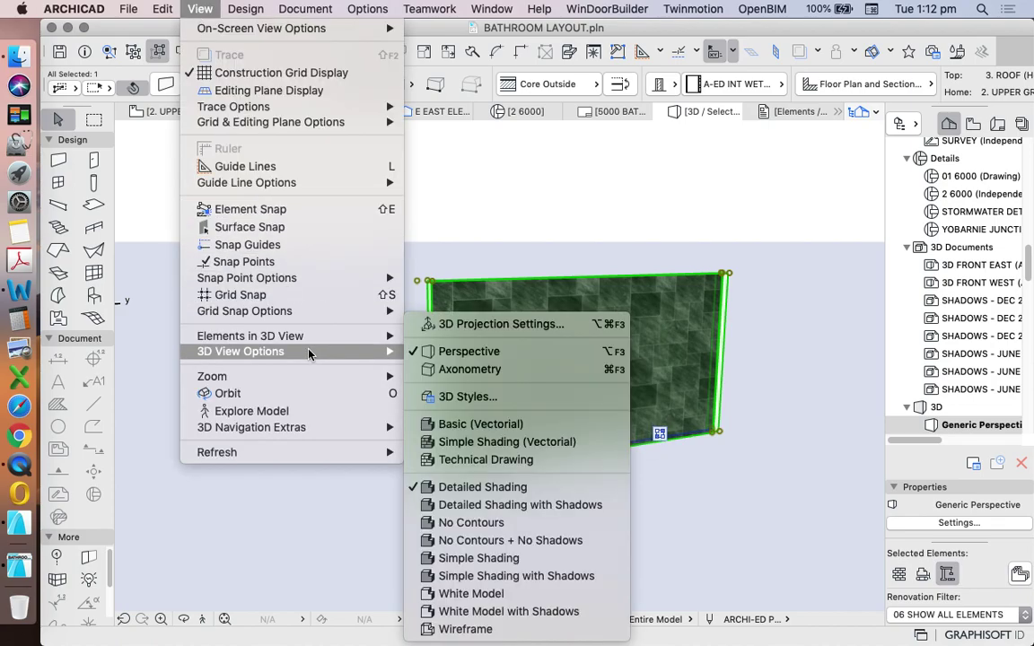
click(489, 463)
- Set the wall's 3D texture origin at its bottom-left corner so the tile grid starts there
key(Escape)
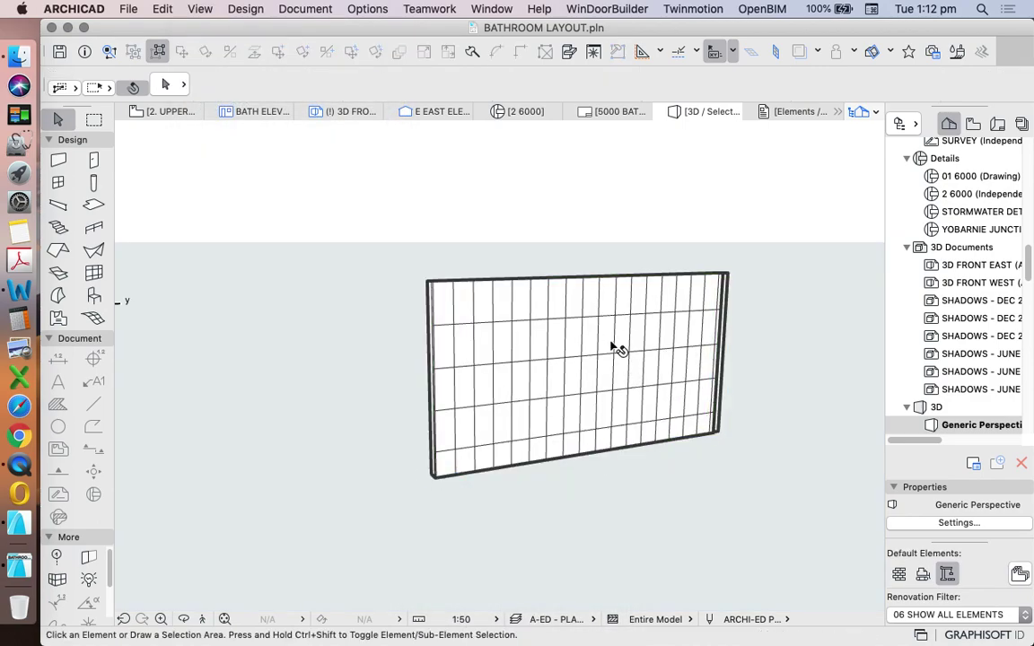
click(558, 370)
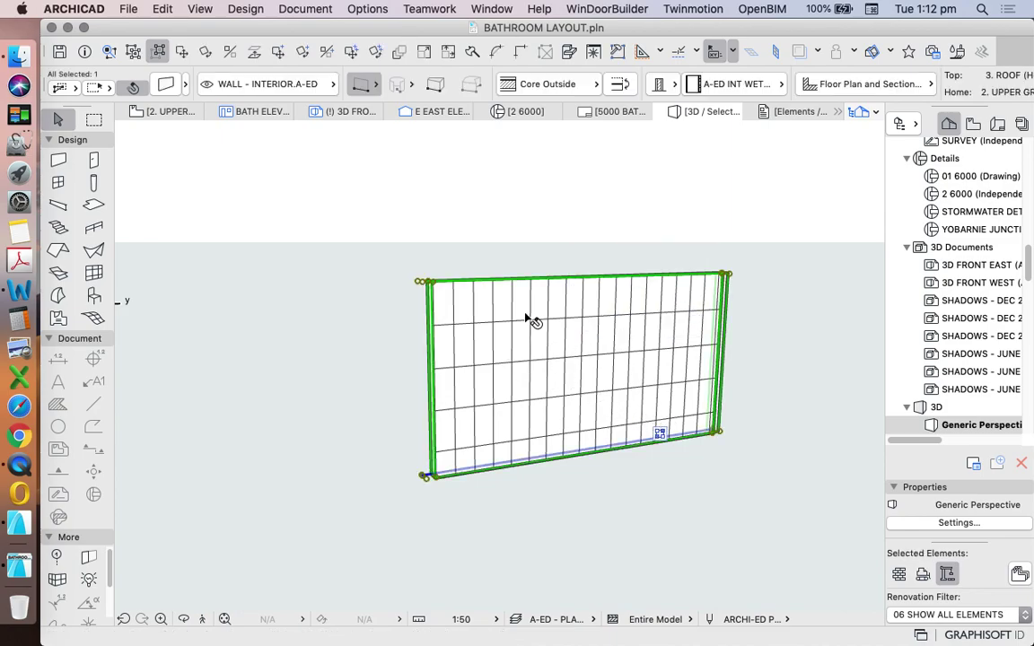
click(252, 9)
mouse_move(296, 9)
mouse_move(403, 244)
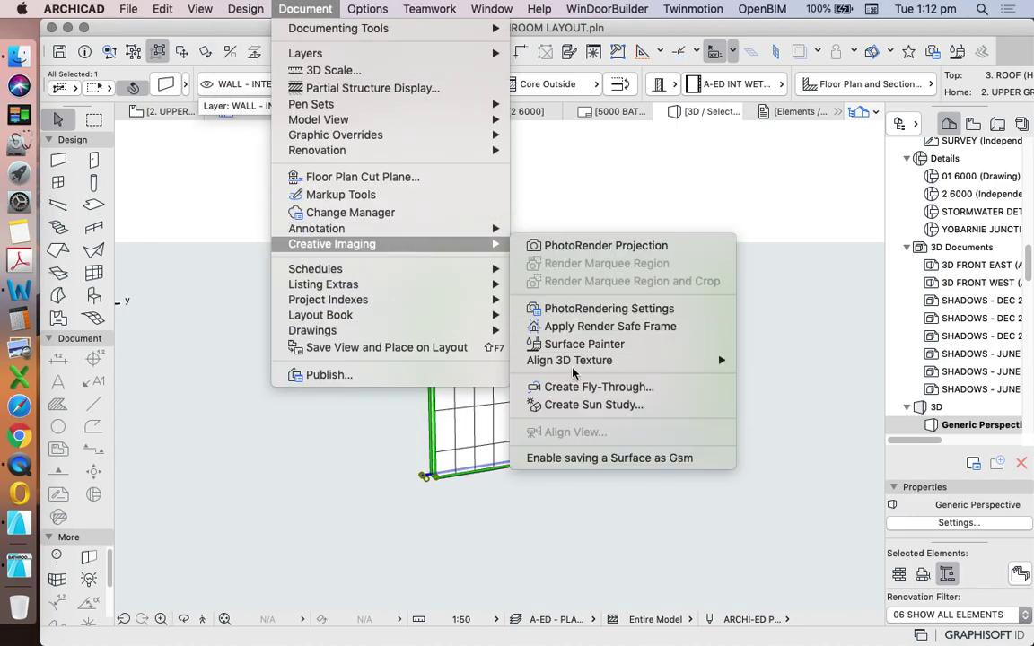
mouse_move(579, 361)
click(778, 361)
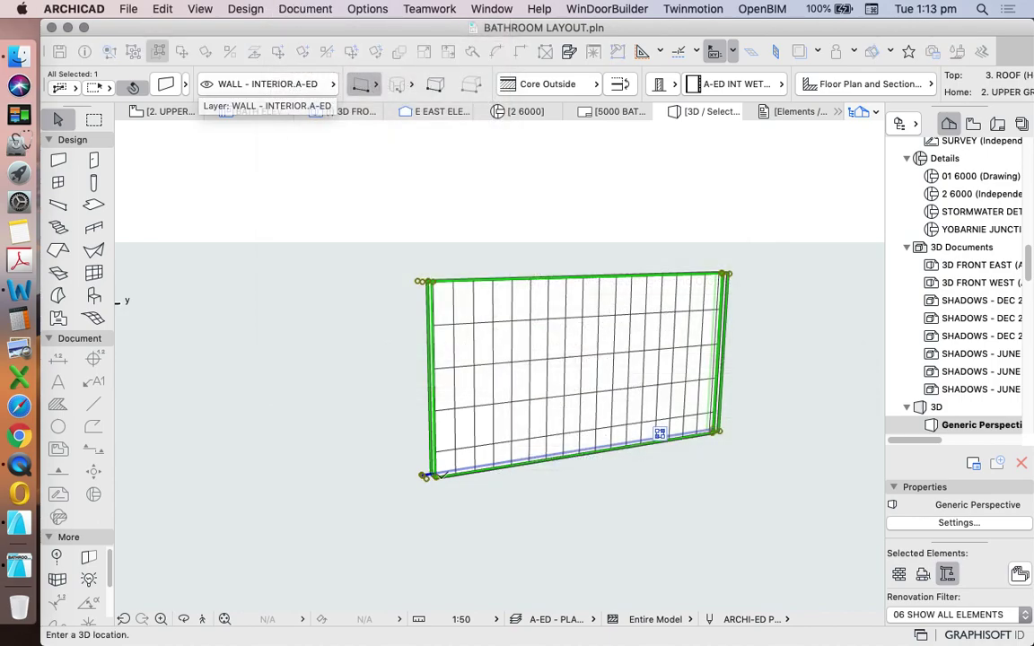
click(424, 477)
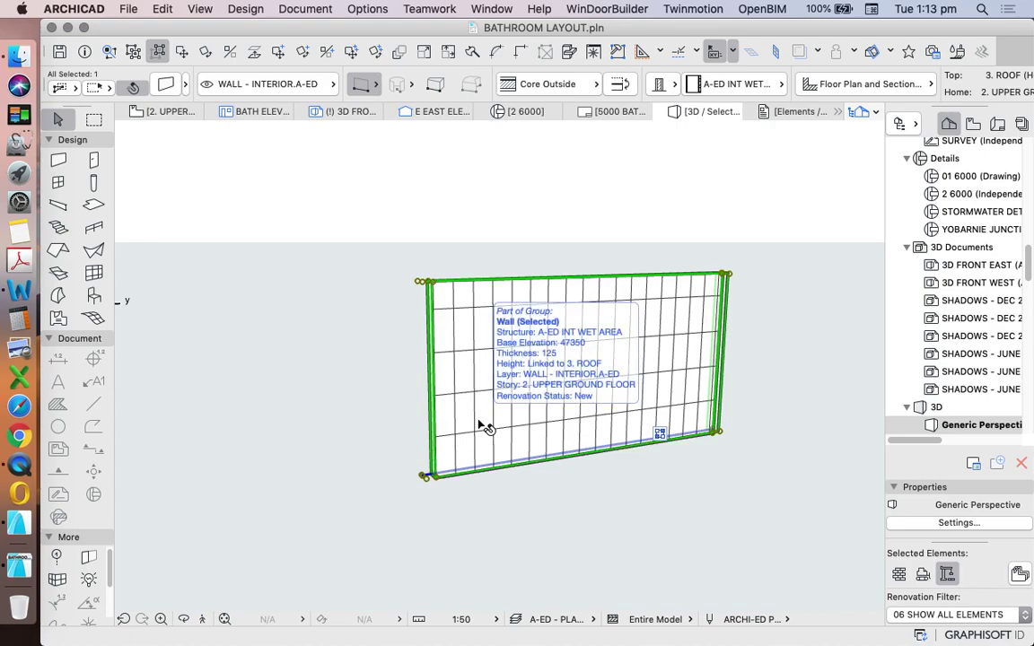
key(Escape)
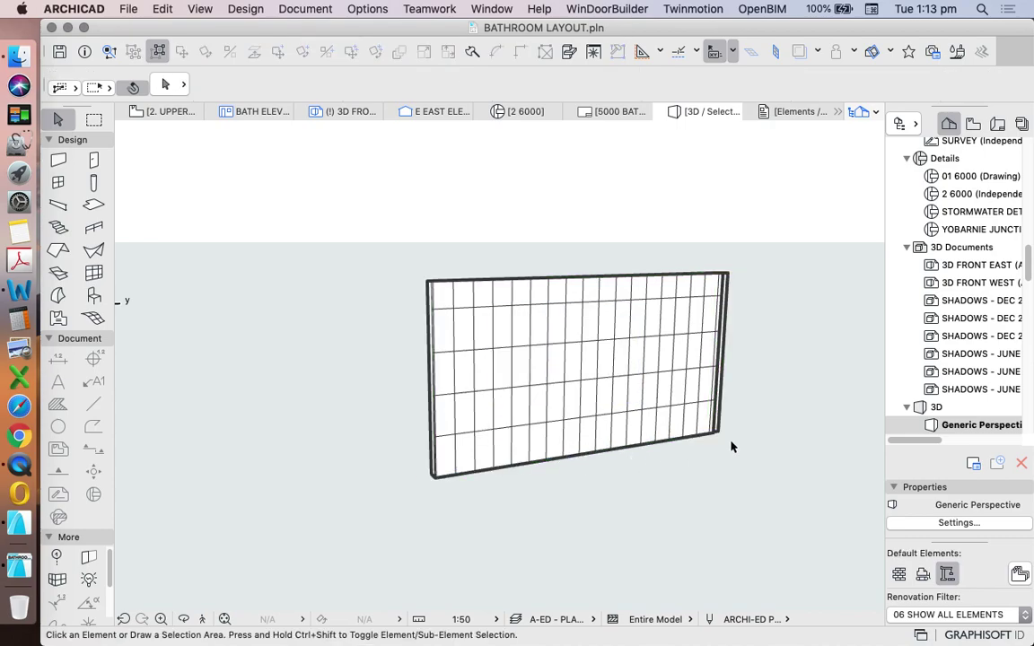
- Open BATH ELEV 06 from the View Map and check the tiled wall above the cabinets
click(973, 122)
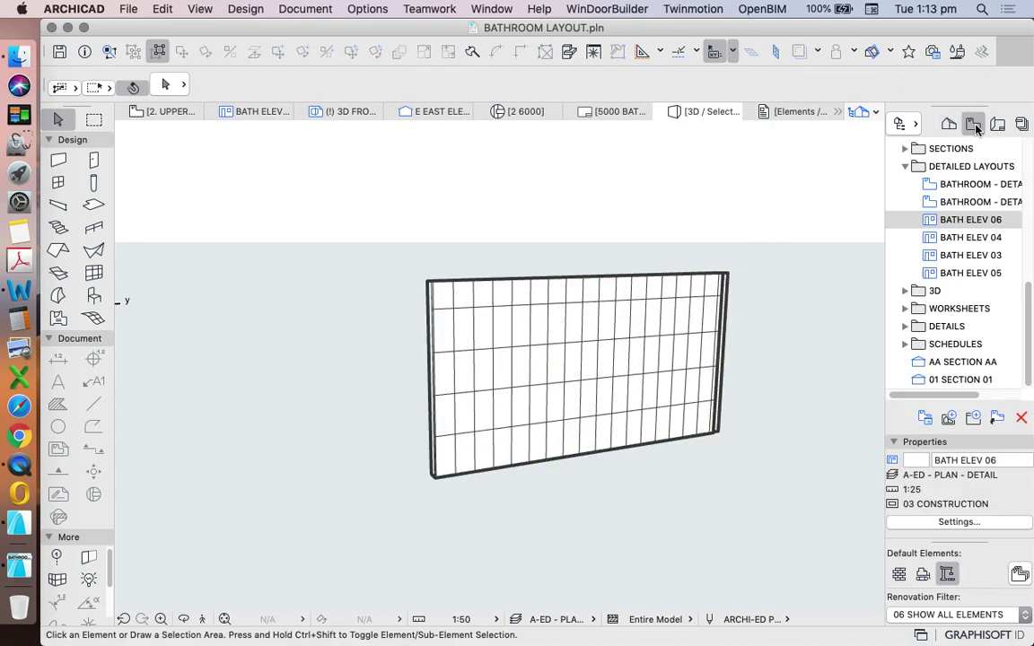
double_click(975, 221)
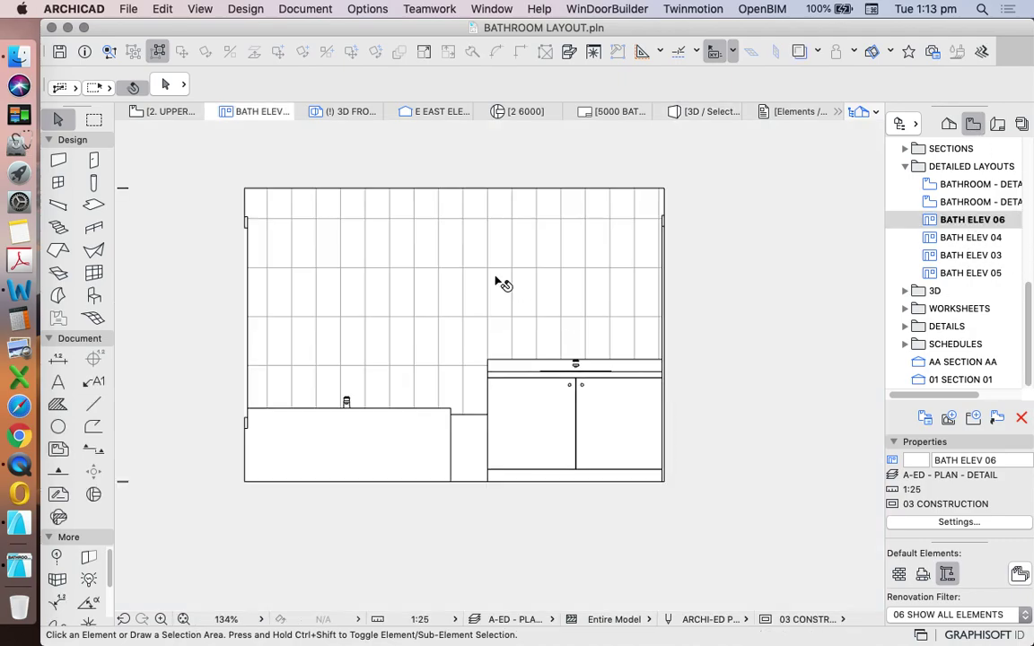
click(385, 267)
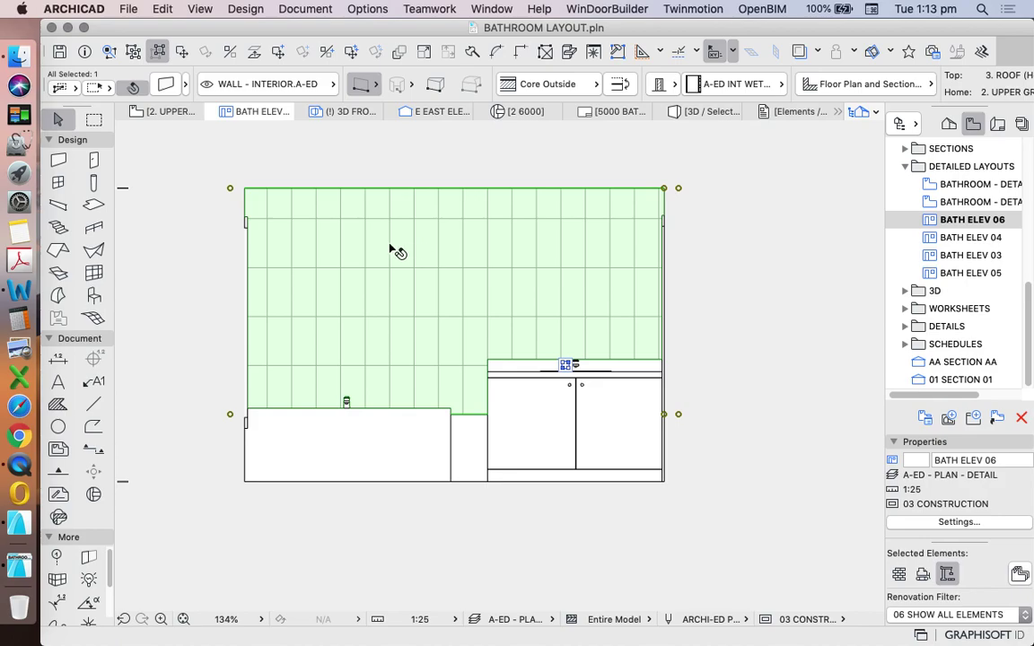
key(Escape)
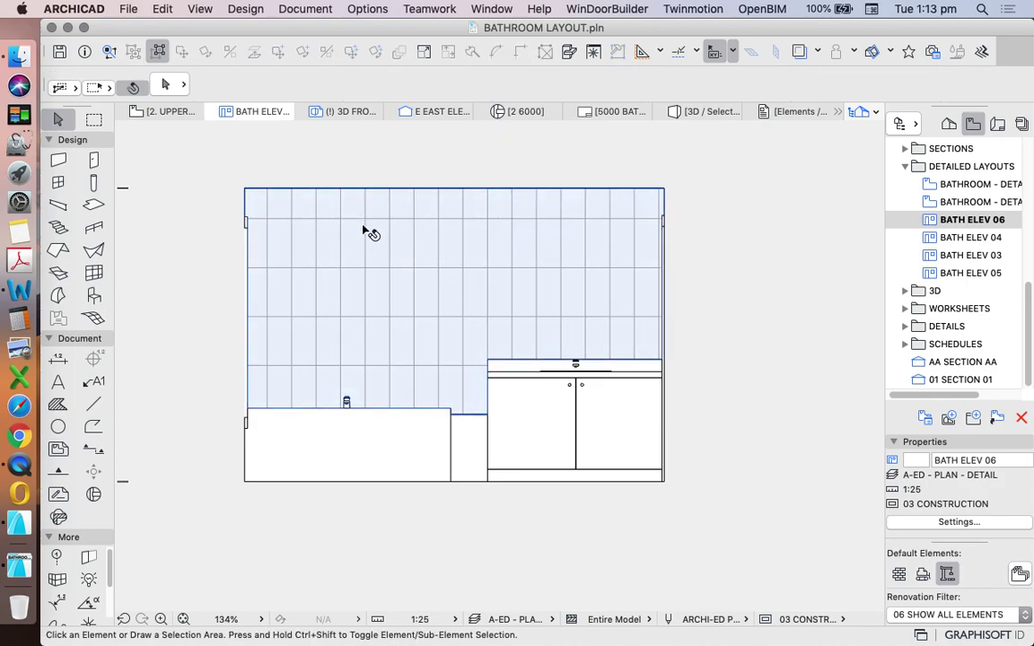
click(361, 228)
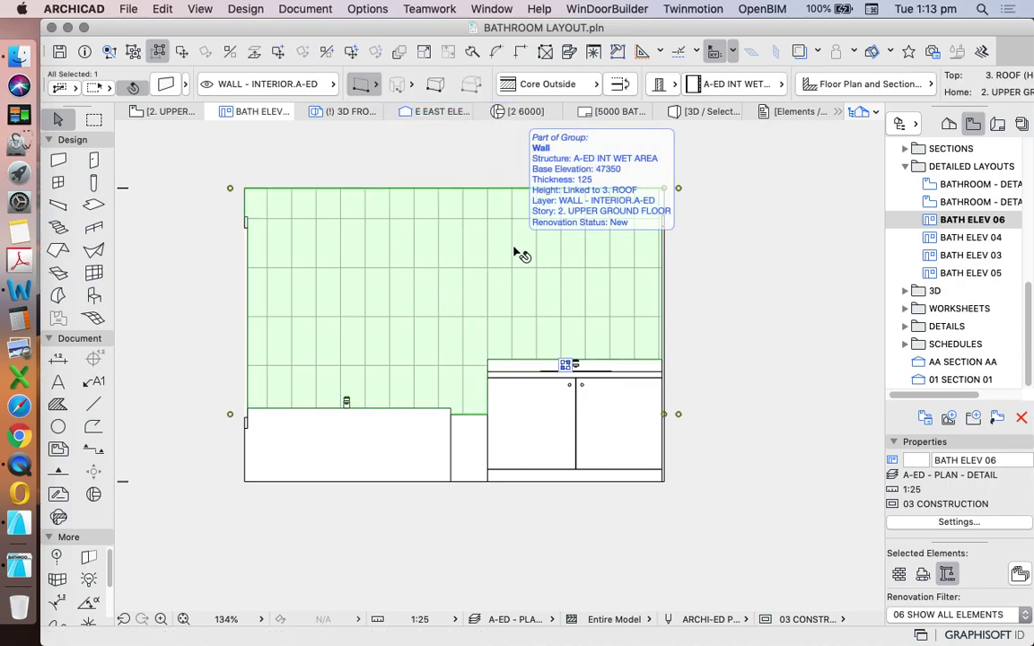
click(761, 369)
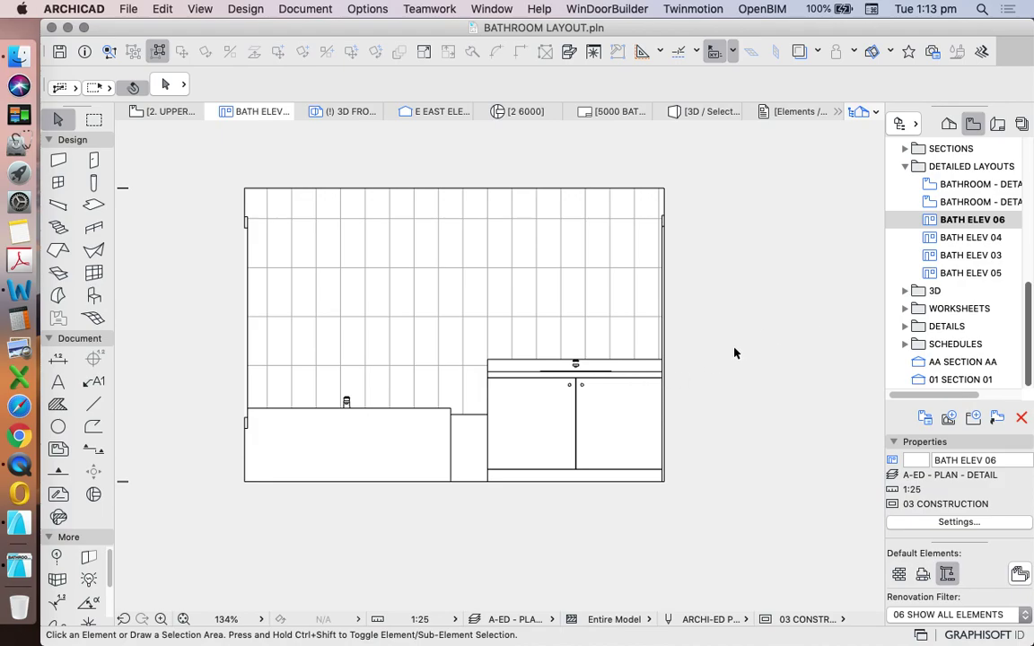
- Untick Vectorial 3D Hatching under Model Display in the Interior Elevation Settings
right_click(965, 221)
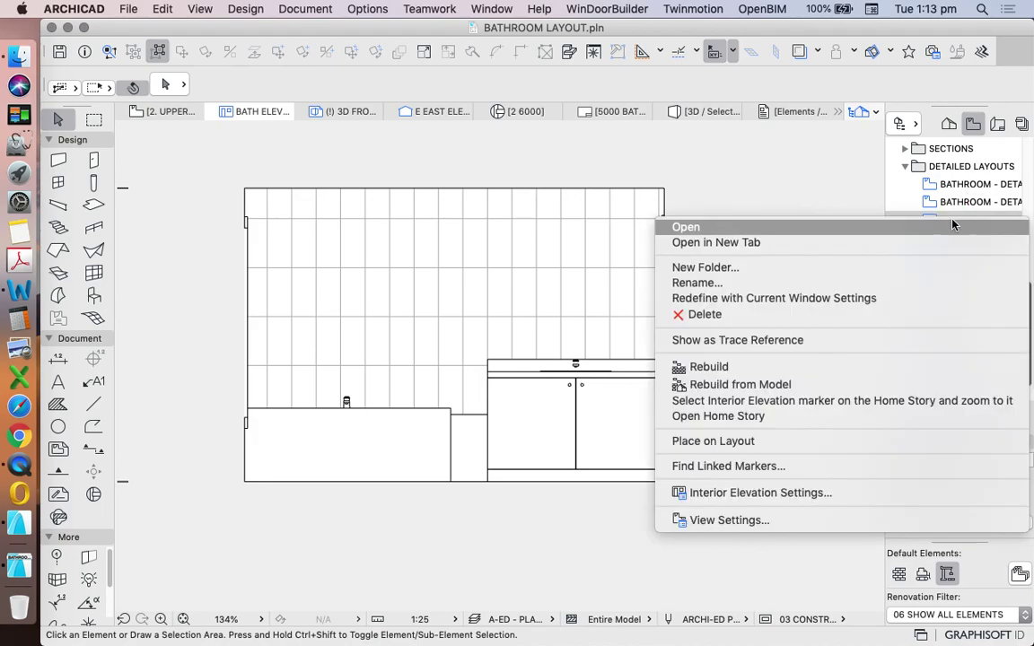
click(794, 523)
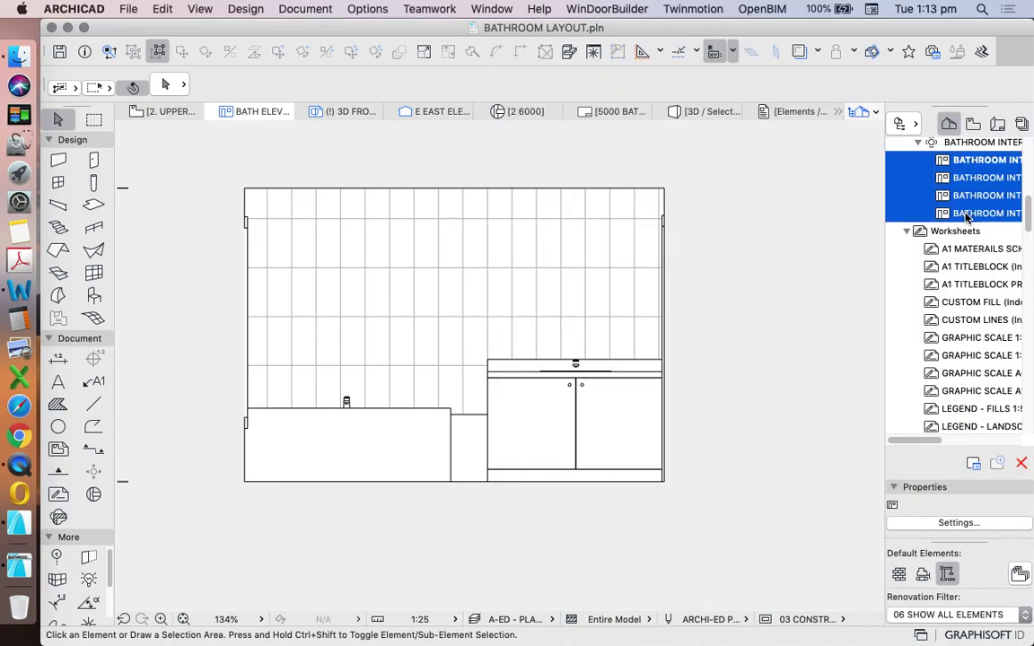
right_click(982, 179)
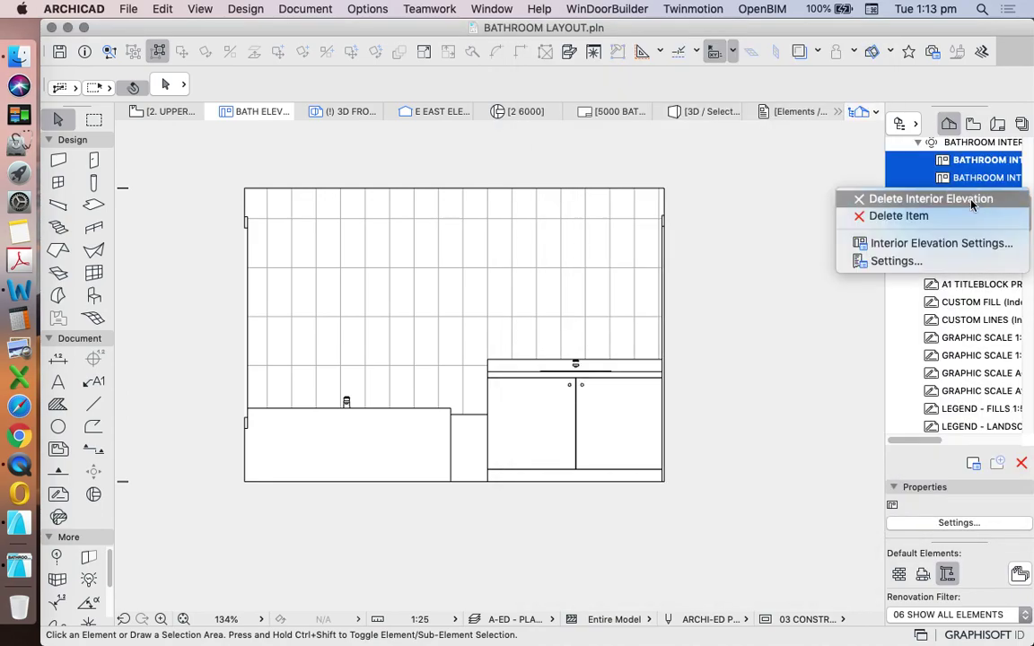
click(942, 243)
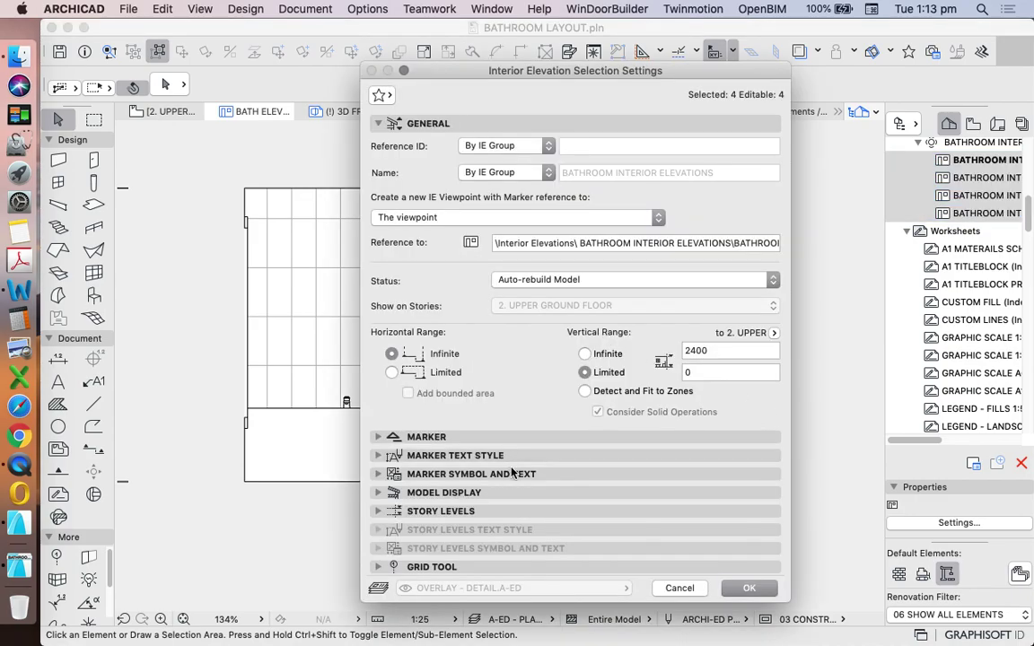
click(453, 493)
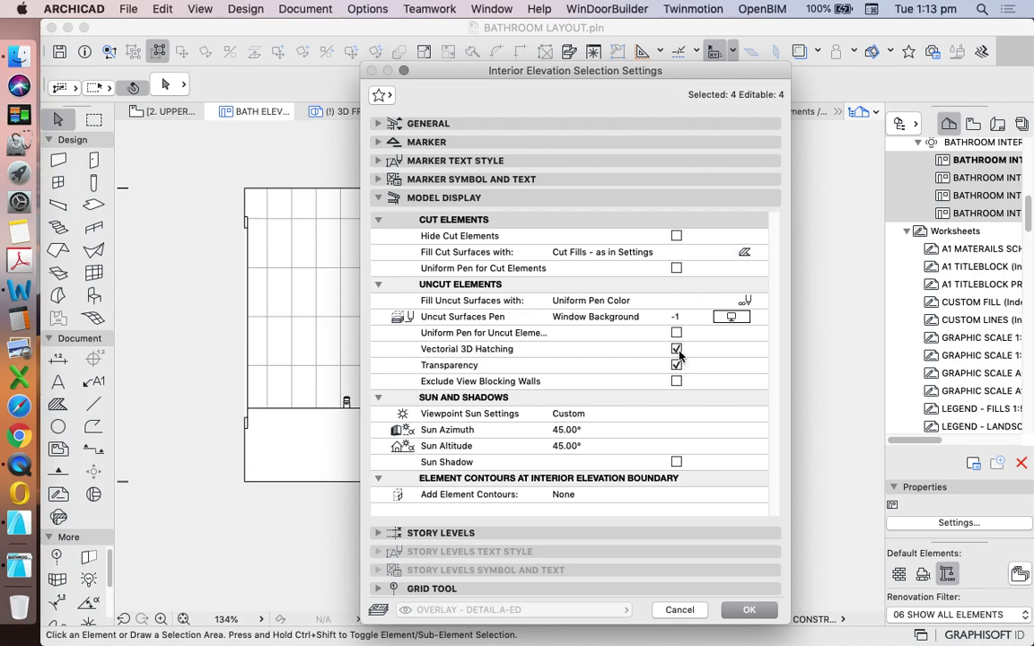
click(676, 349)
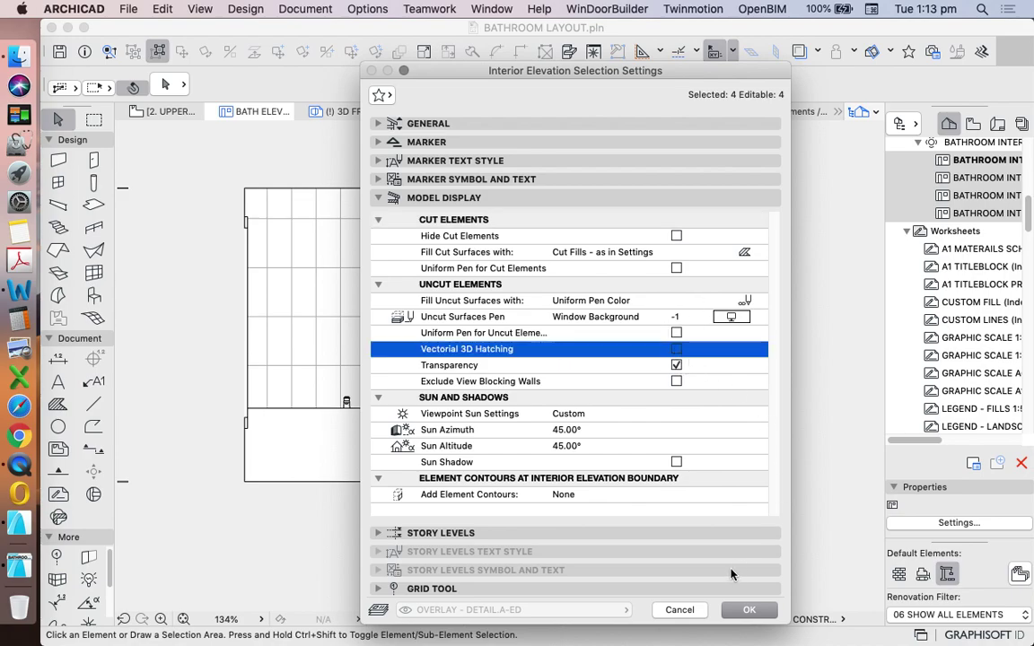
click(746, 614)
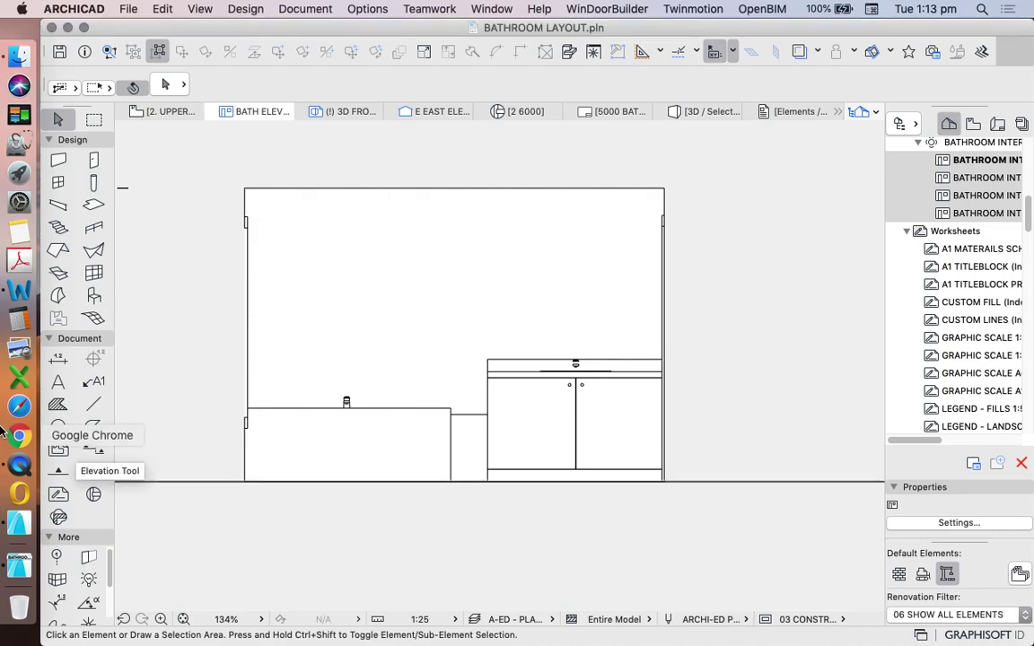
- Draw a rectangular A-ED TILE 200 X 400 fill from the elevation's bottom-left to top-right corner
click(58, 406)
click(574, 83)
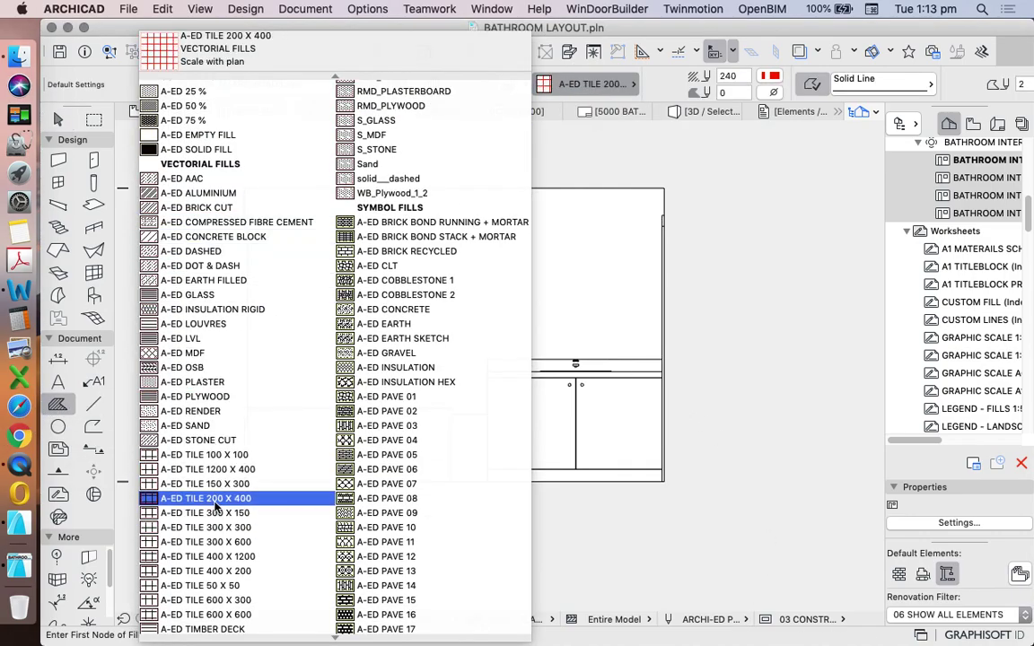
click(269, 497)
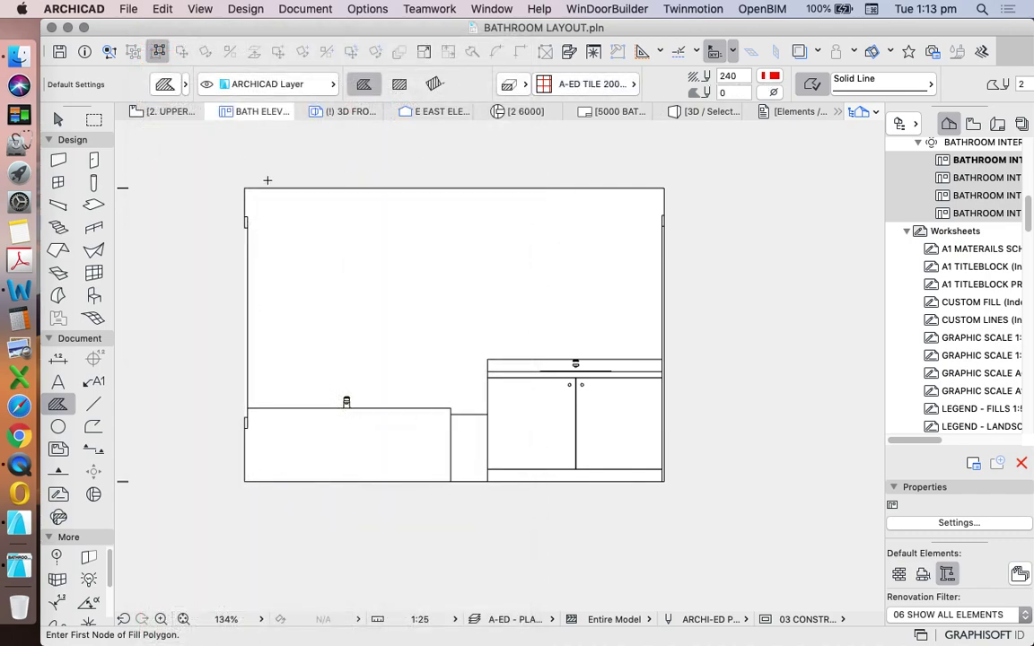
click(399, 83)
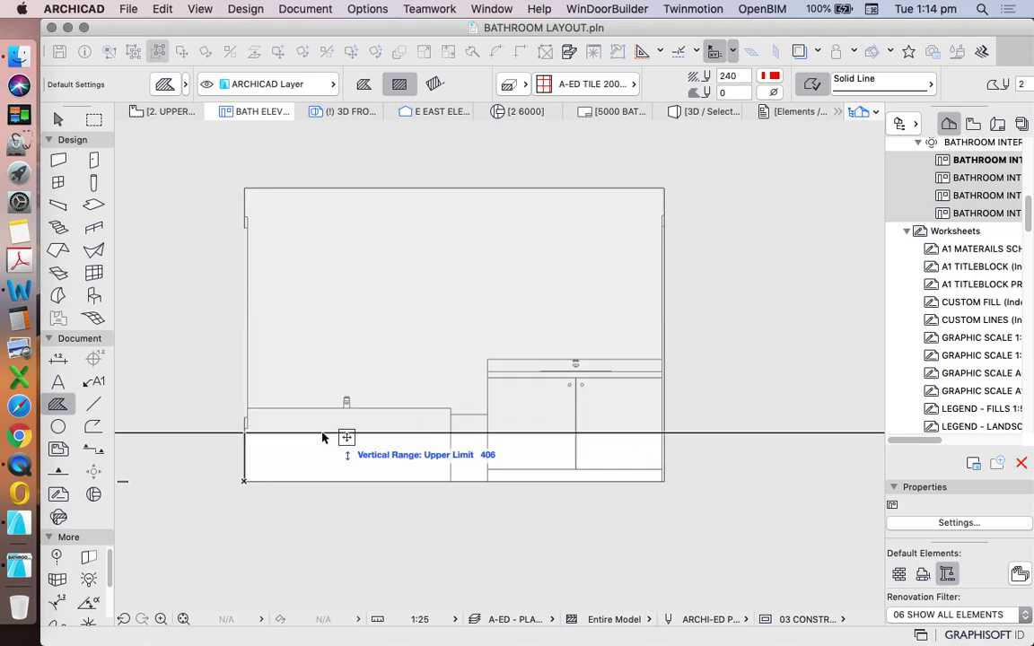
click(246, 480)
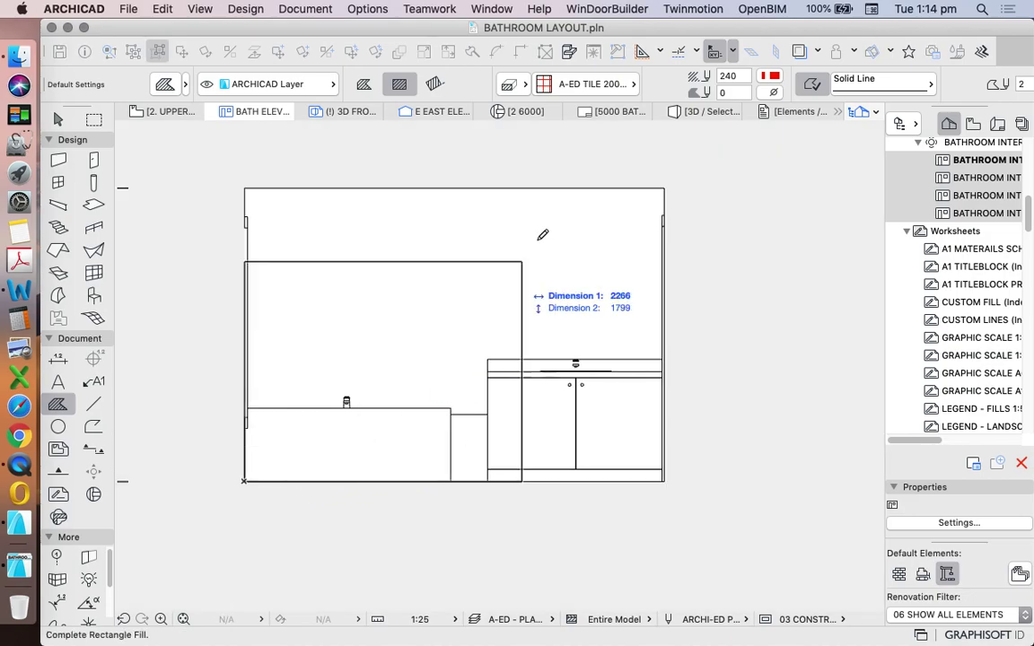
click(664, 189)
- Send the tile fill to the back, then bring it forward so its grid shows
key(Escape)
click(518, 292)
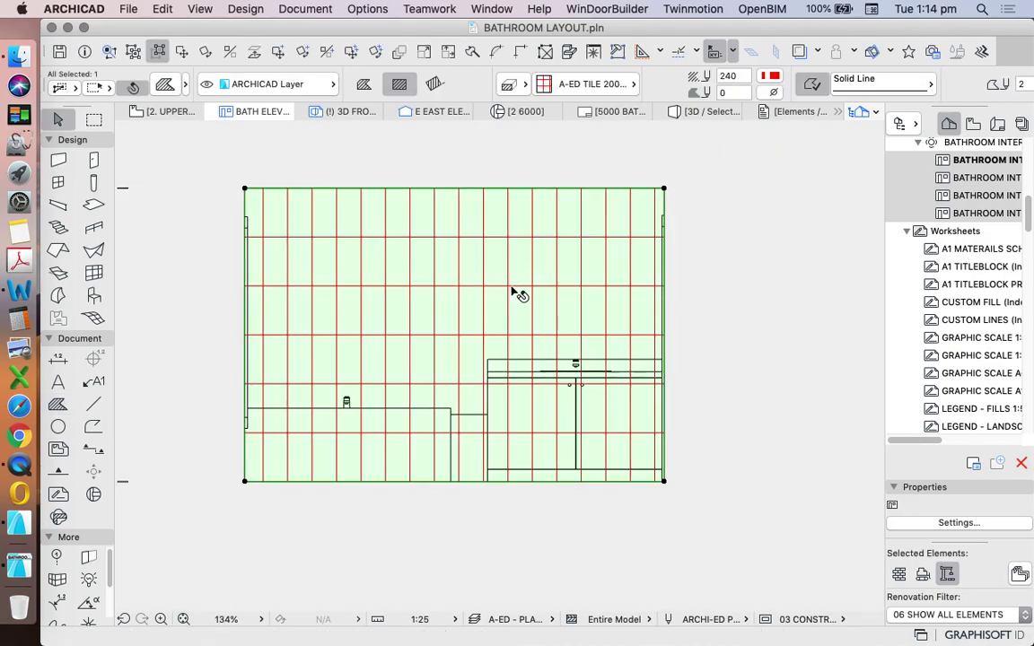
right_click(504, 284)
mouse_move(648, 434)
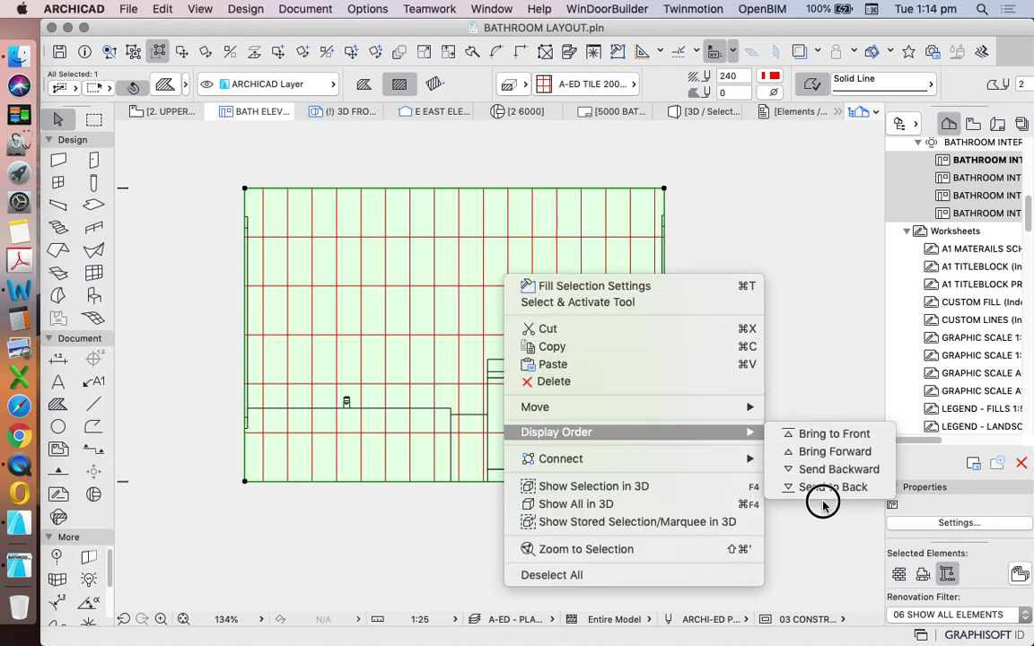
click(832, 486)
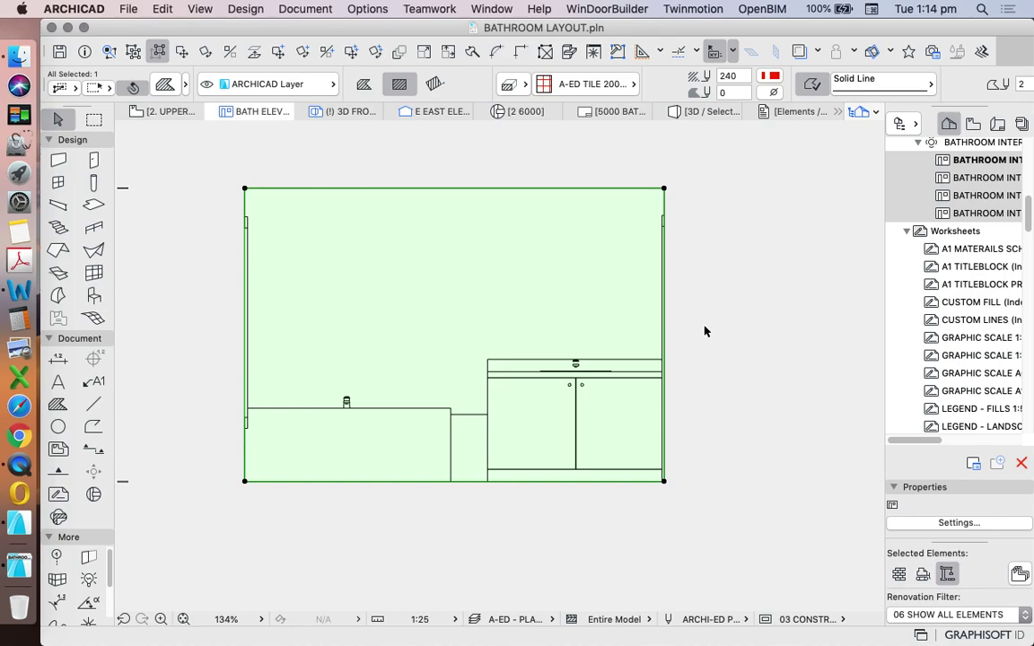
right_click(627, 298)
mouse_move(738, 437)
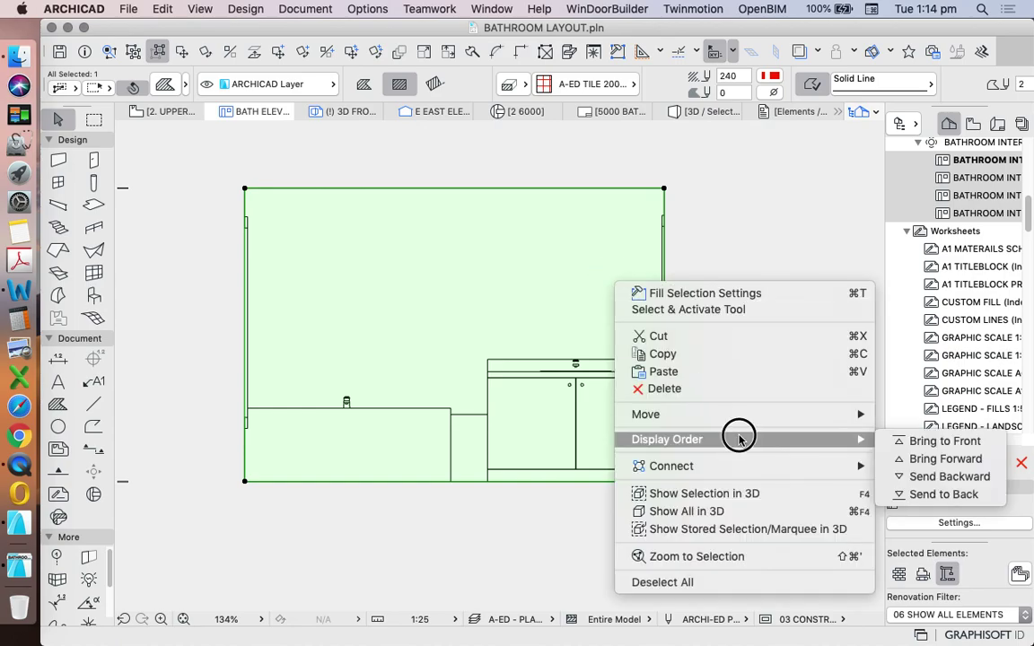
click(945, 460)
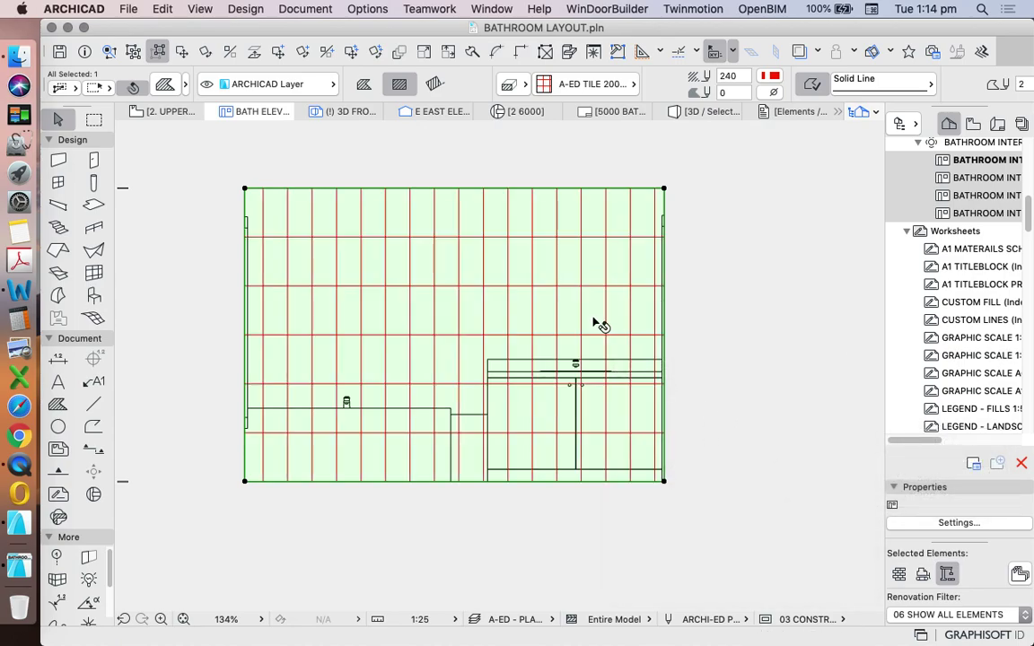
click(701, 314)
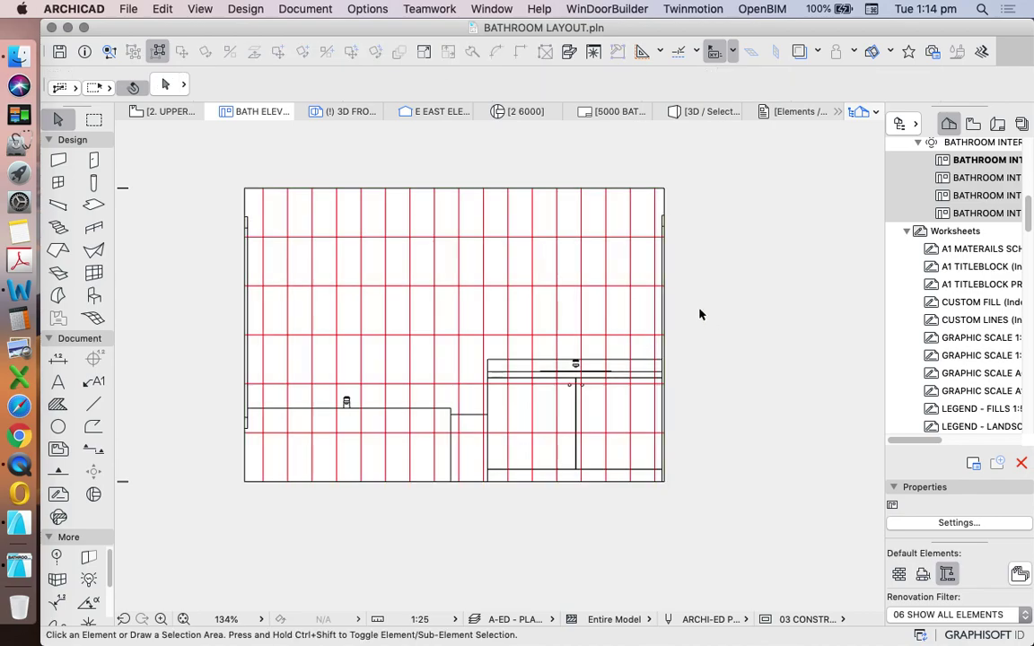
- Review the Interior Elevation Settings, including Exclude View Blocking Walls, and confirm them
right_click(966, 166)
click(962, 213)
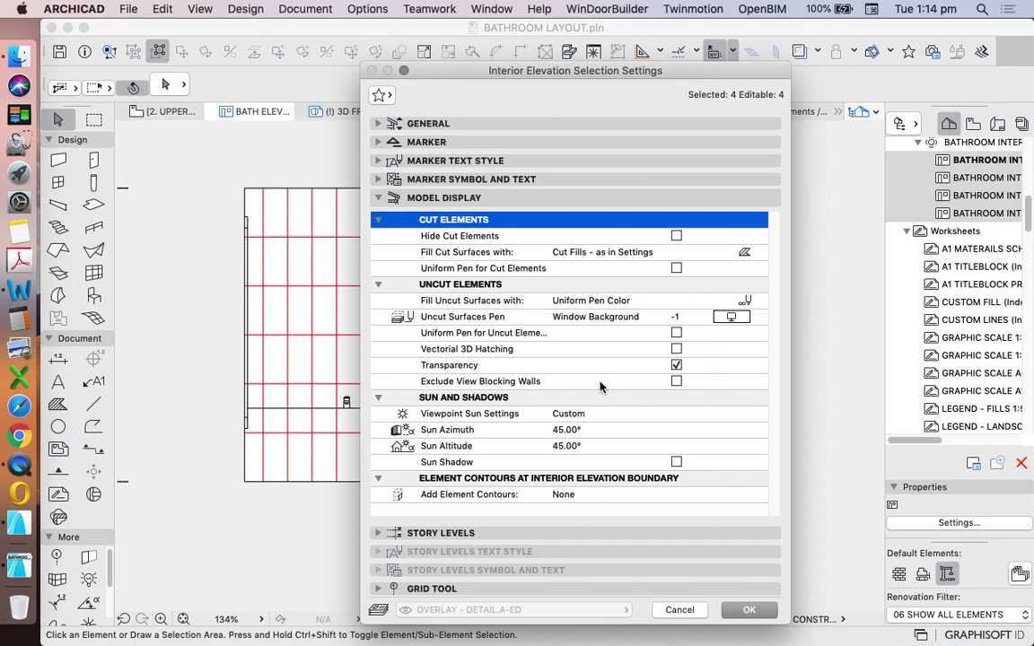
click(676, 382)
click(737, 616)
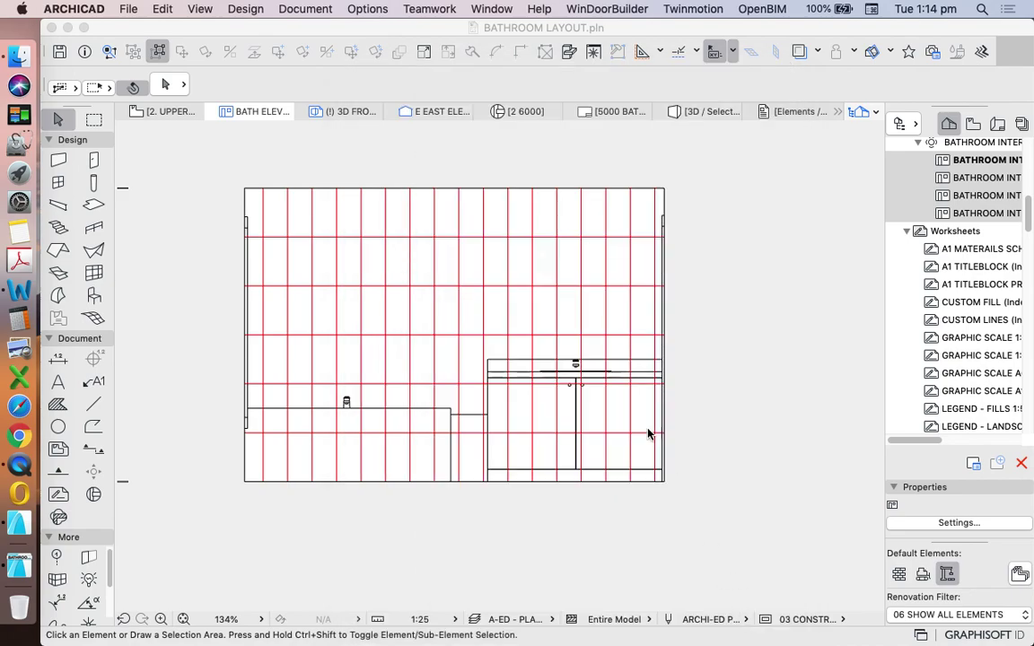
- Send the tile fill to the back behind the elevation drawing
click(559, 287)
right_click(560, 291)
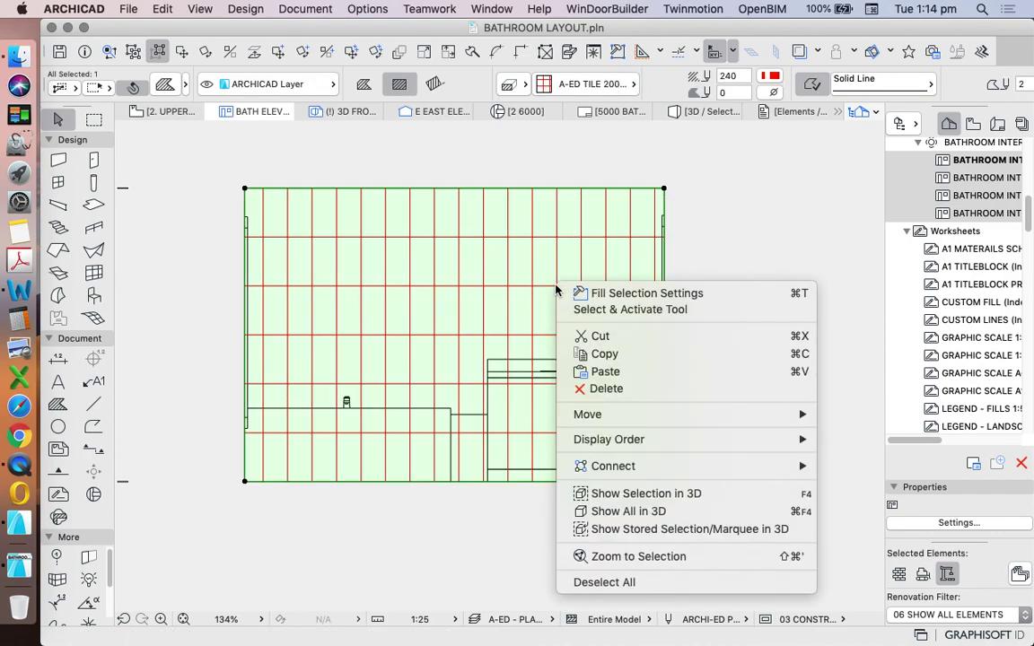
mouse_move(619, 438)
click(902, 493)
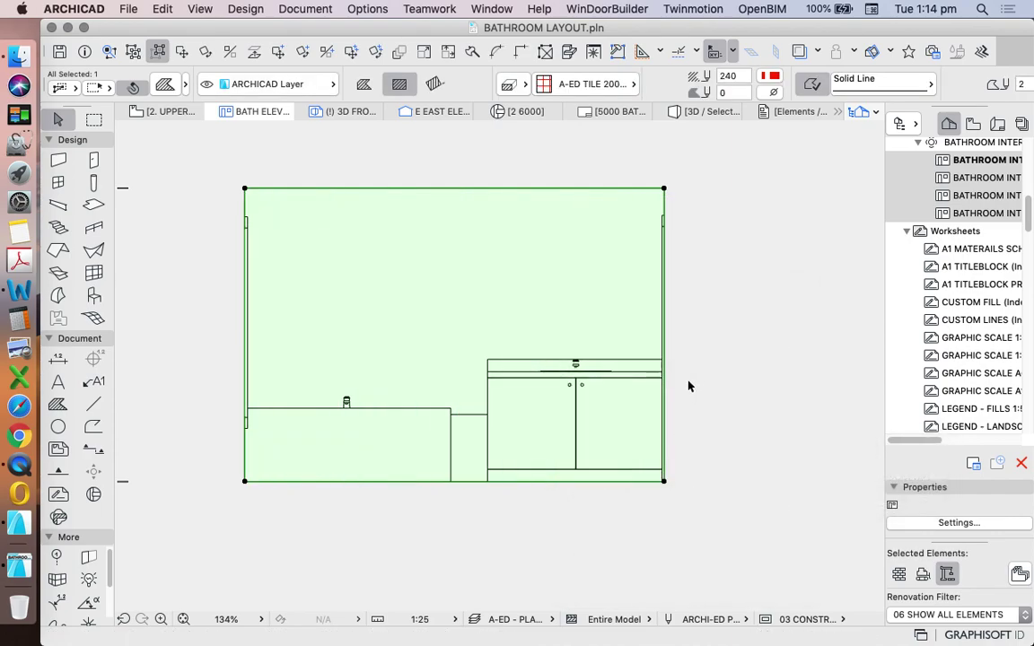
key(Escape)
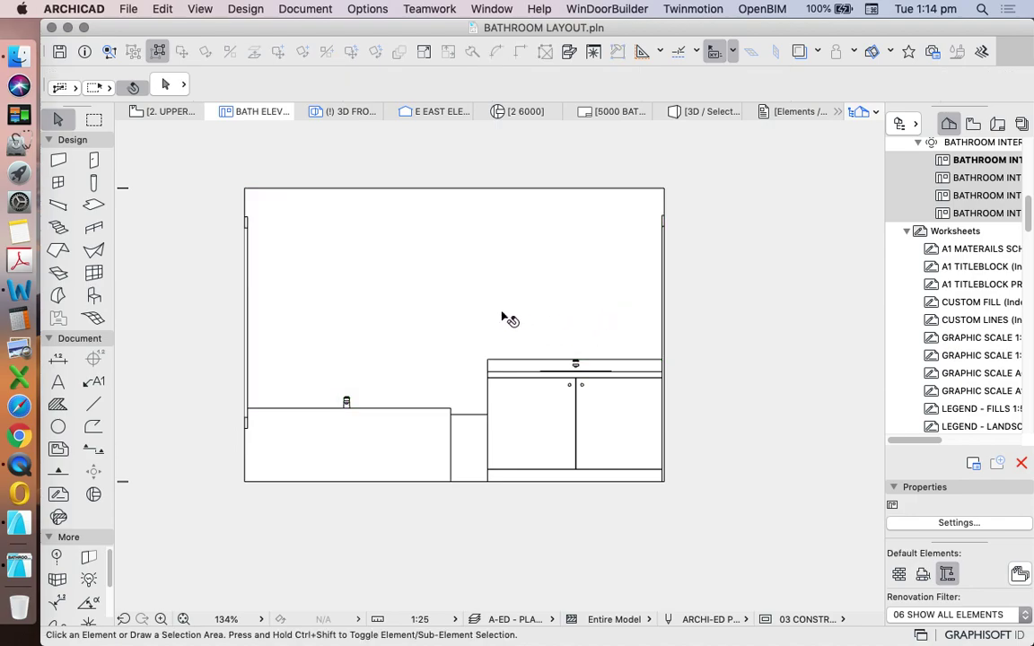
- Reselect the hidden tile fill under the wall by cycling the selection with Tab
click(477, 321)
key(Escape)
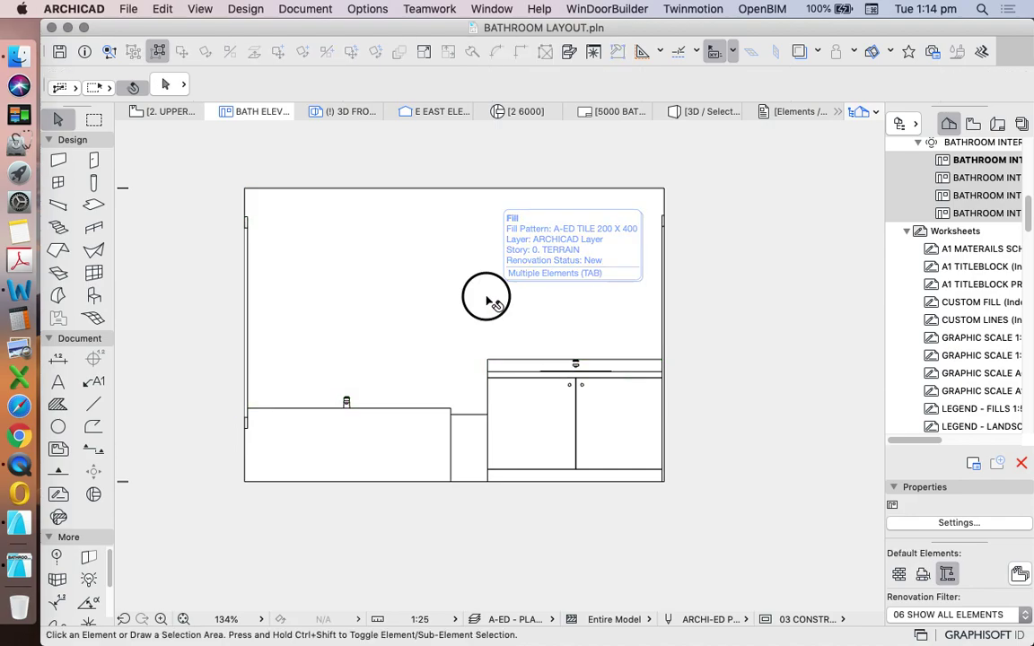
click(491, 302)
key(Escape)
key(Tab)
key(Tab)
click(491, 302)
right_click(490, 289)
mouse_move(664, 442)
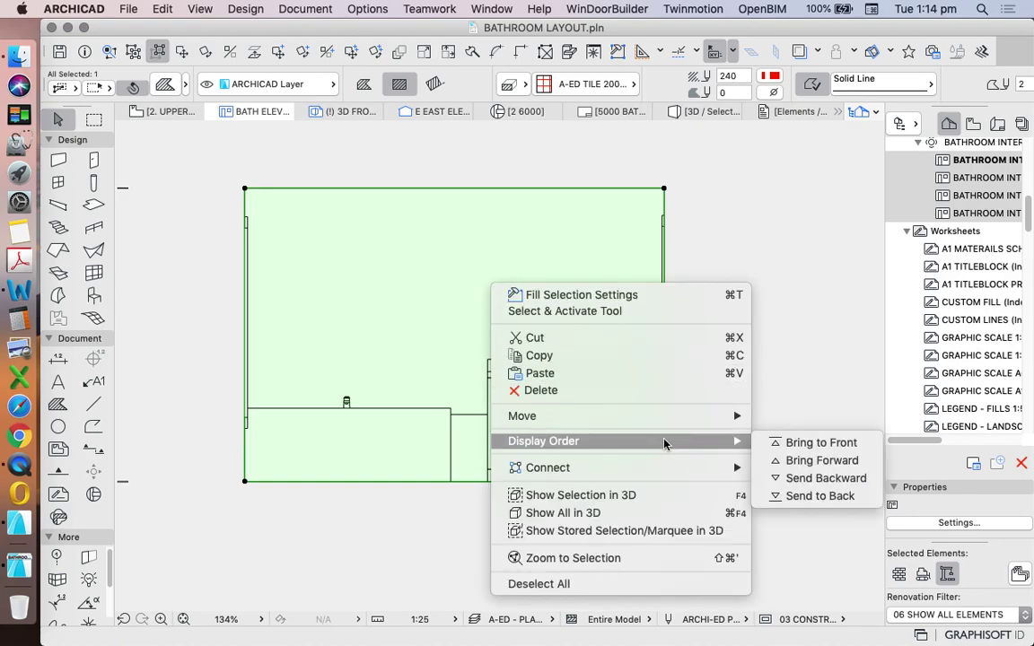
- Bring the tile fill forward in front of the elevation again
click(796, 460)
scroll(508, 470, up, 3)
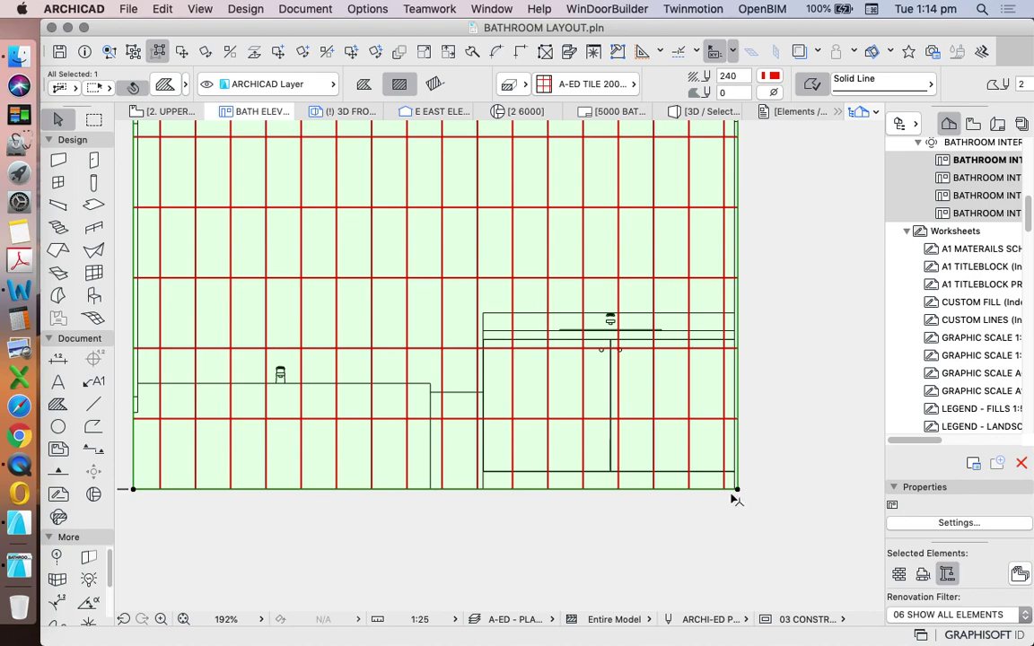
scroll(727, 484, down, 1)
- Cut a rectangle out of the fill around the right vanity cabinet
click(727, 485)
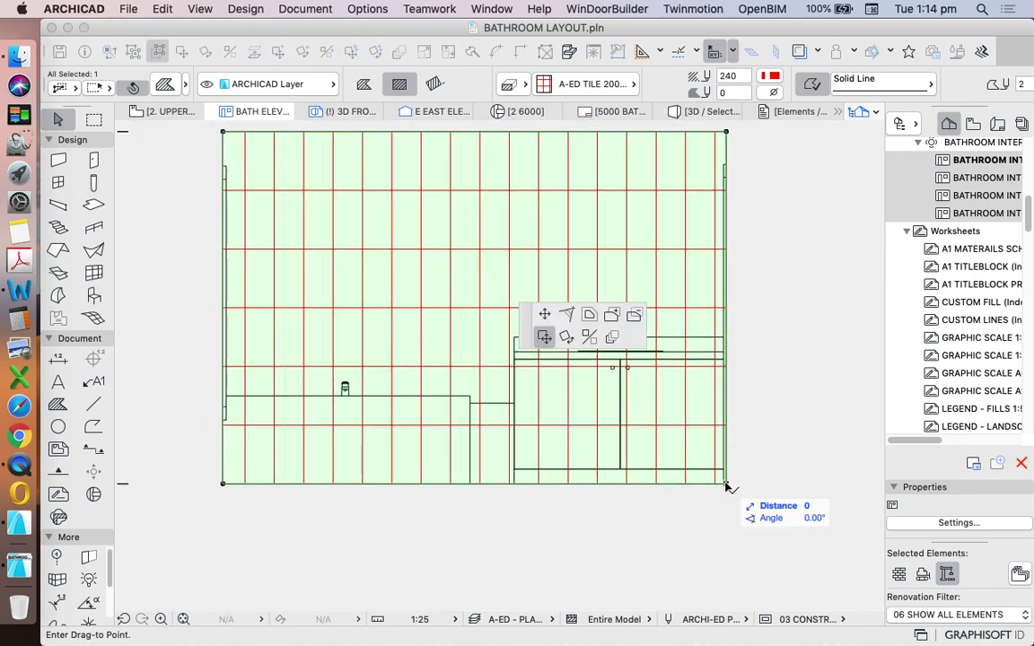
click(633, 317)
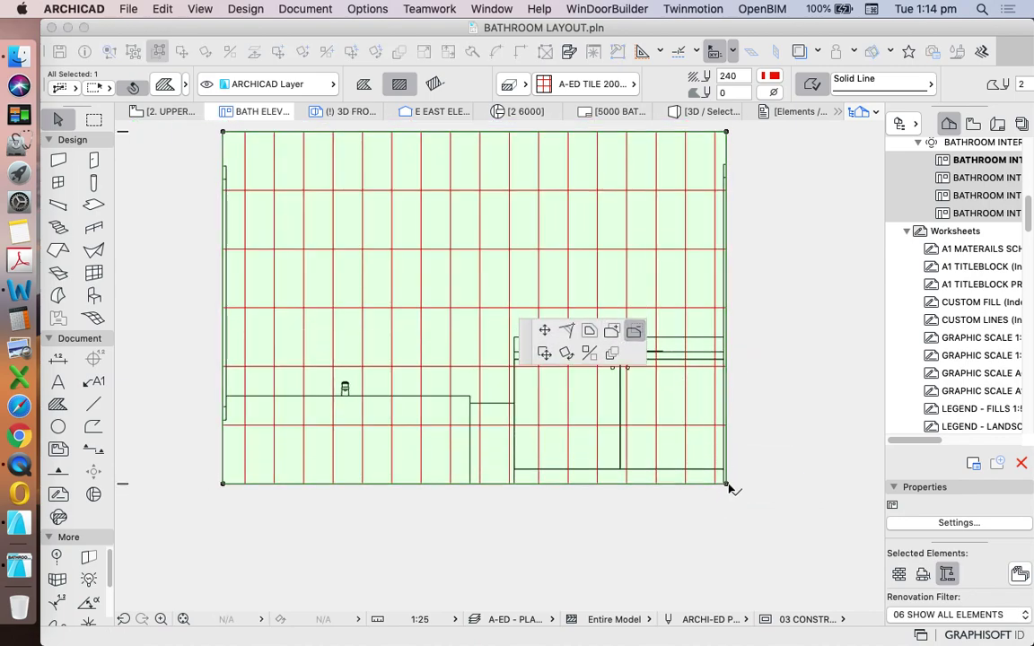
click(726, 483)
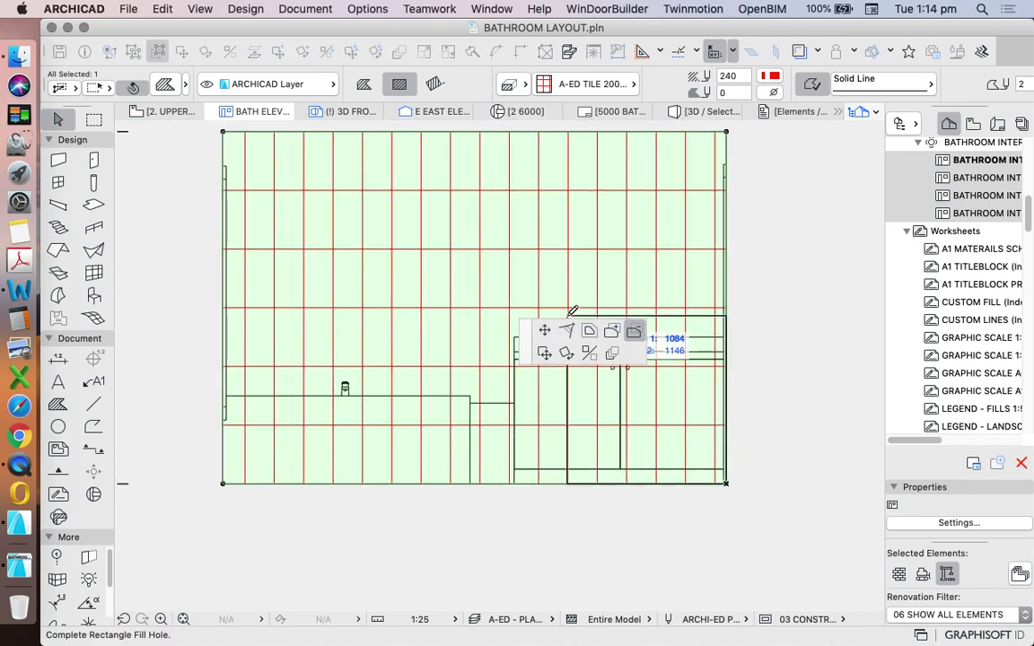
click(513, 337)
- Subtract a rectangle from the fill over the left bench
click(521, 388)
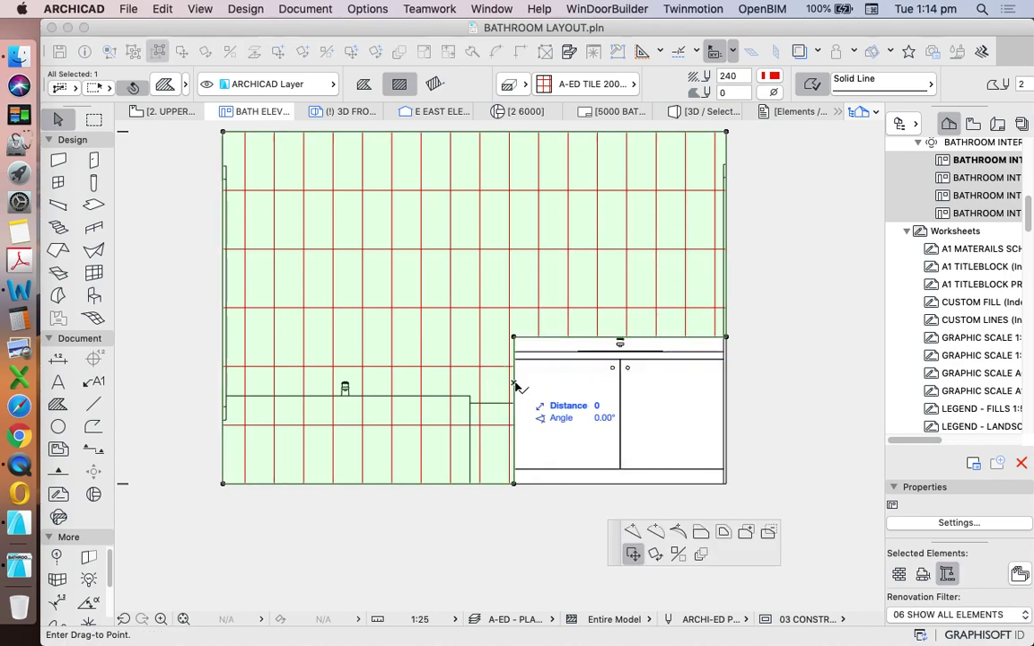
click(743, 527)
click(470, 484)
click(222, 396)
click(603, 352)
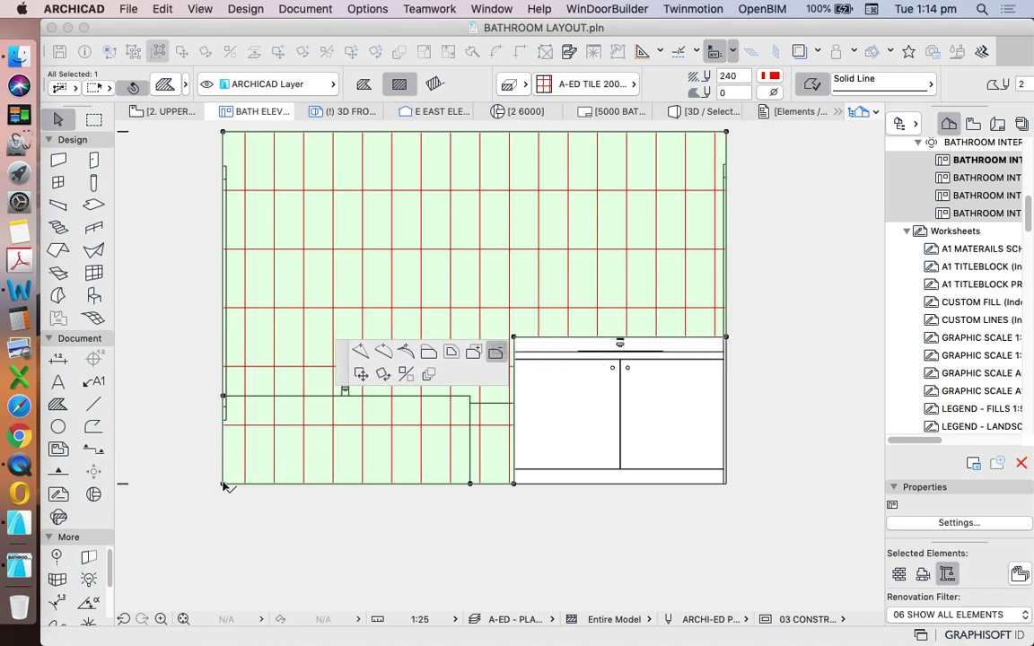
click(224, 486)
click(470, 396)
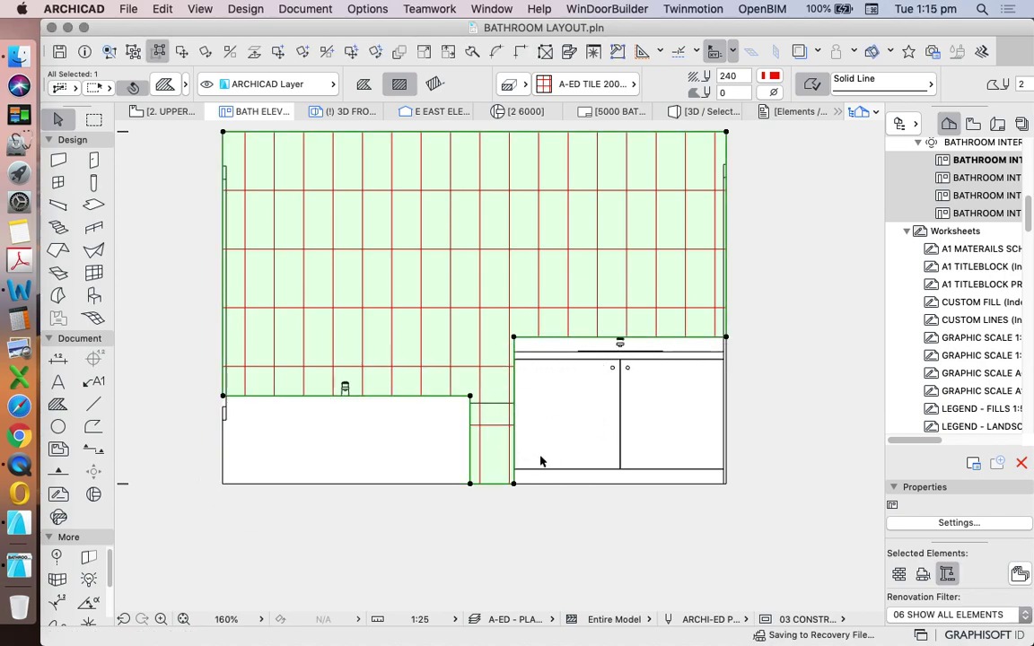
- Offset the fill's bottom edge up between the bench and the cabinet
click(488, 484)
click(676, 342)
click(516, 398)
key(Escape)
- Change the 200x400 tile fill's line pen from red to a light grey pen
scroll(560, 354, down, 5)
click(557, 359)
click(769, 76)
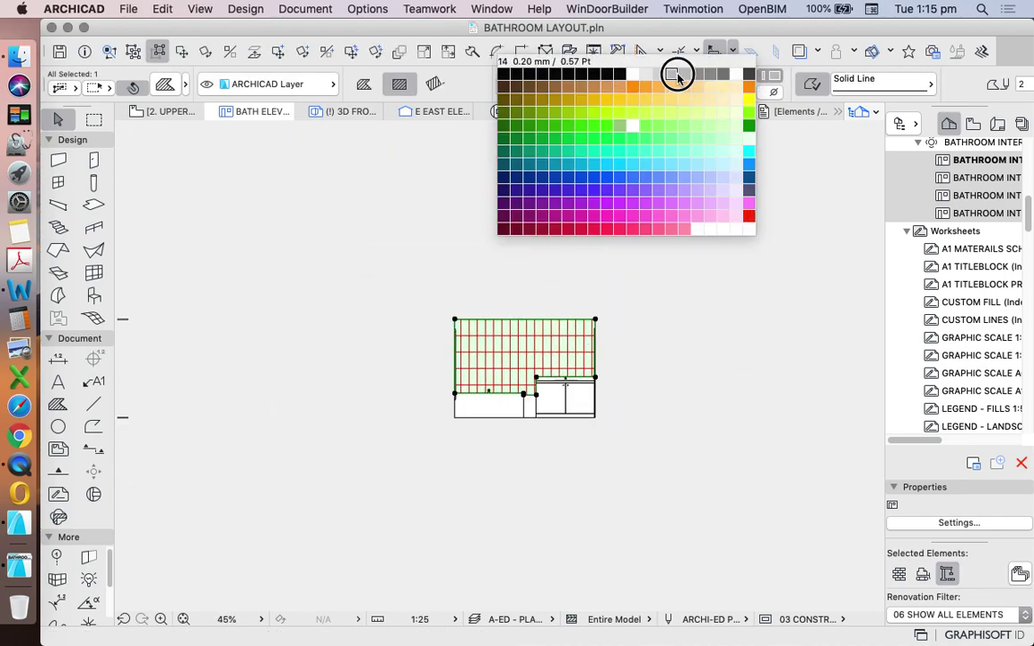
click(628, 74)
key(Escape)
- Reselect the tile fill to confirm its faint grey grid, then deselect it
scroll(592, 269, up, 5)
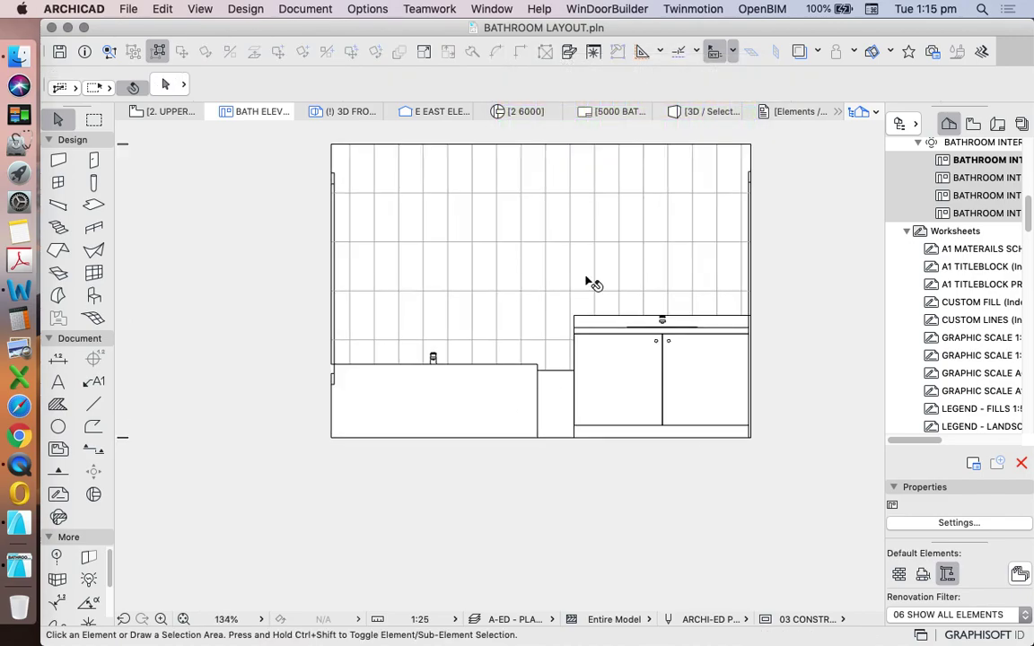
click(592, 269)
scroll(628, 305, down, 4)
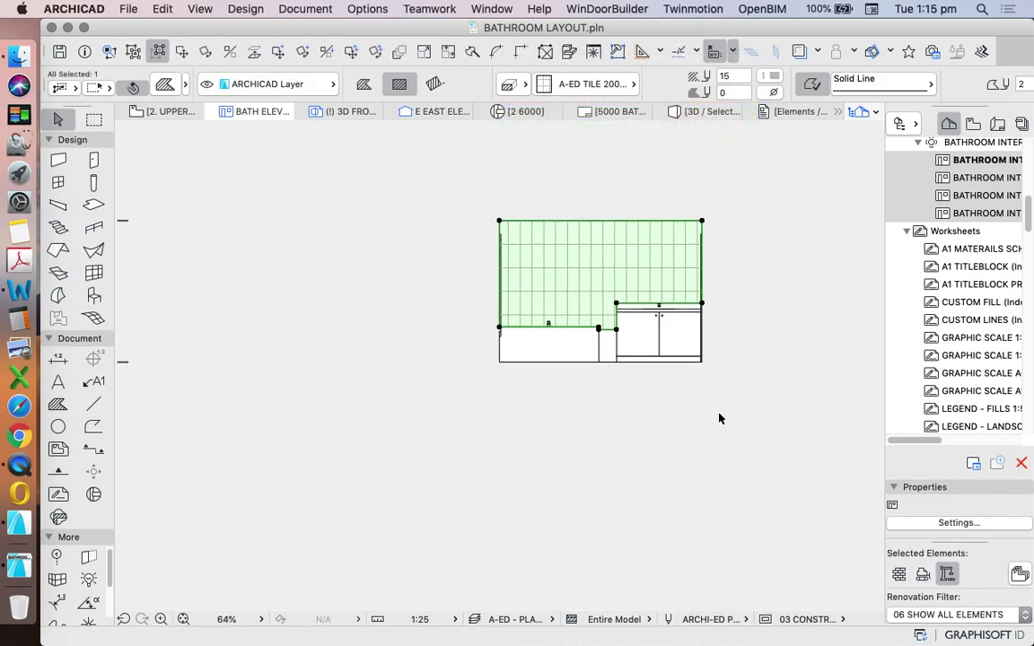
key(Escape)
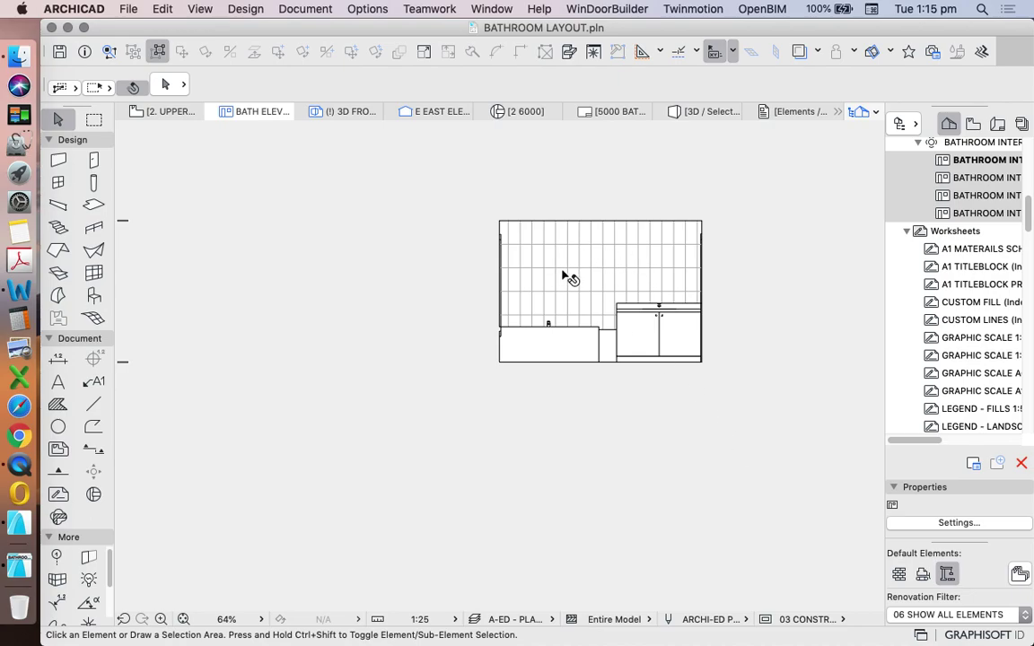
click(666, 269)
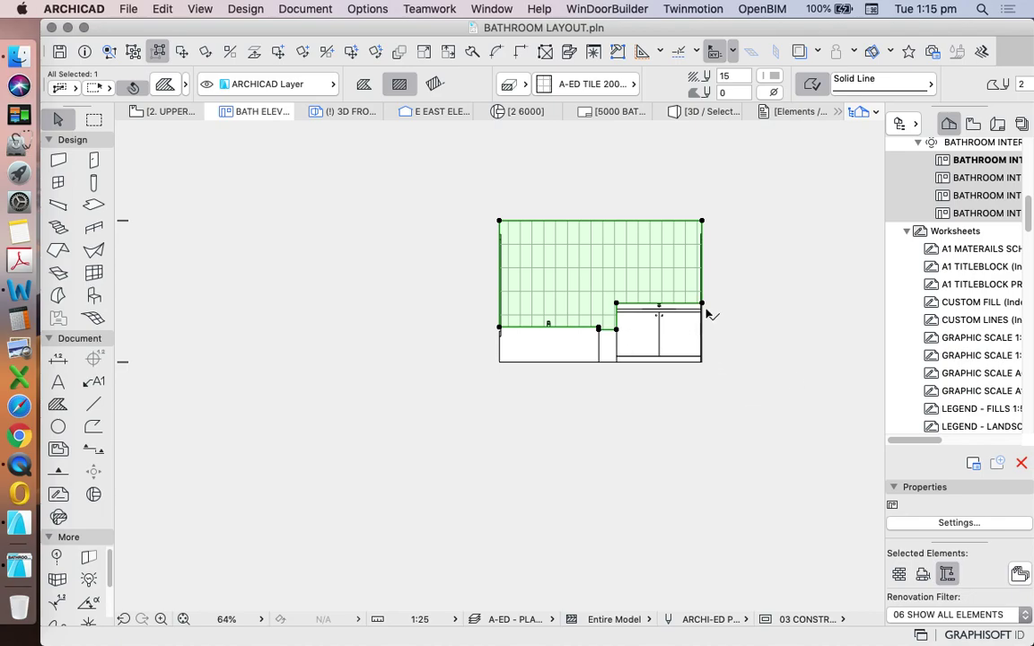
key(Escape)
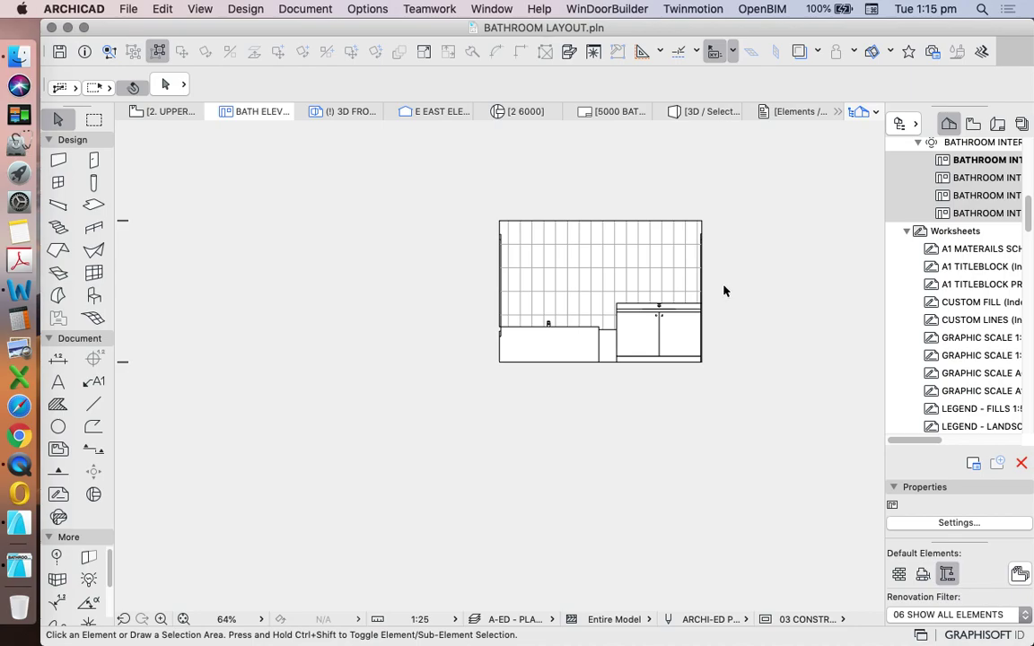